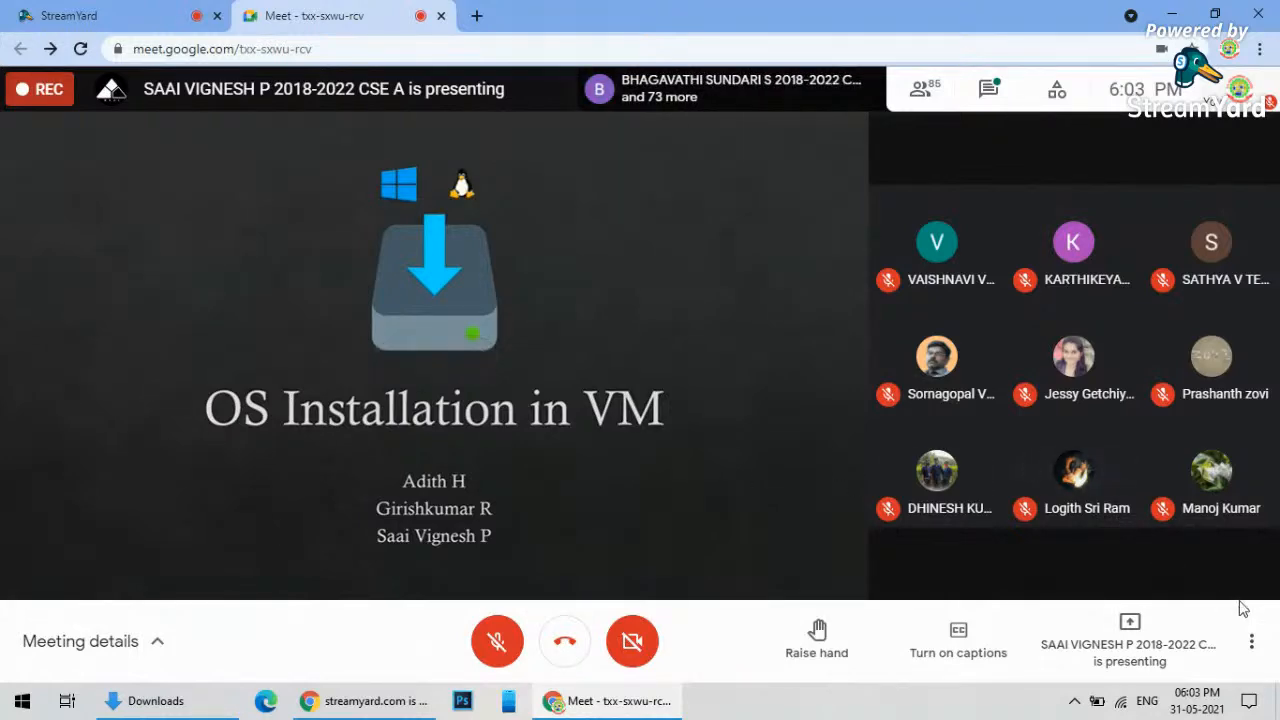
- Switch the Google Meet meeting to full screen from the More options menu
left_click(1251, 641)
left_click(1118, 275)
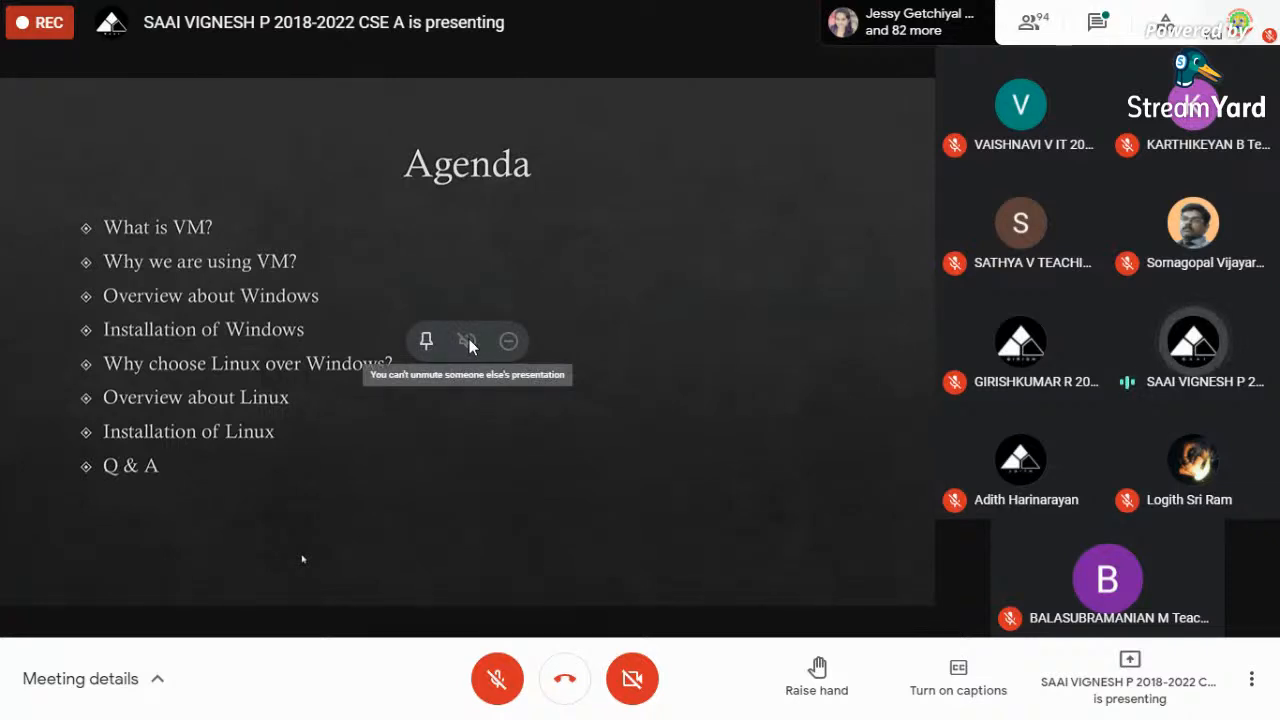
- Unmute the microphone and bring up the More options menu
left_click(491, 698)
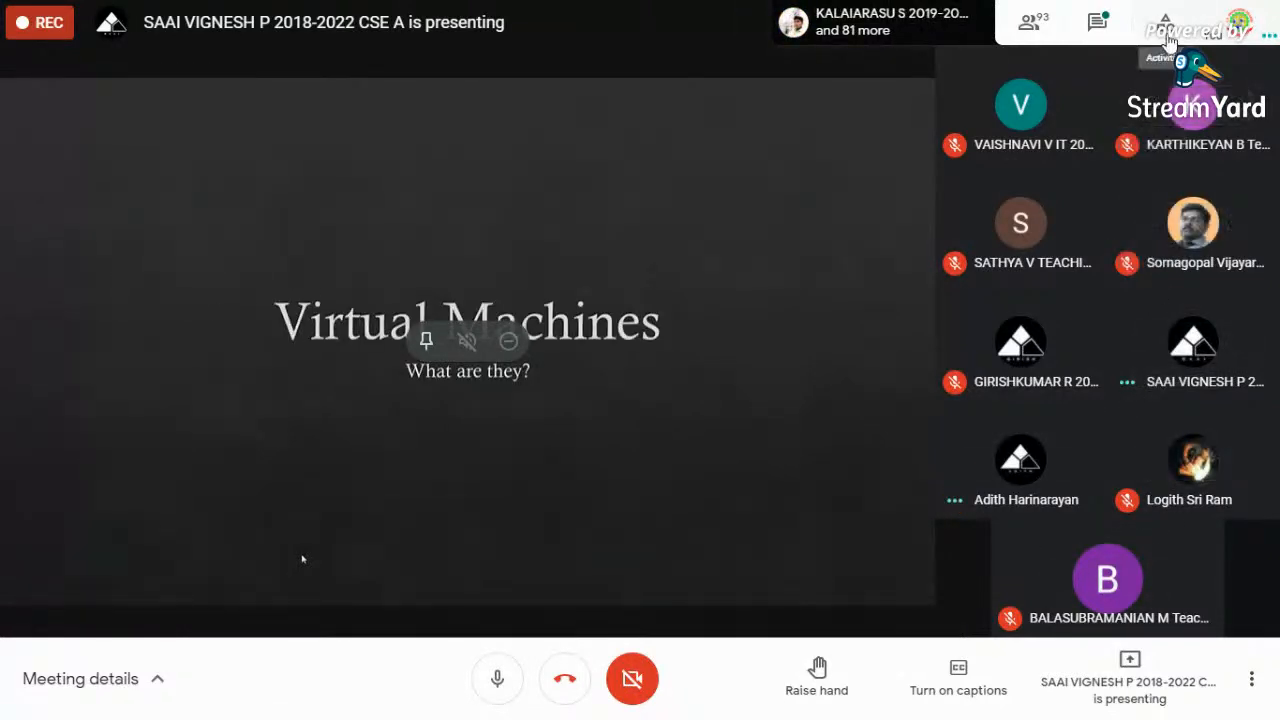
left_click(1250, 685)
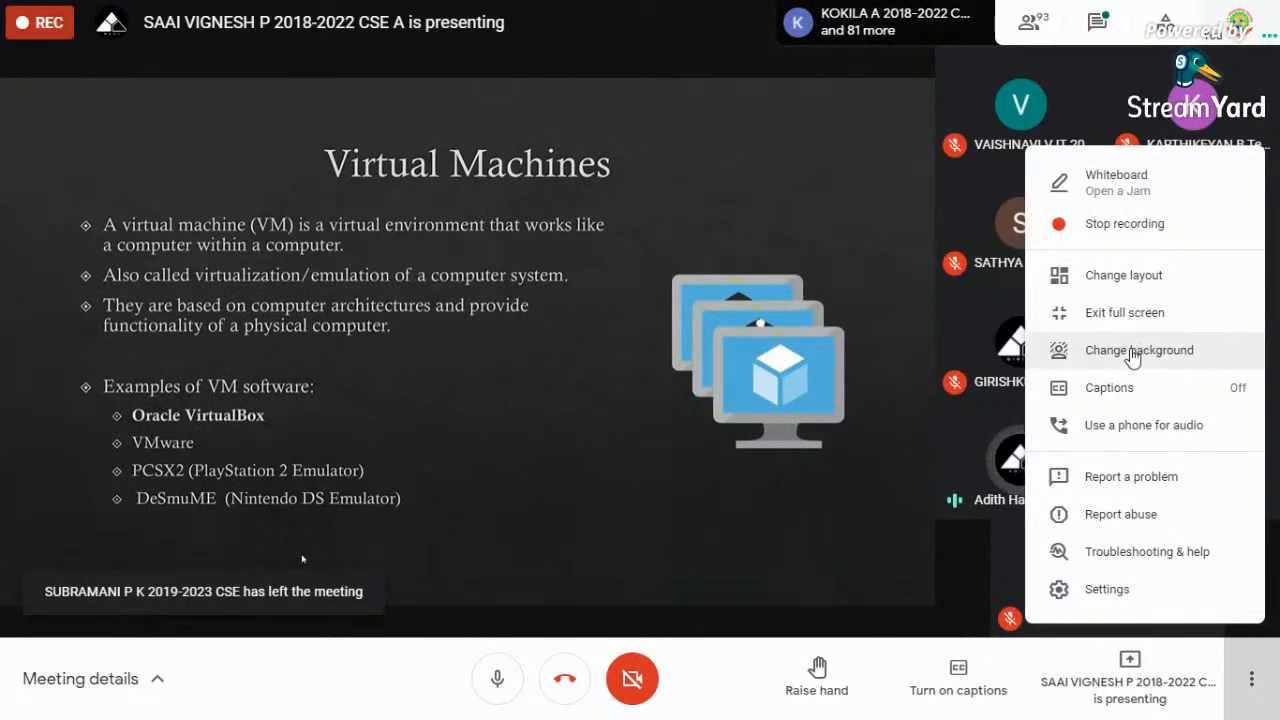
- Review the camera and resolution options on the Video tab of Meet settings, then close settings
left_click(1121, 592)
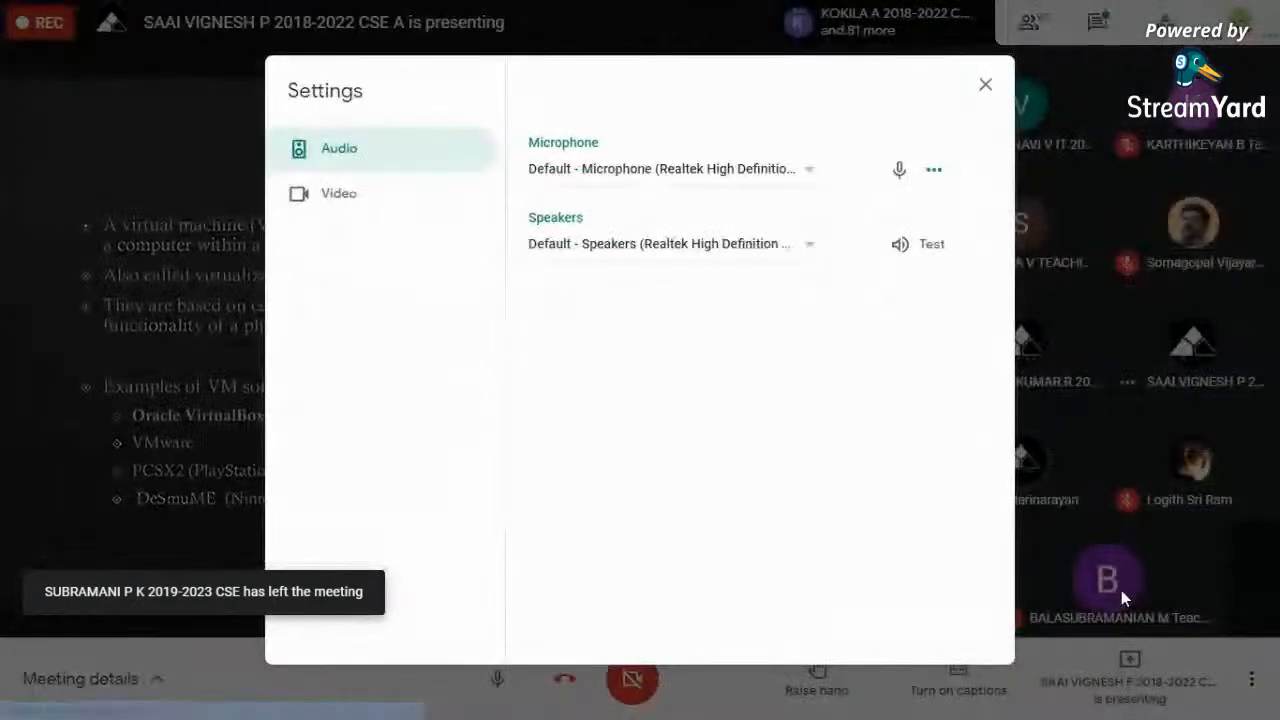
left_click(360, 198)
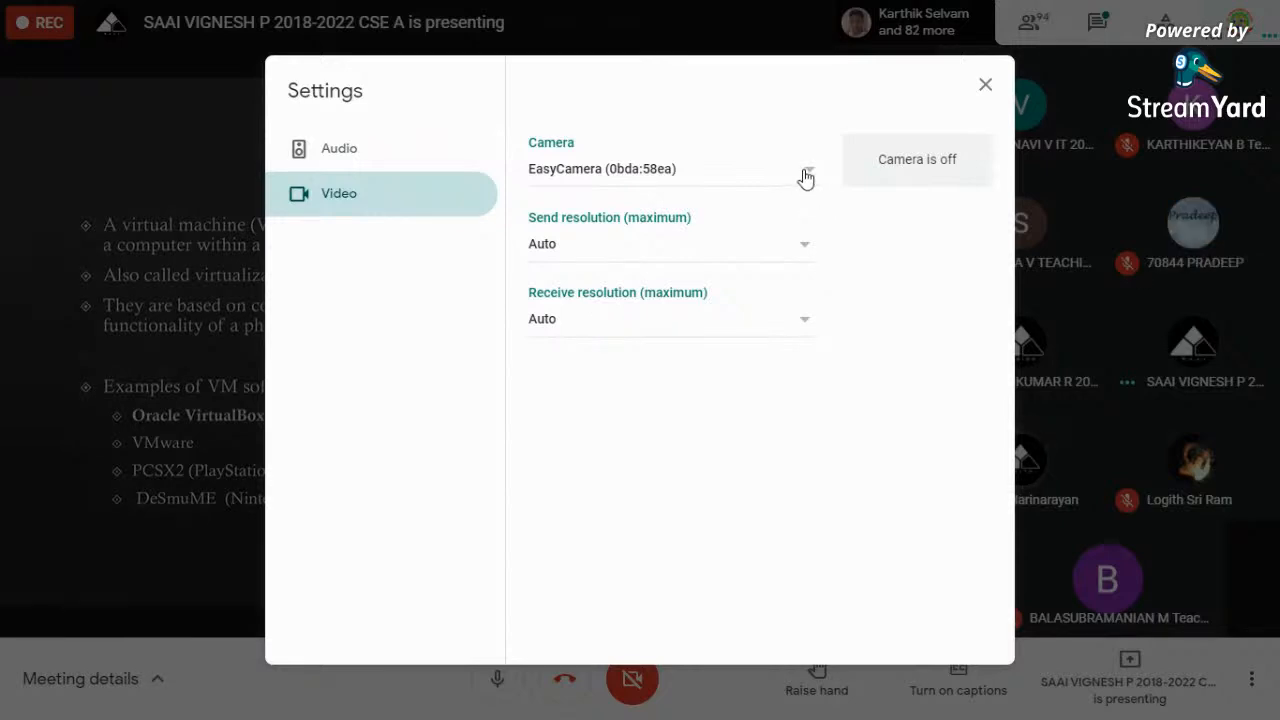
left_click(985, 86)
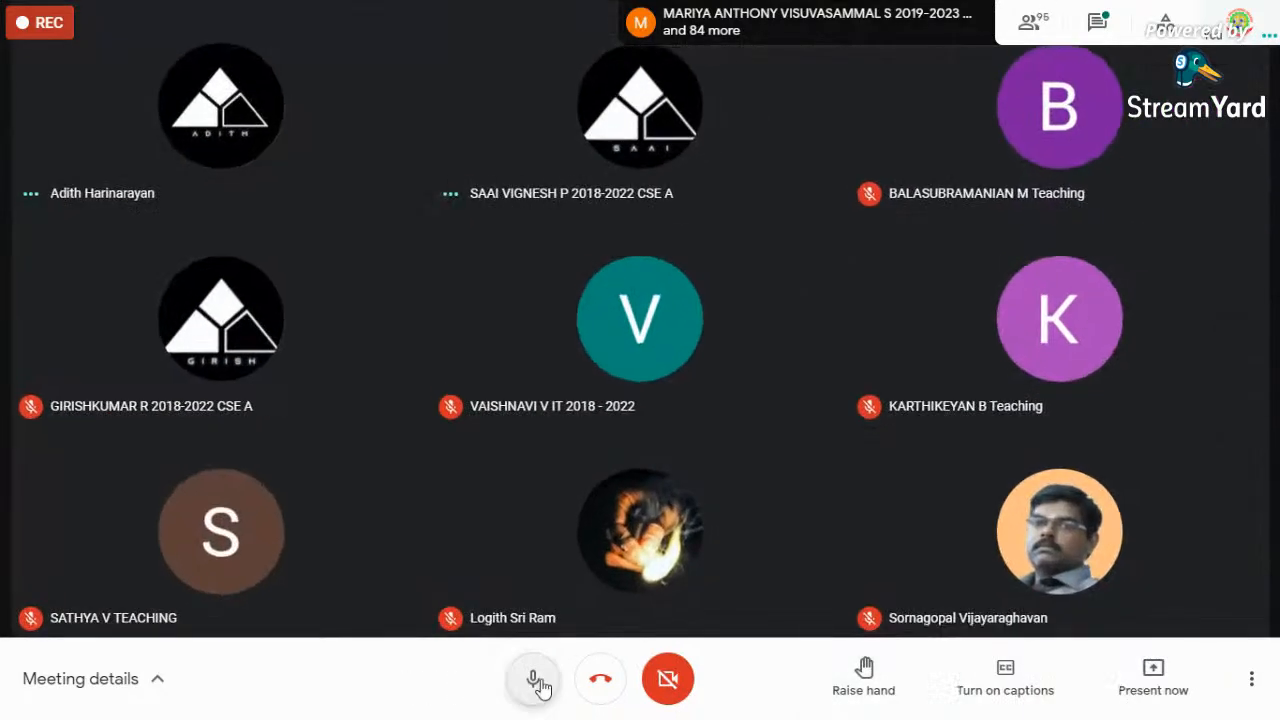
- Mute the microphone and bring up the More options menu
left_click(535, 680)
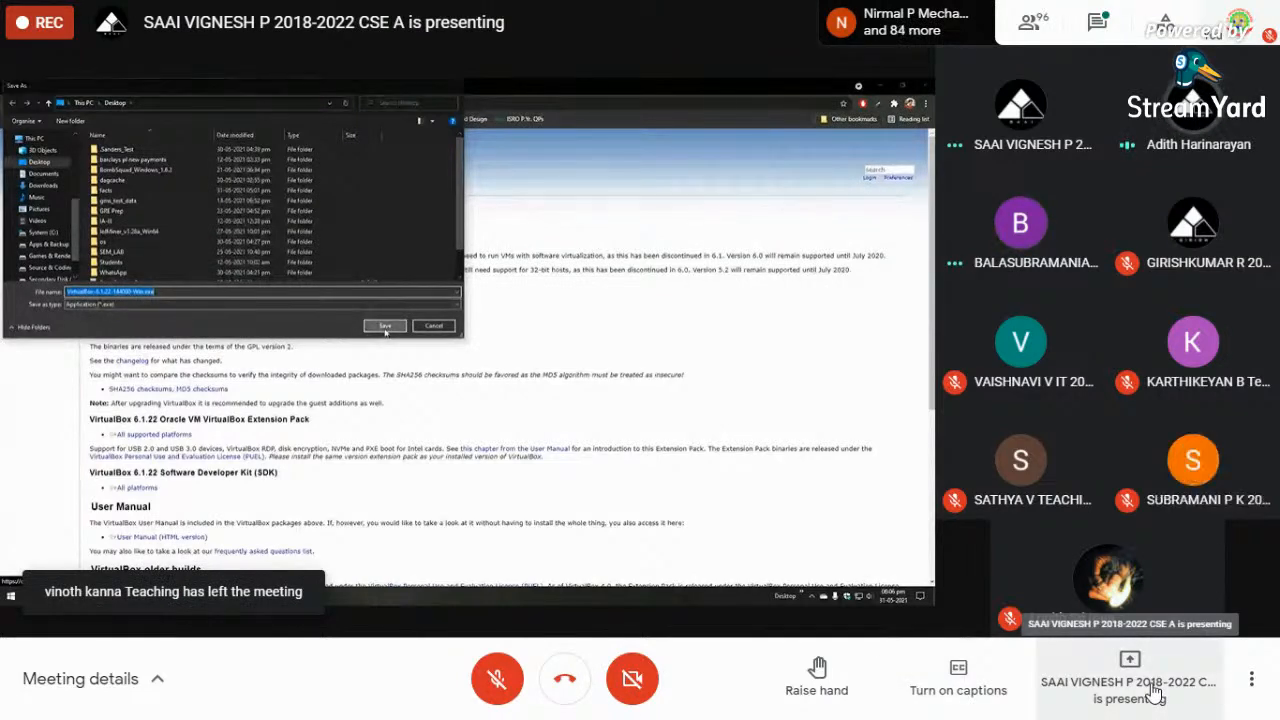
left_click(1253, 684)
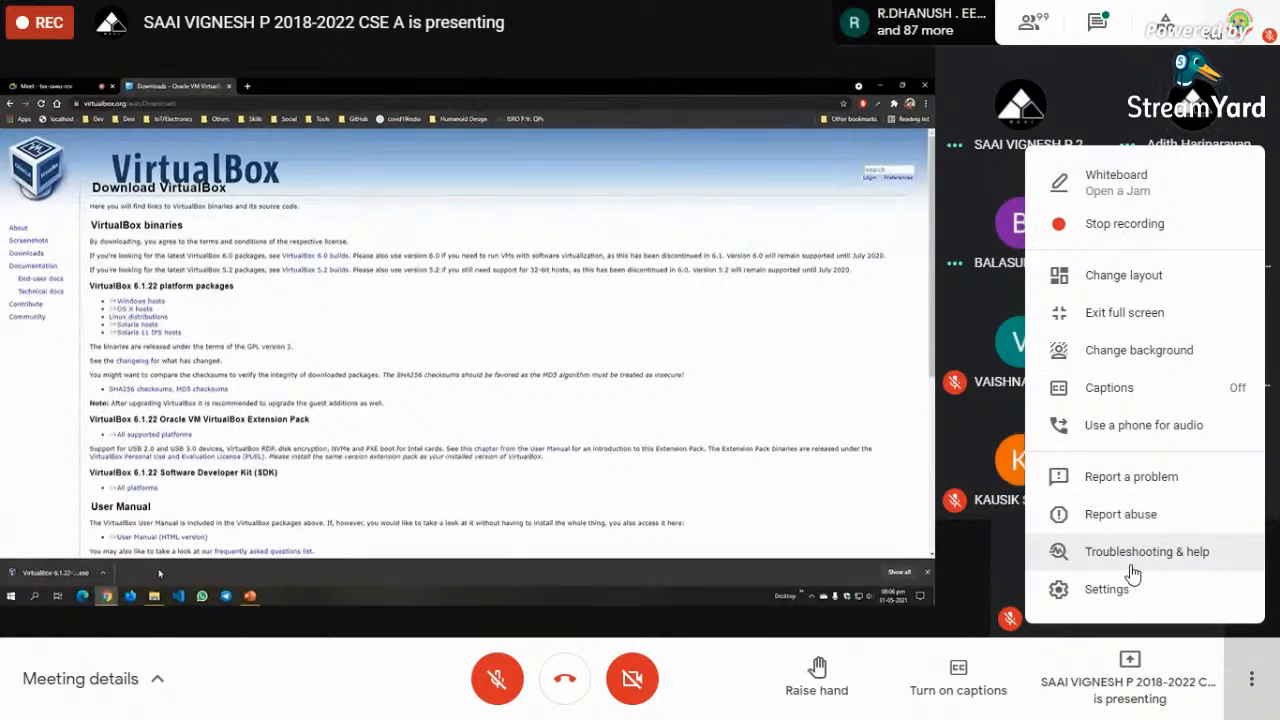
left_click(1130, 591)
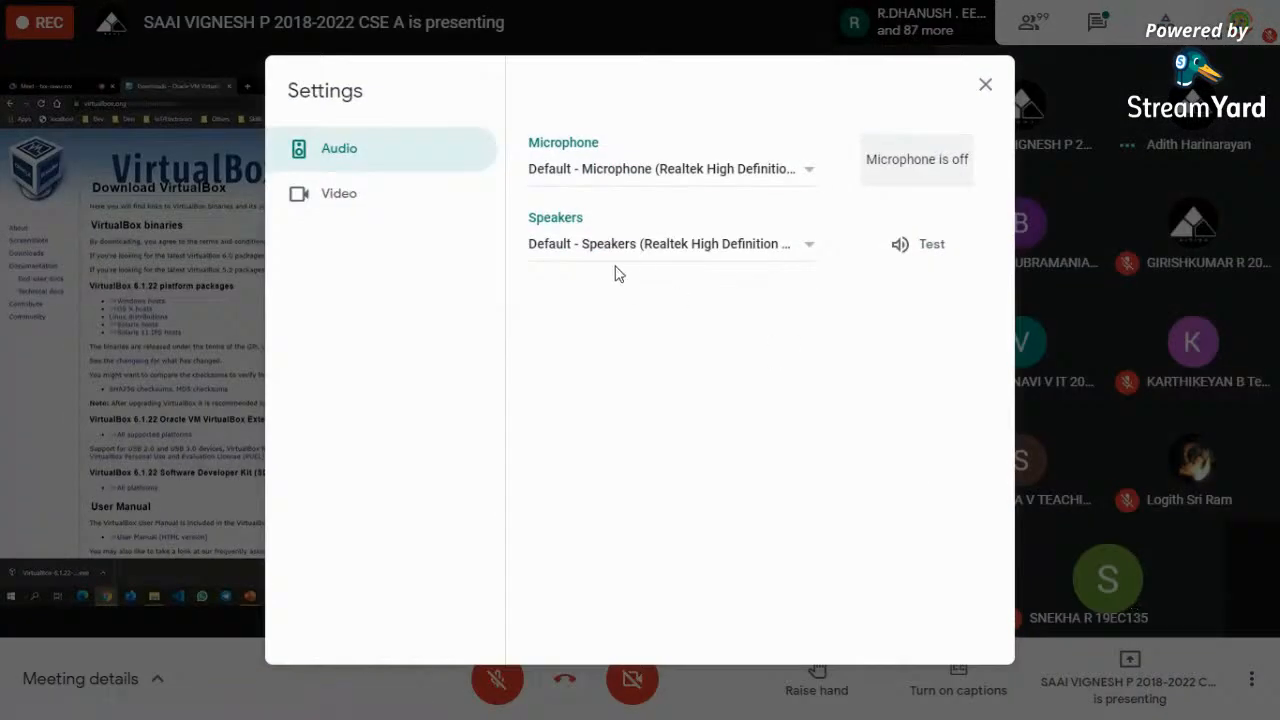
left_click(808, 250)
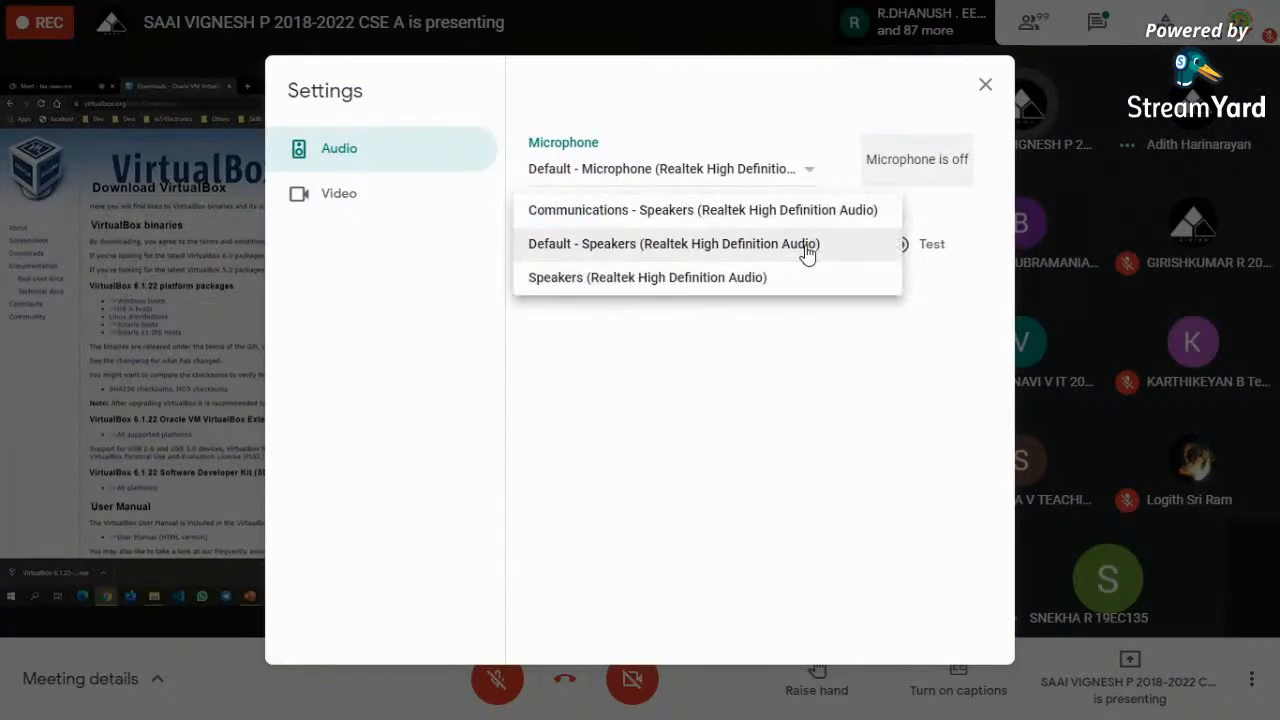
left_click(676, 279)
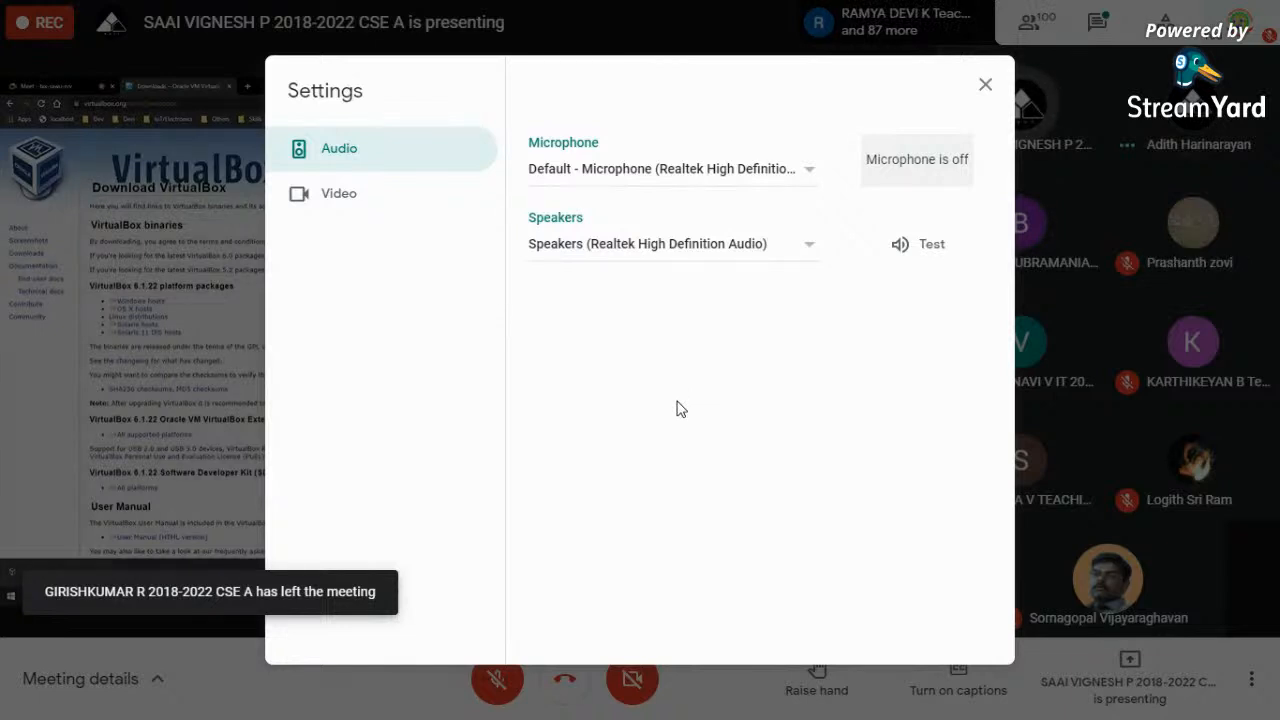
left_click(924, 246)
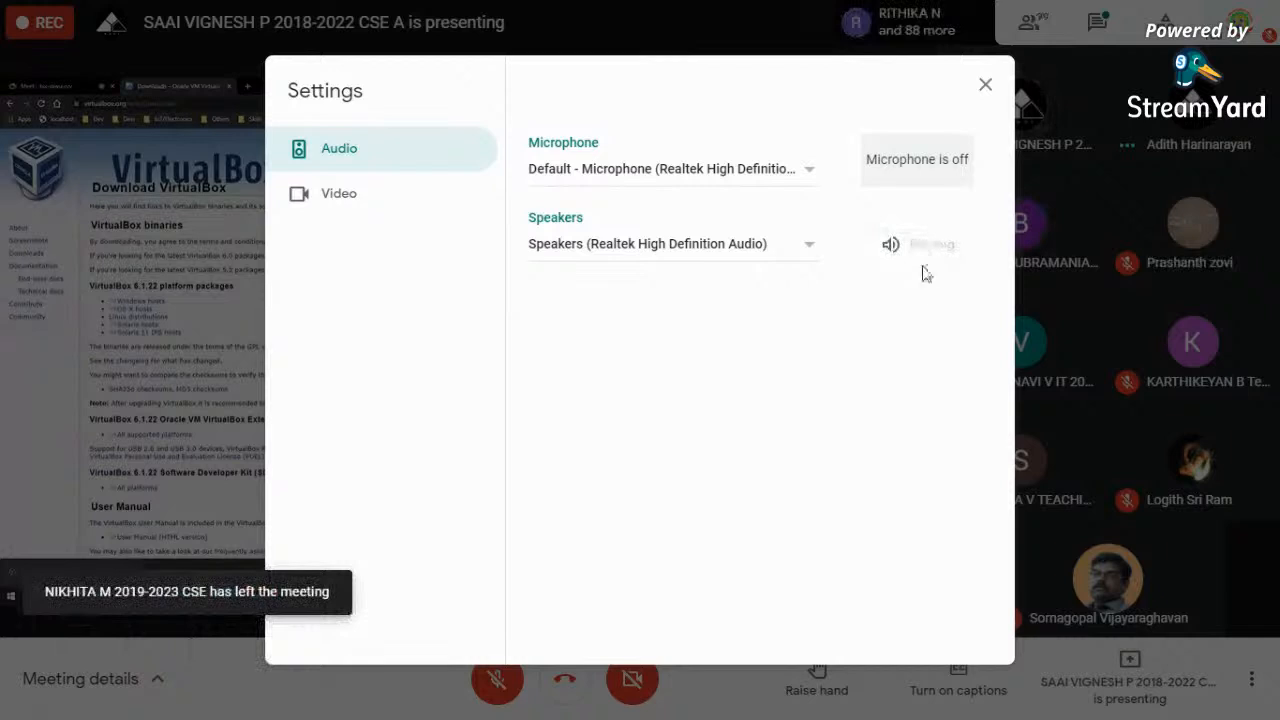
left_click(806, 249)
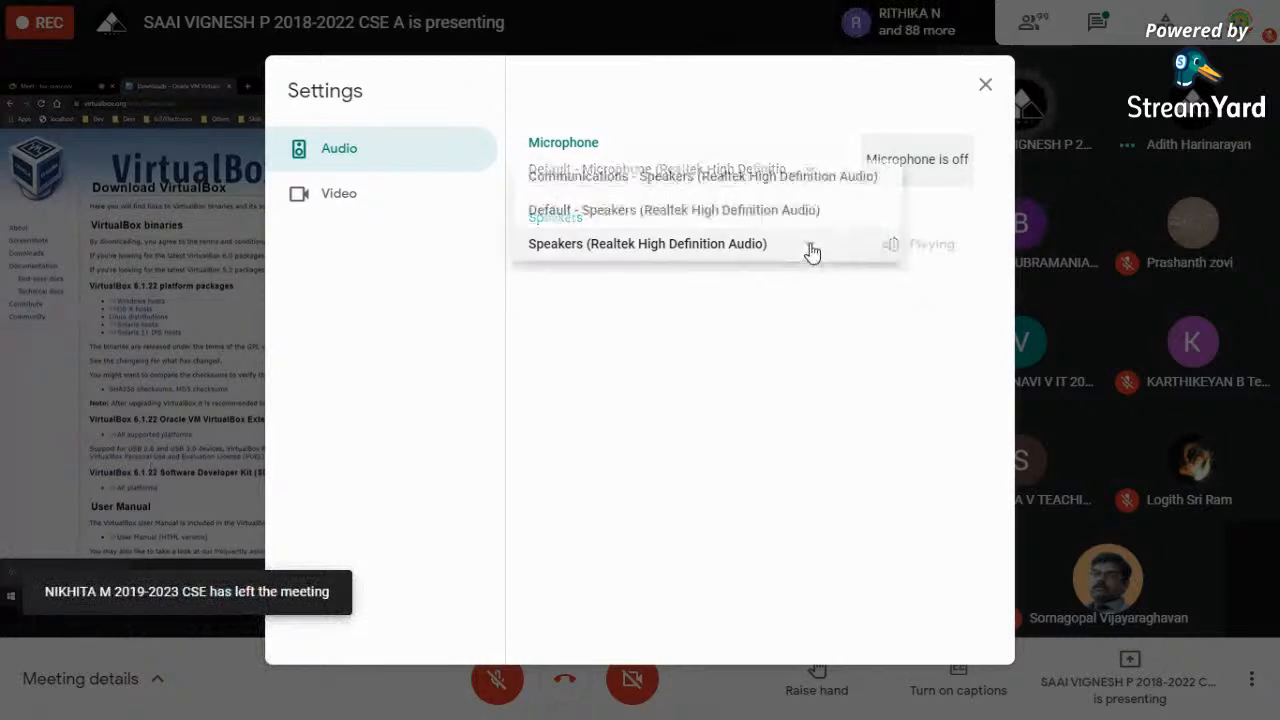
left_click(663, 437)
left_click(646, 247)
left_click(649, 212)
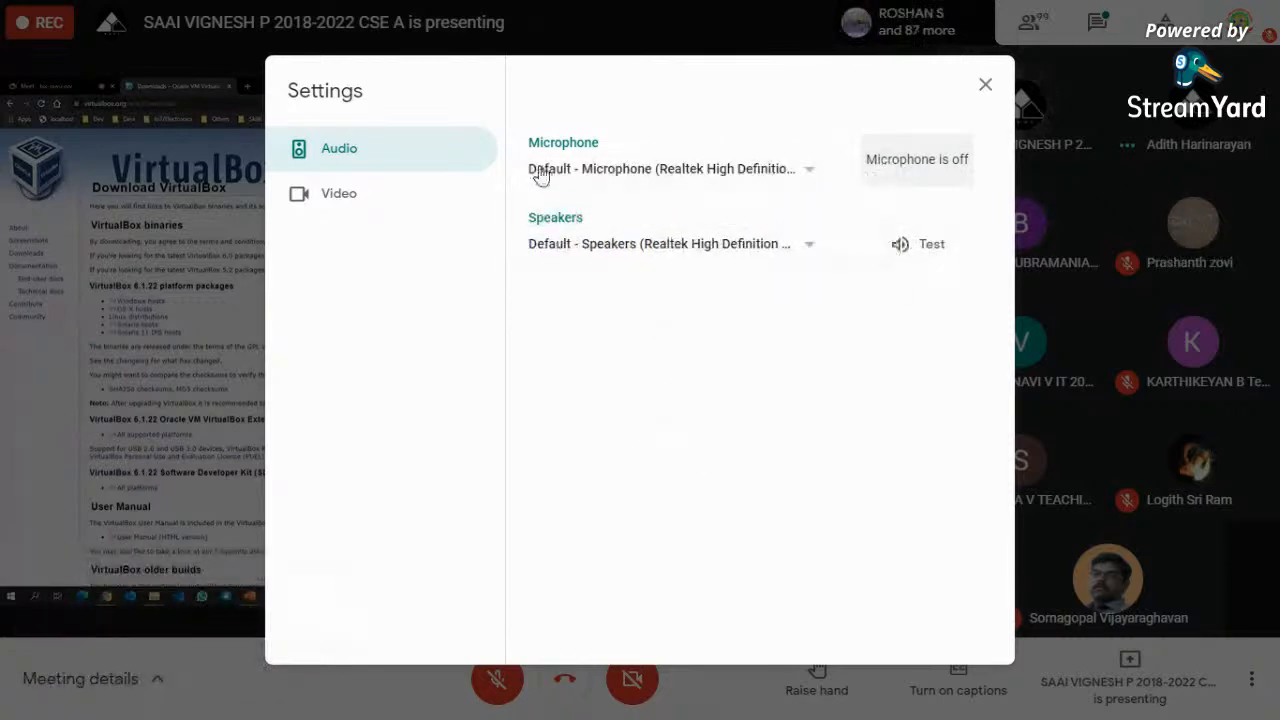
left_click(330, 205)
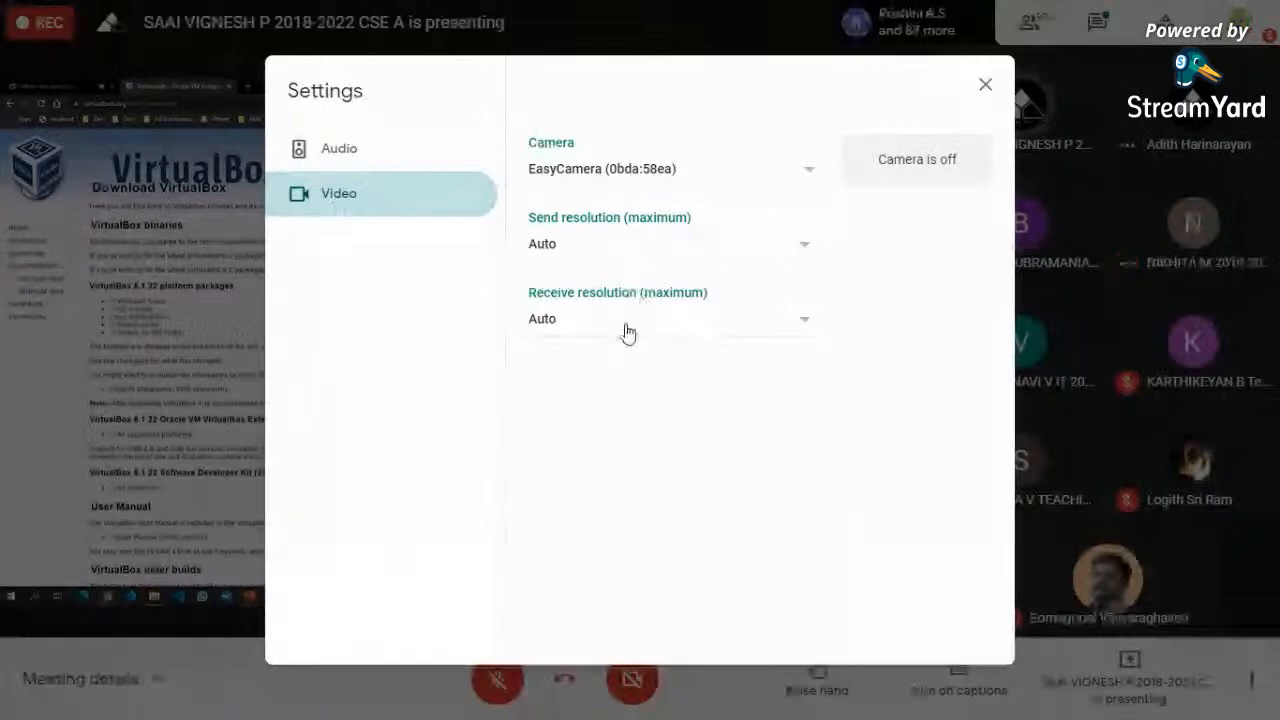
left_click(985, 85)
left_click(1256, 686)
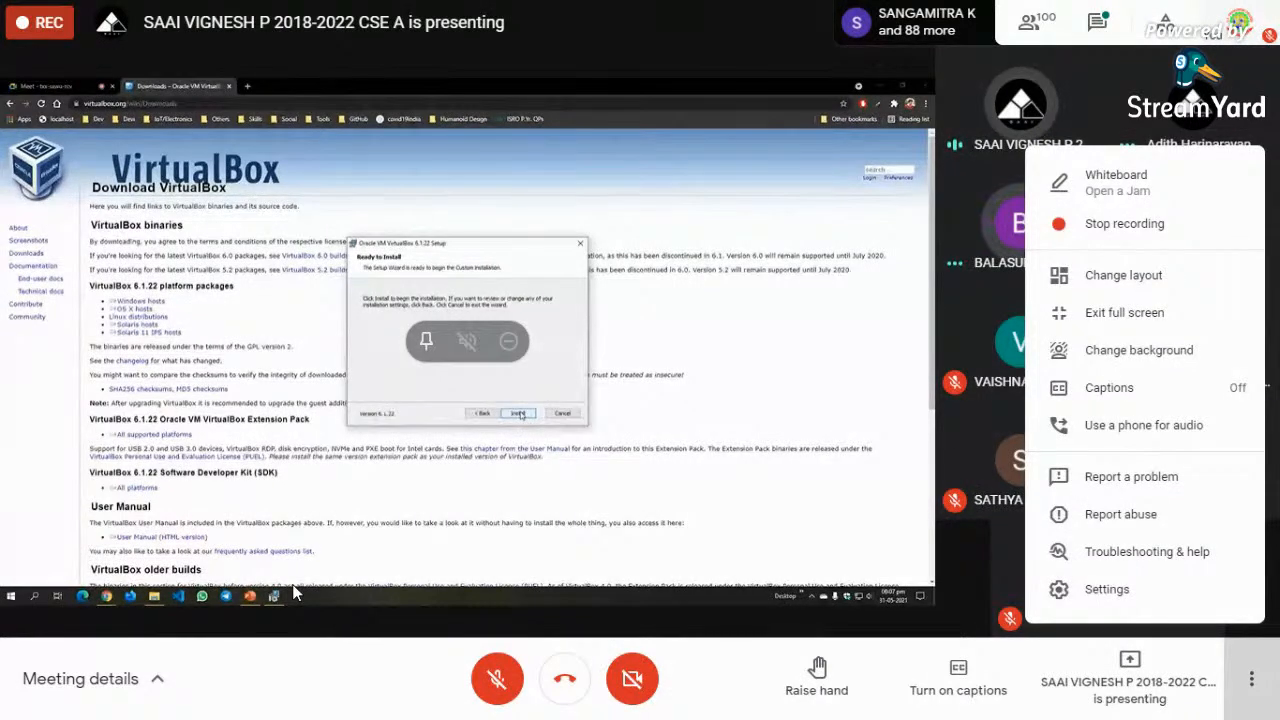
- Exit Meet full screen and switch to the StreamYard studio browser tab
left_click(1251, 682)
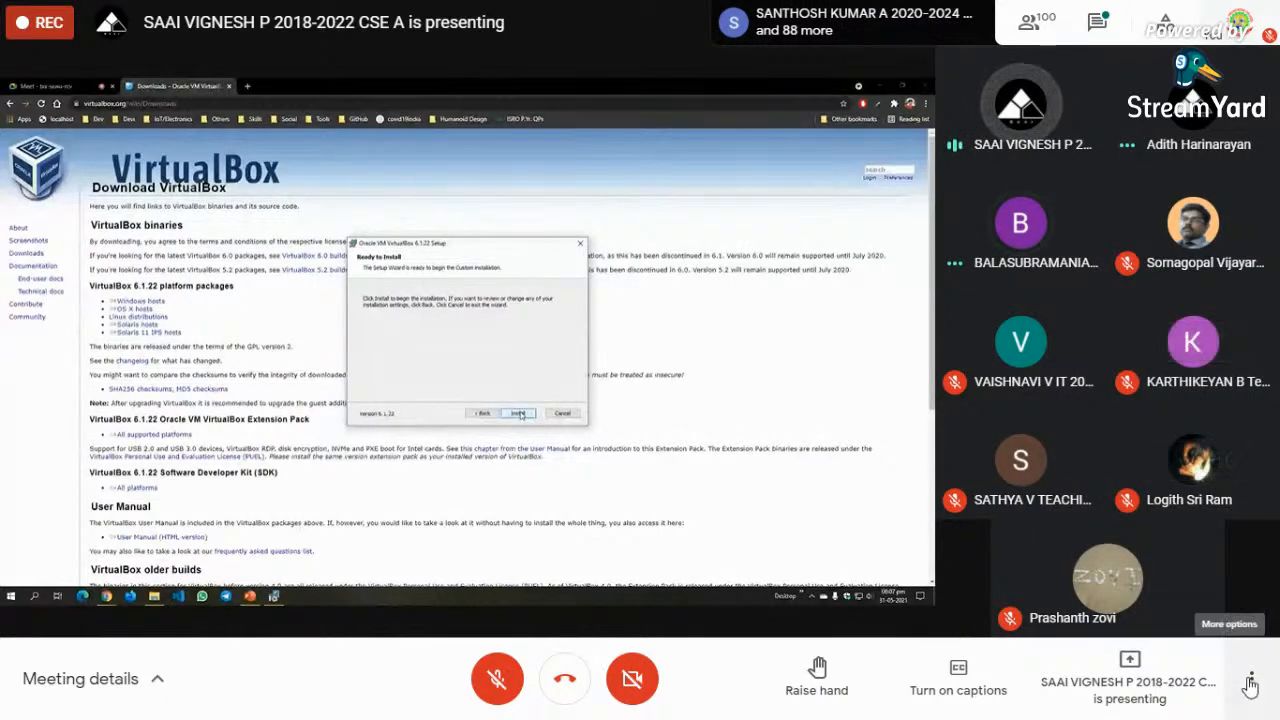
left_click(1247, 682)
left_click(1140, 307)
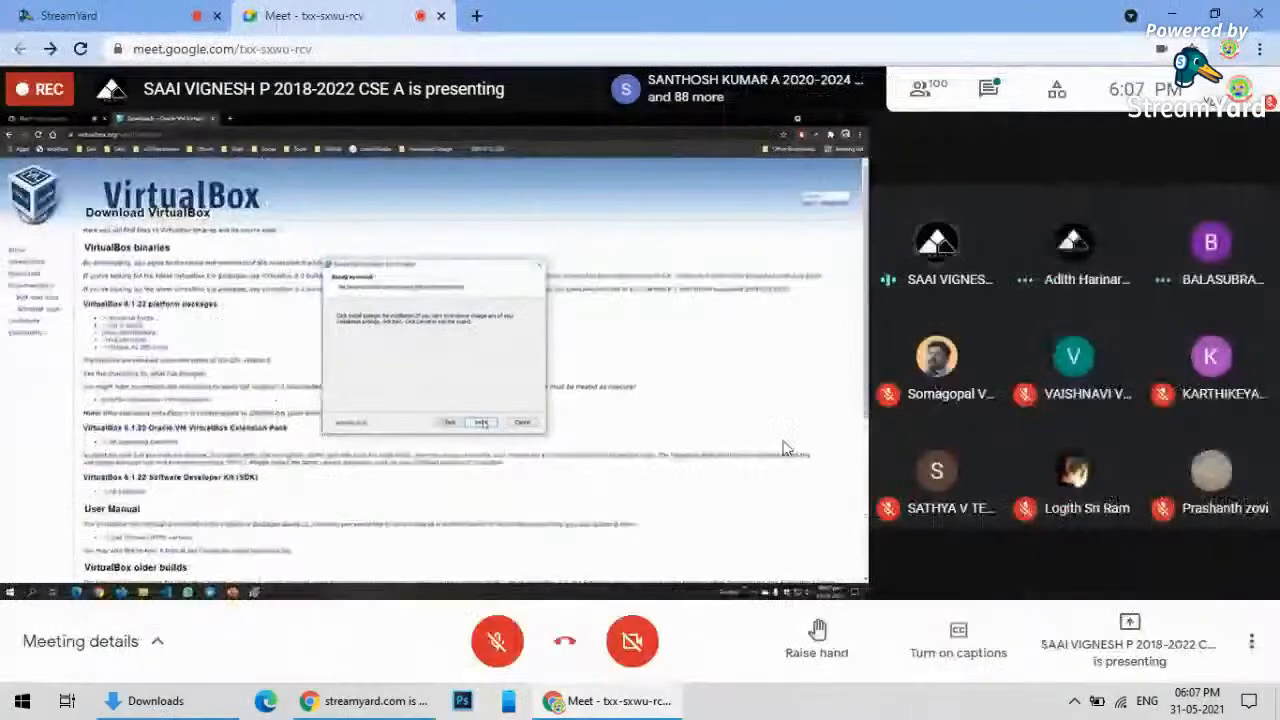
left_click(376, 706)
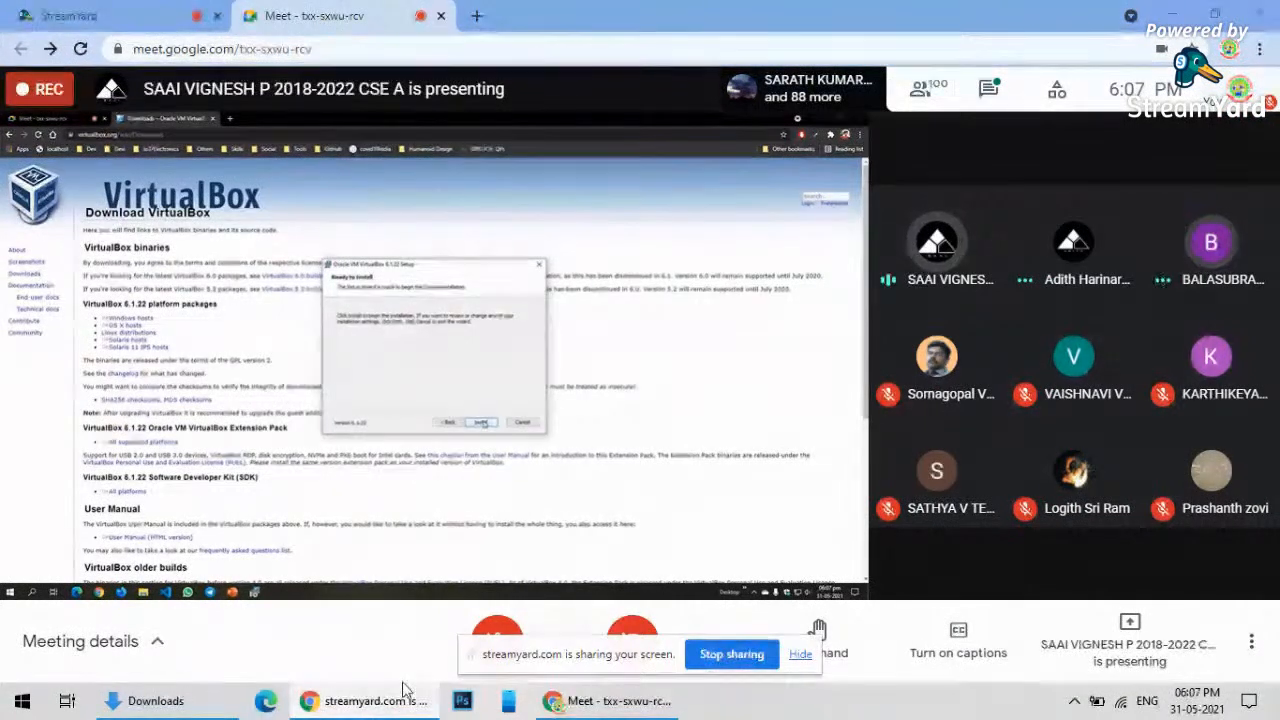
left_click(110, 15)
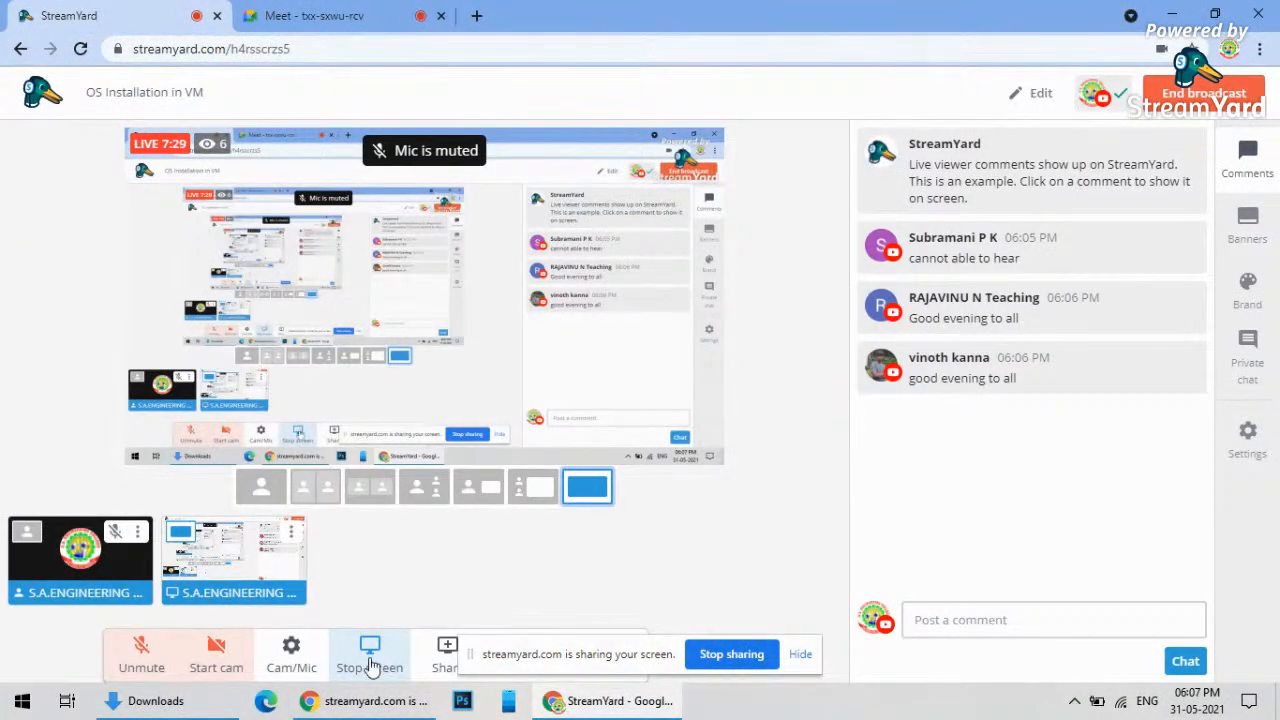
- Check StreamYard's Audio settings, keeping the Default microphone, then close Settings
left_click(292, 662)
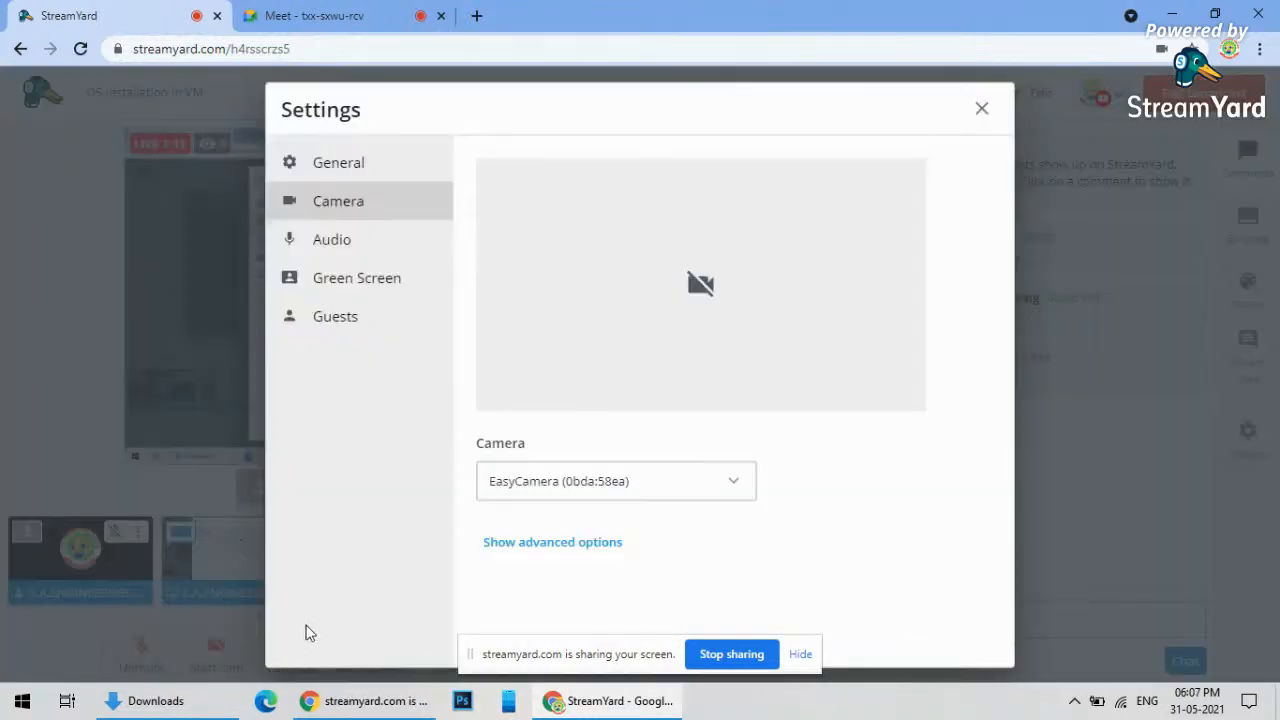
left_click(345, 244)
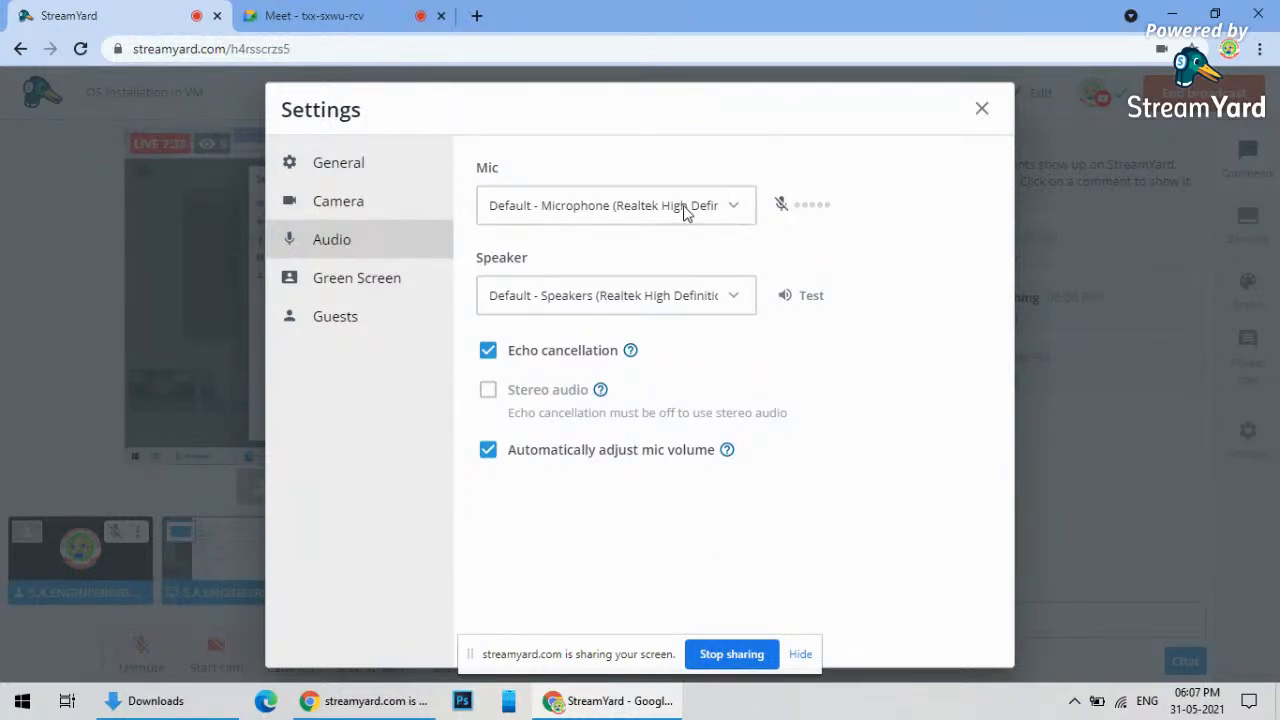
left_click(731, 210)
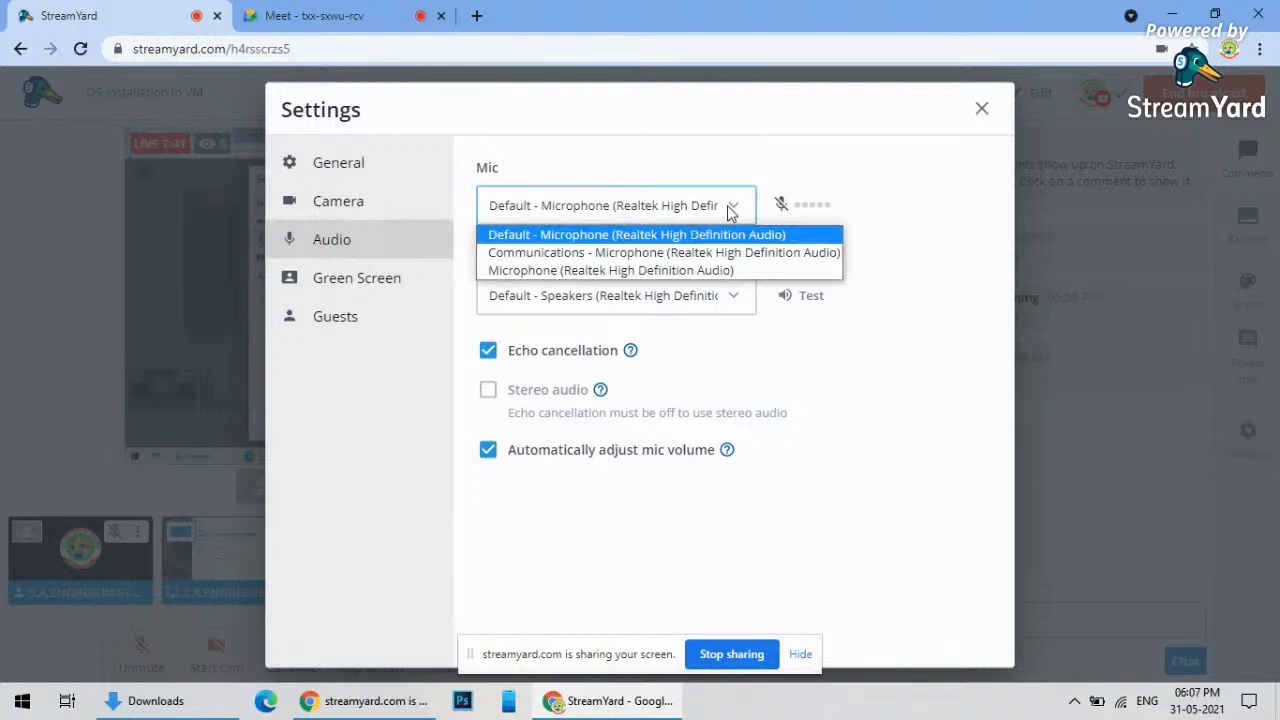
left_click(731, 210)
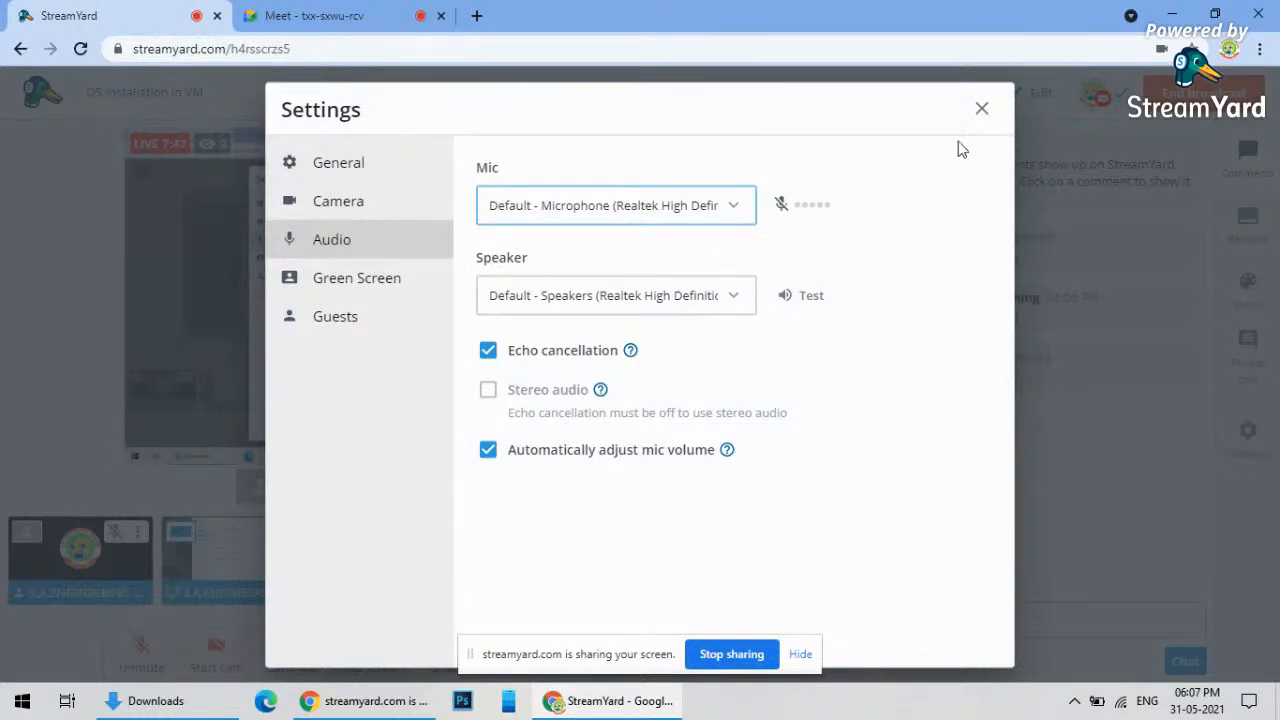
left_click(981, 108)
- Take the shared screen off the broadcast and bring up Meet's More options menu
left_click(253, 547)
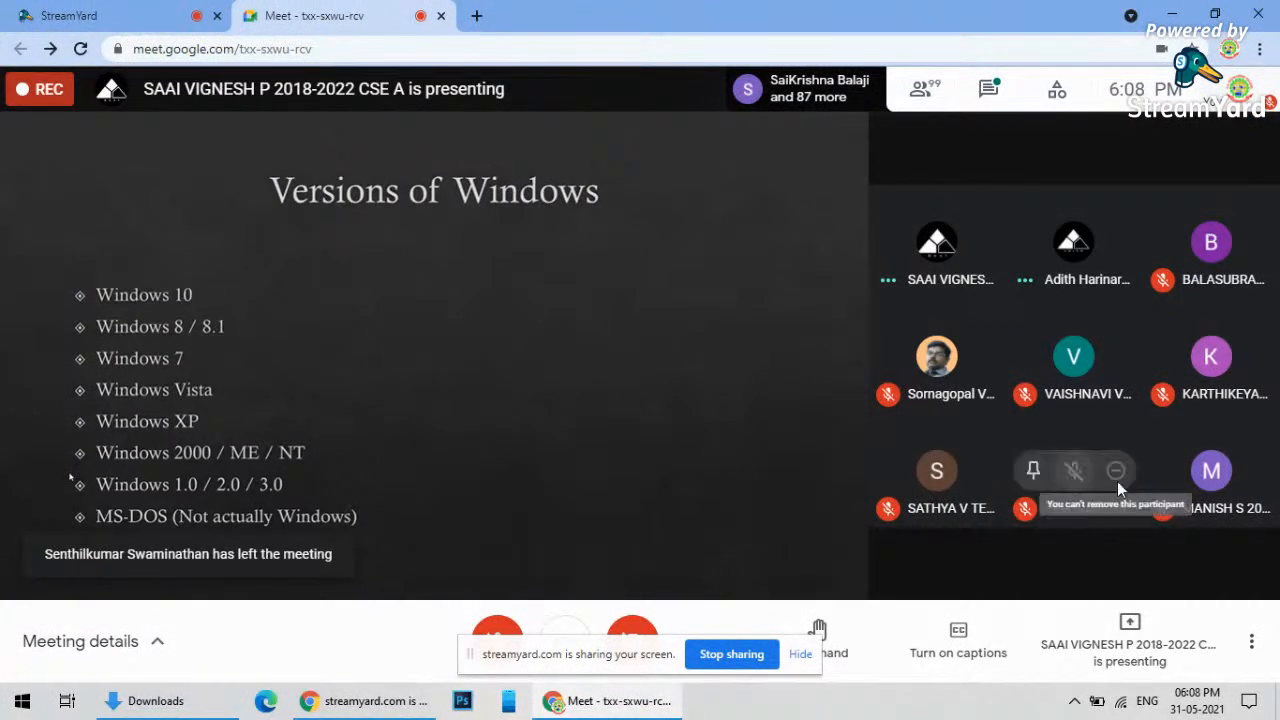
left_click(1252, 648)
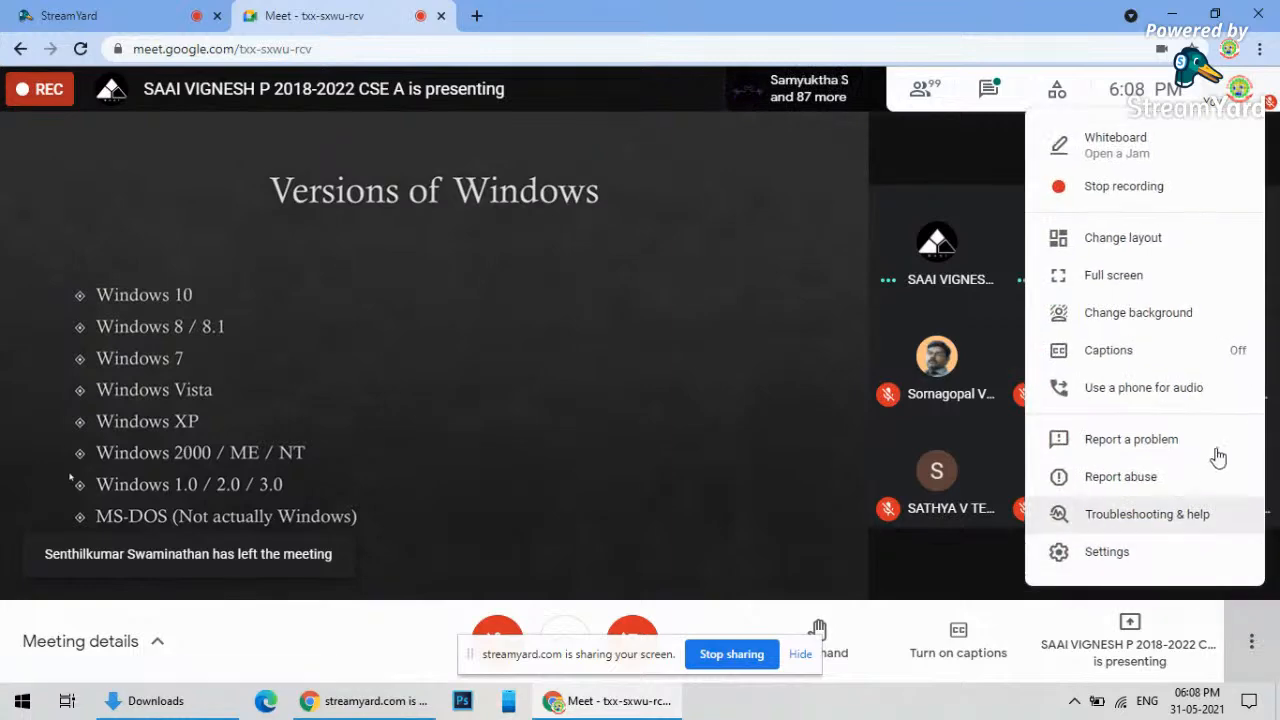
- Switch the Meet view to full screen
left_click(1163, 292)
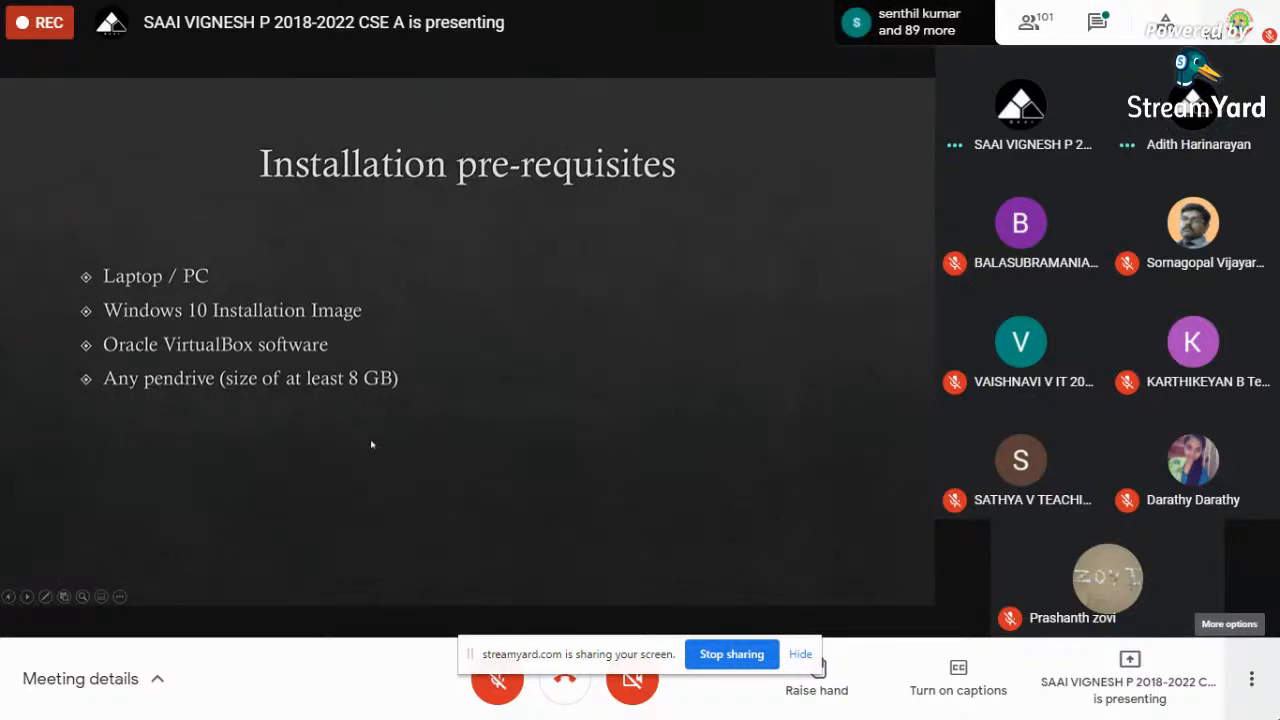
- Leave the slideshow and switch to the VirtualBox downloads page in Chrome
key("Escape")
scroll(95, 437, "down", 1)
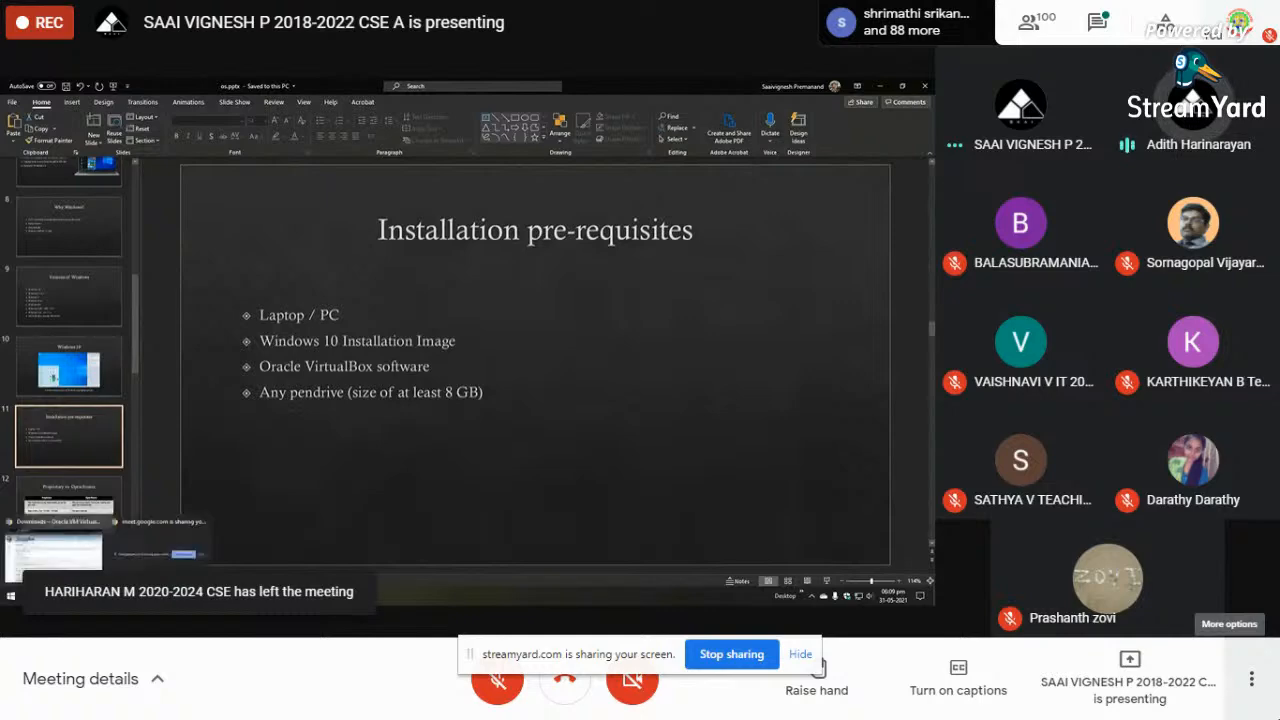
left_click(75, 547)
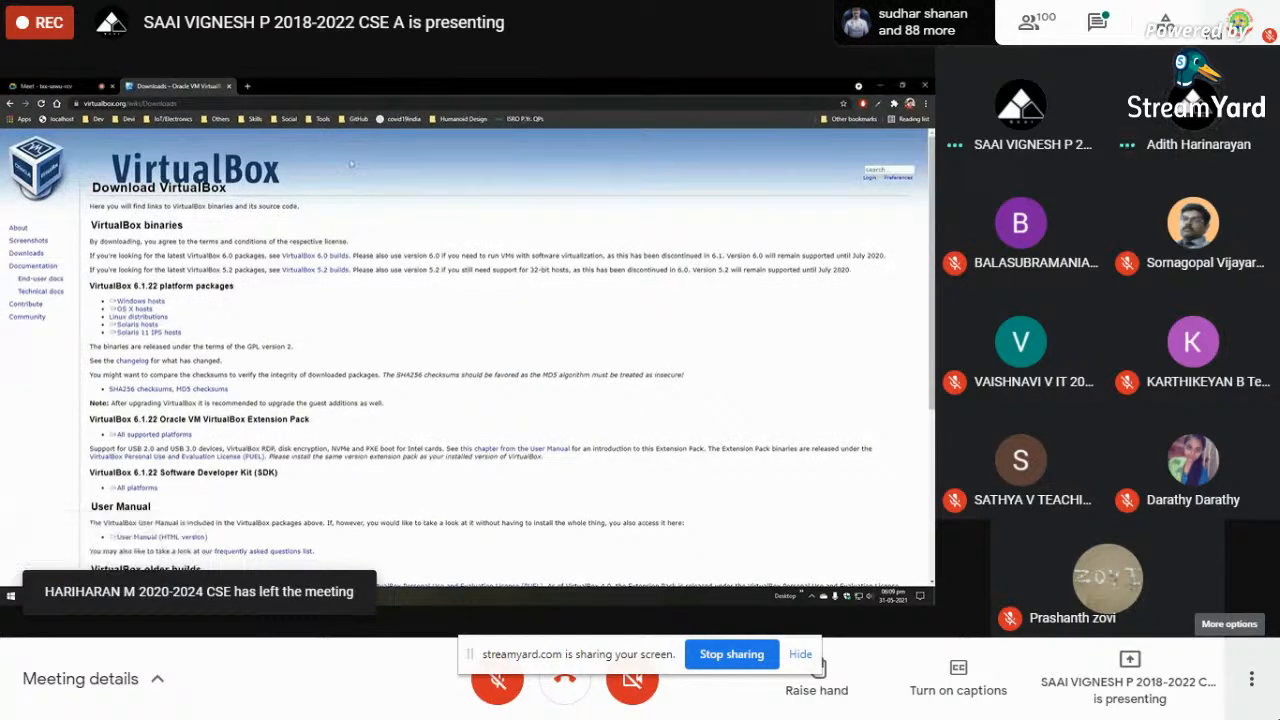
- Search Google for 'windows 10 iso download' in a new tab and browse the results
left_click(247, 86)
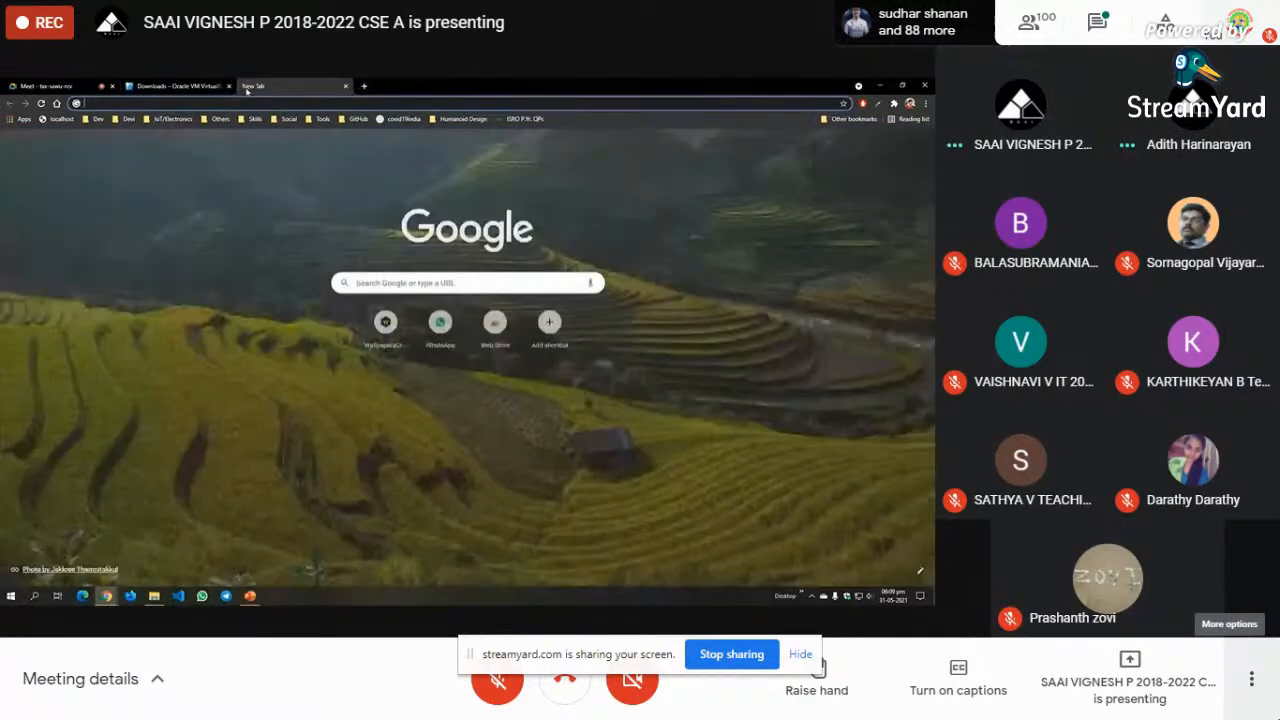
left_click(210, 102)
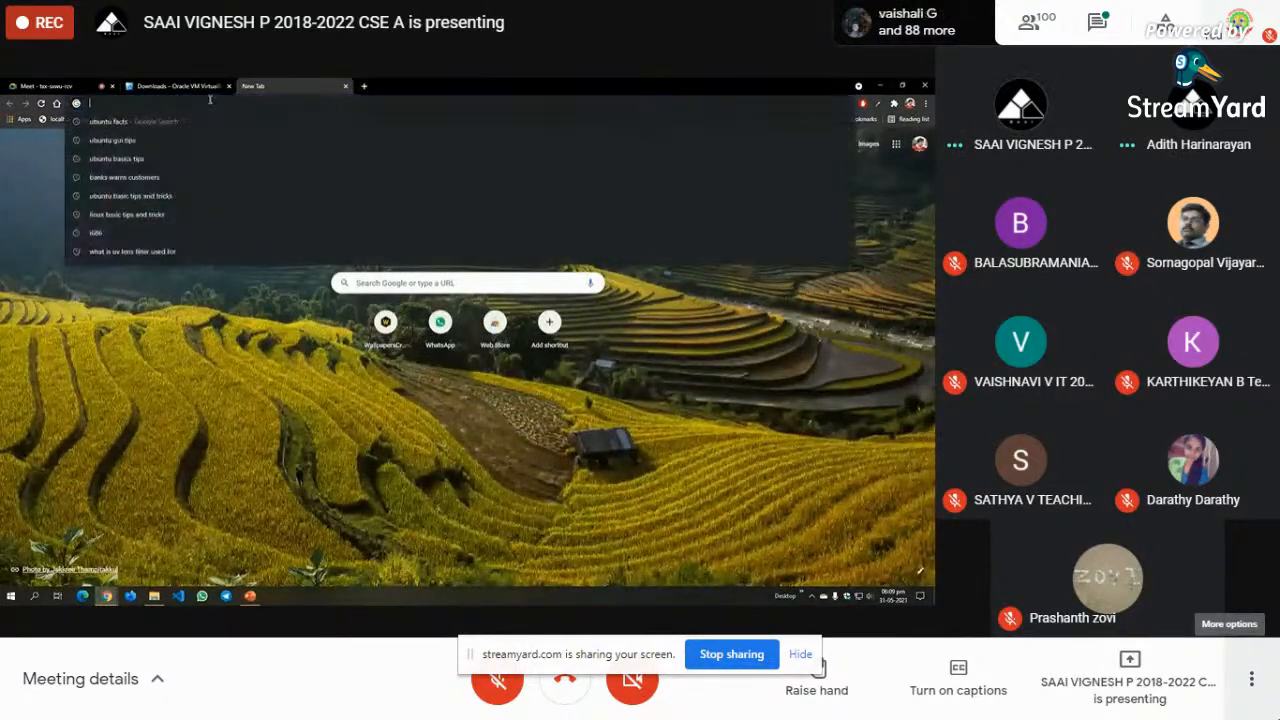
type("windows 10")
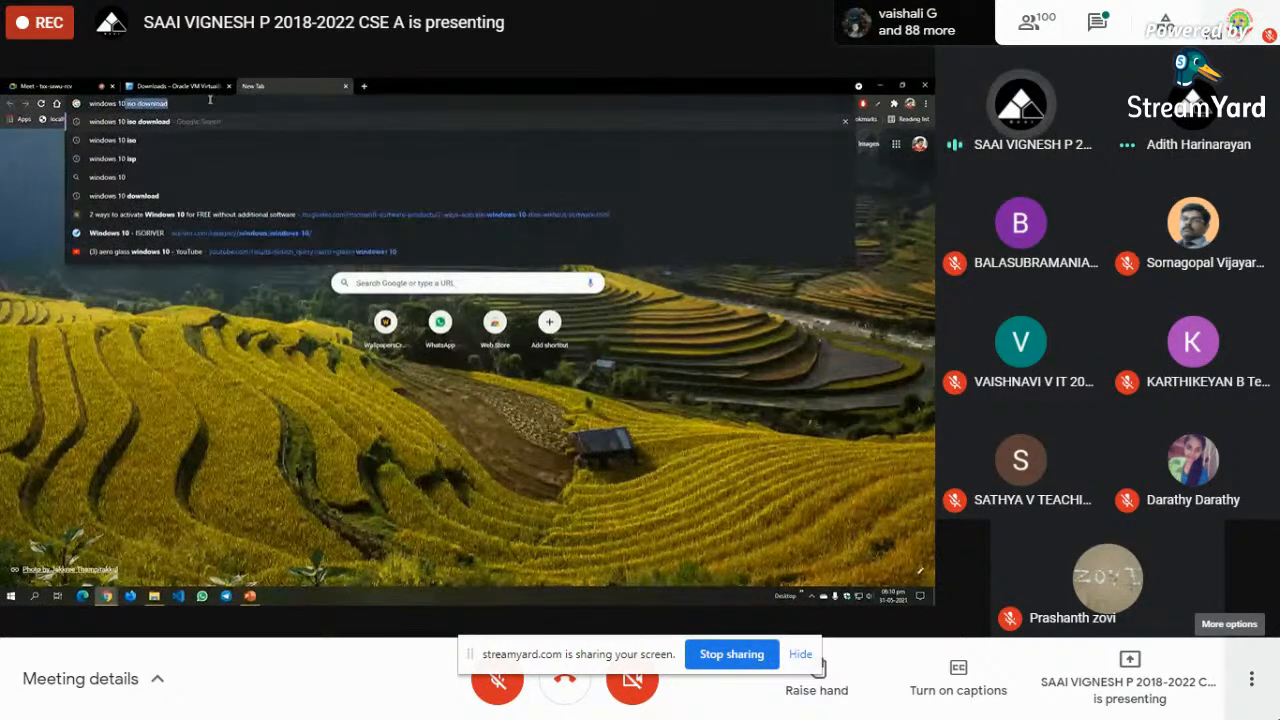
key("Right")
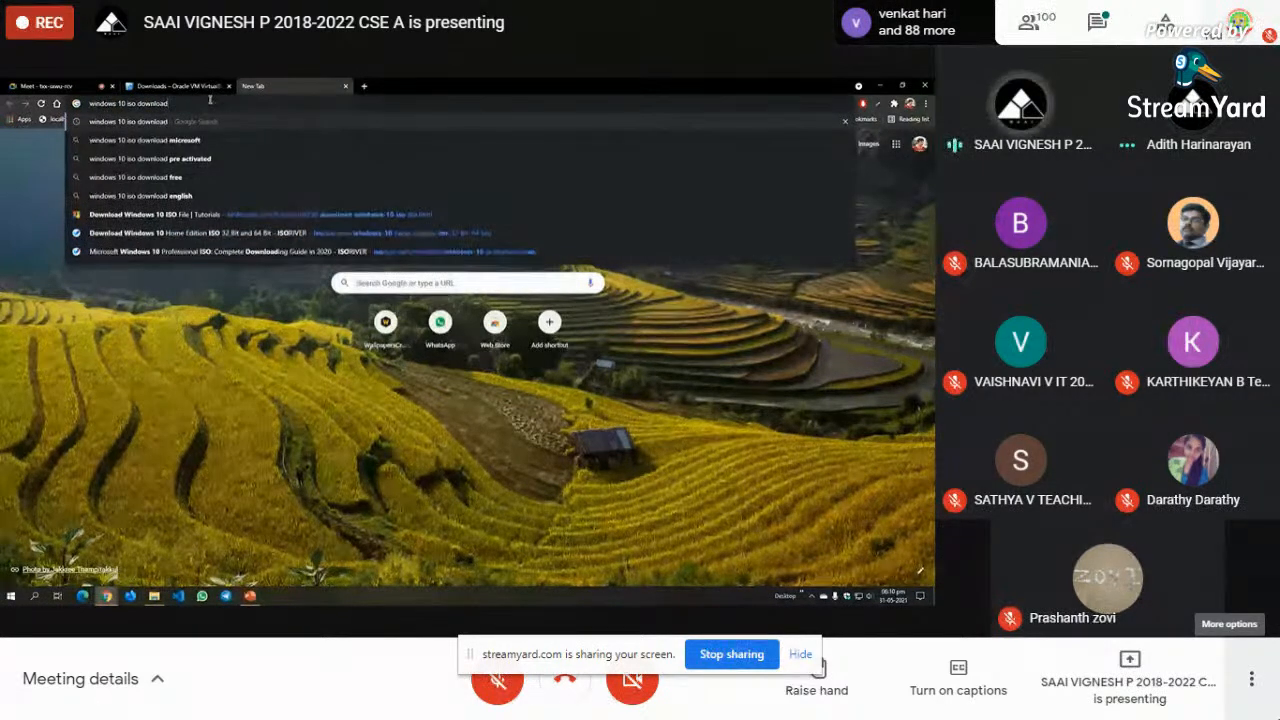
key("Return")
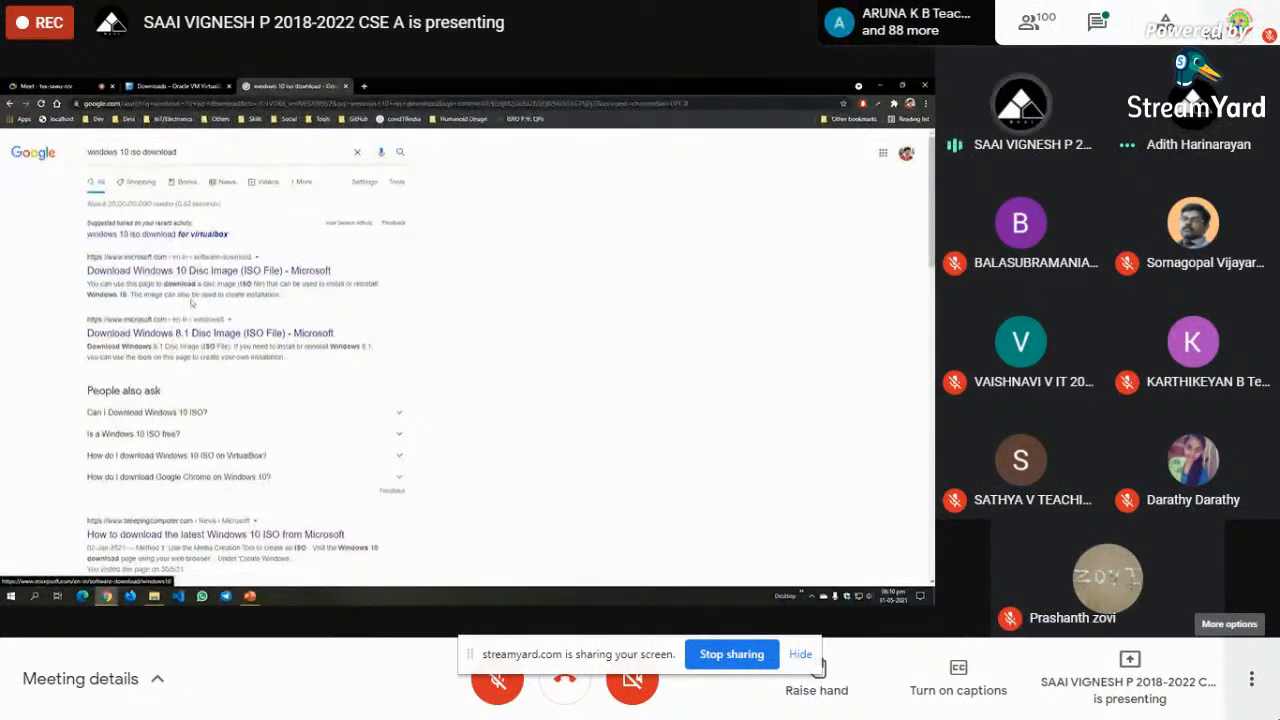
scroll(264, 296, "down", 1)
scroll(264, 296, "down", 3)
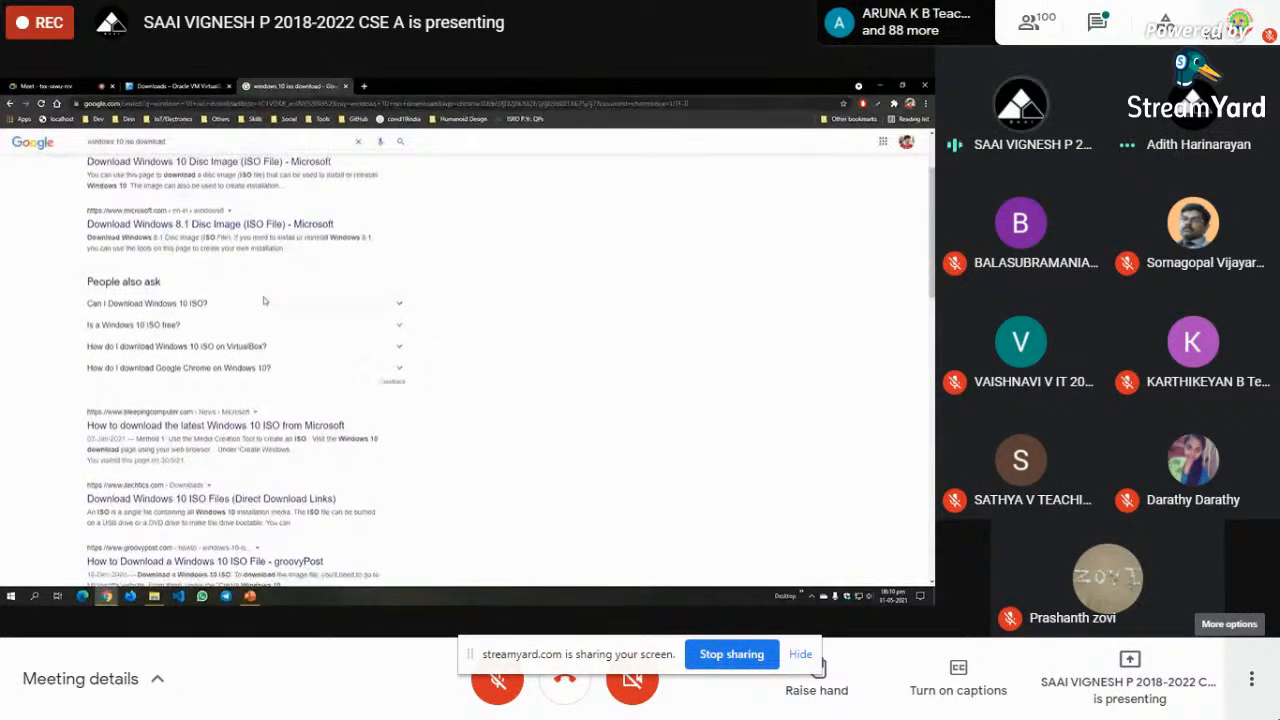
scroll(157, 408, "down", 1)
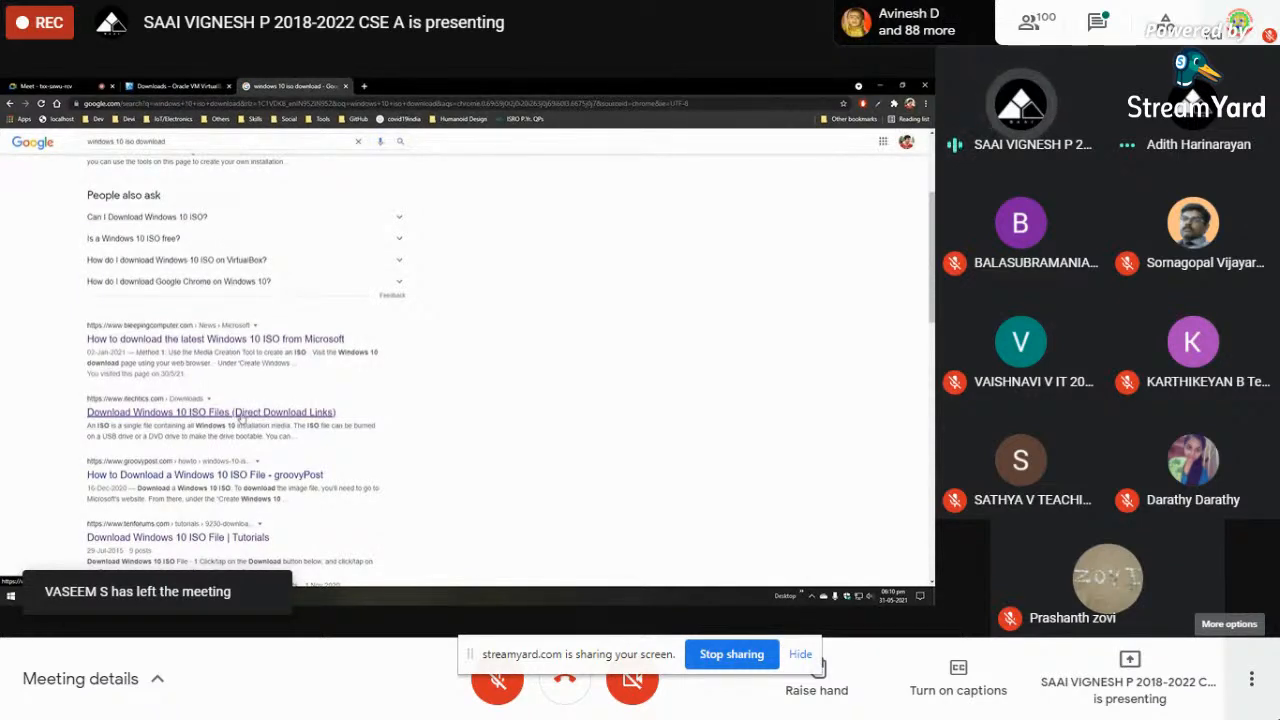
- From the iTechtics article, save Win10_21H1_English_x64.iso to the Desktop
left_click(241, 416)
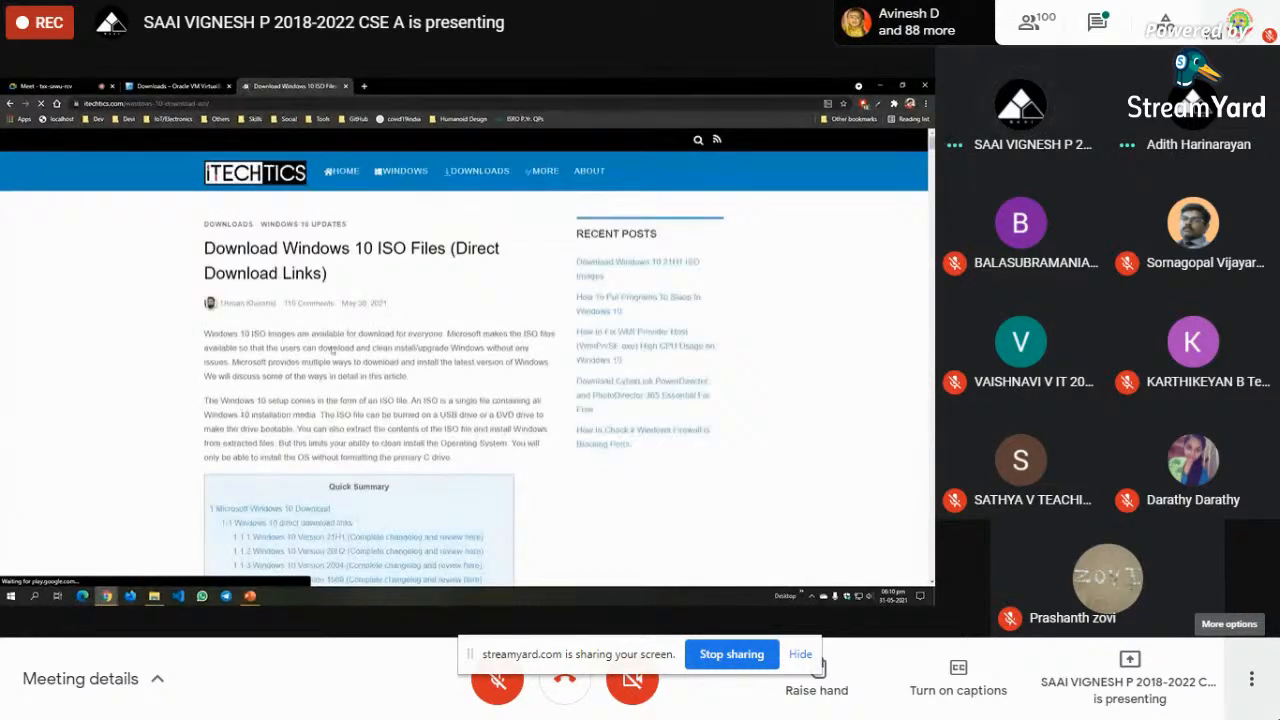
scroll(541, 300, "down", 3)
scroll(541, 300, "down", 3)
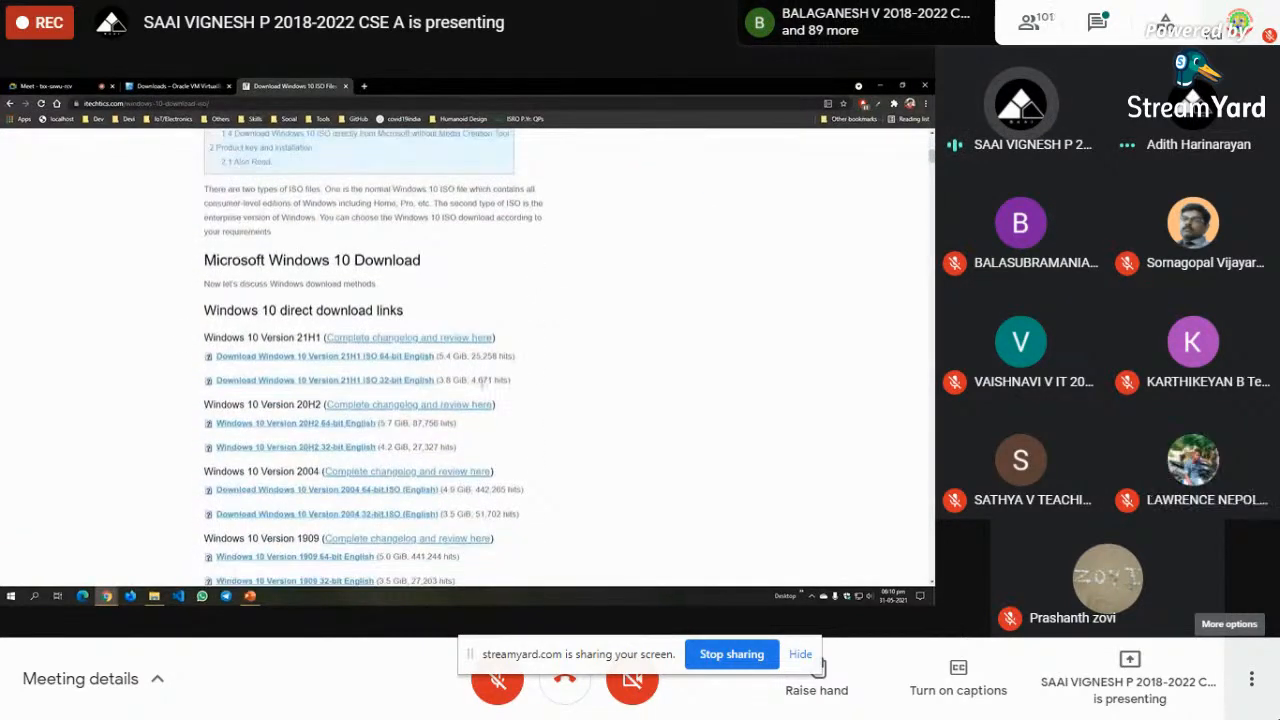
scroll(481, 380, "down", 1)
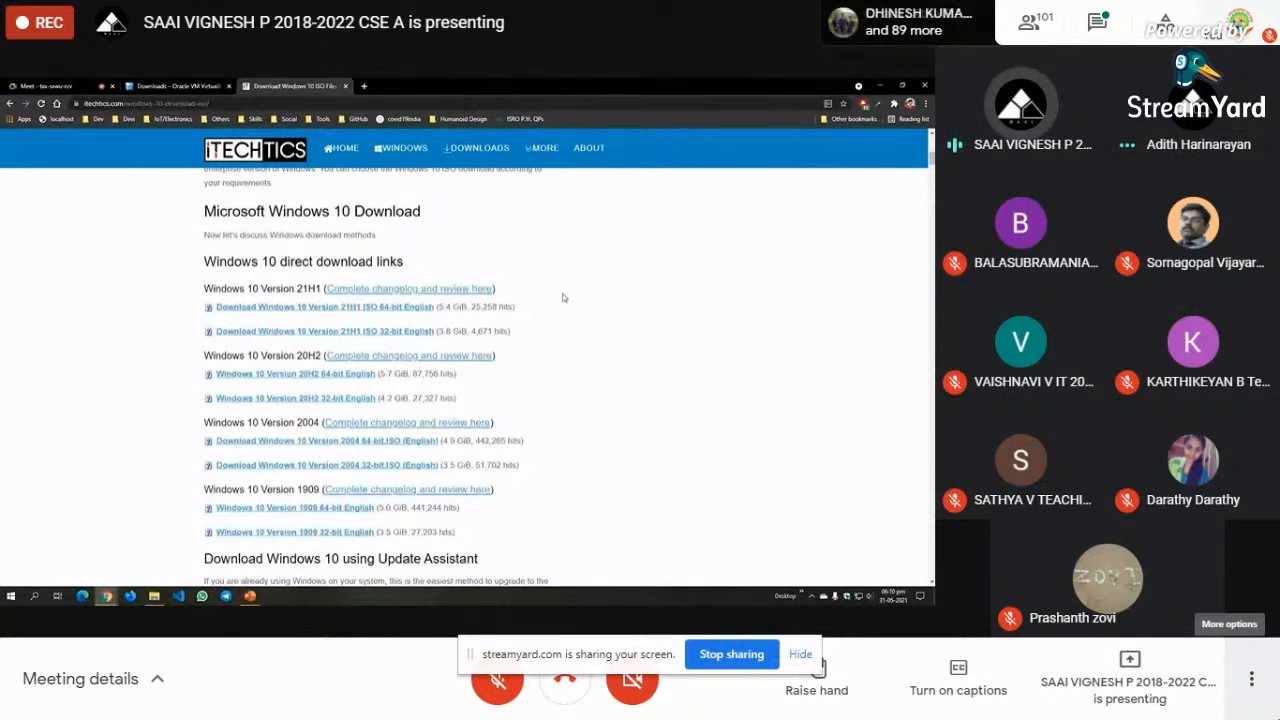
left_click(372, 309)
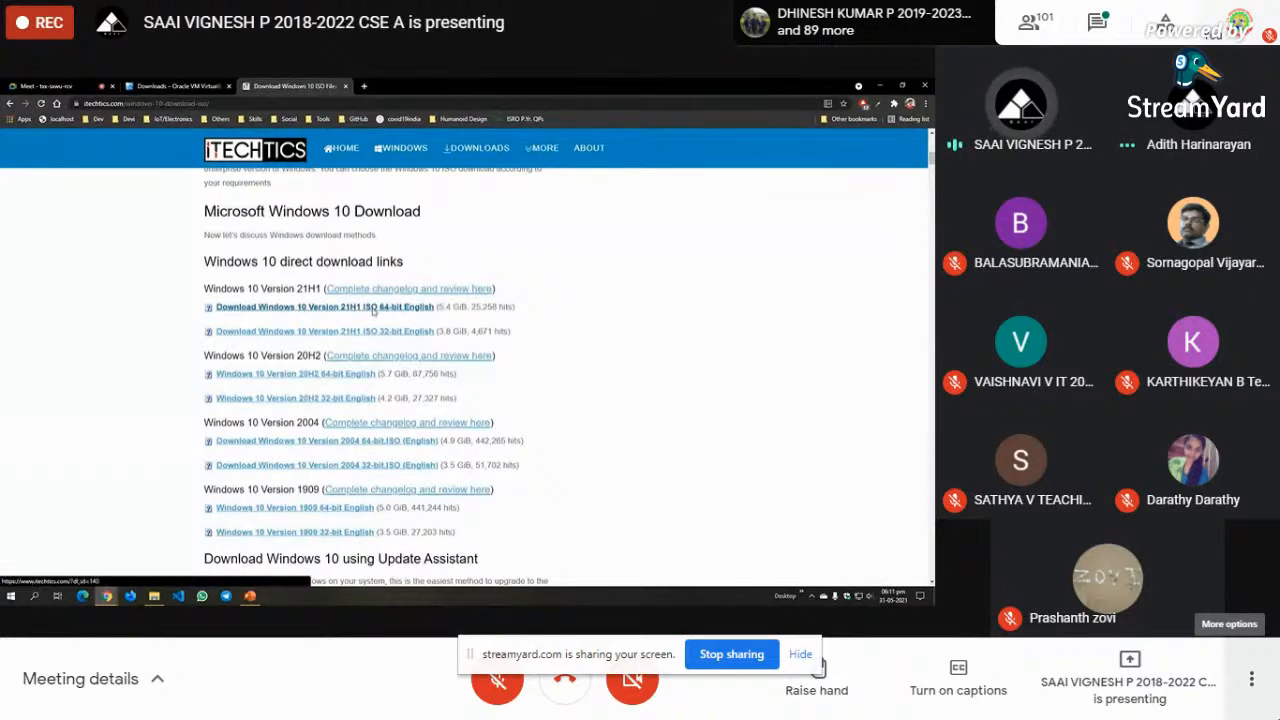
left_click(38, 164)
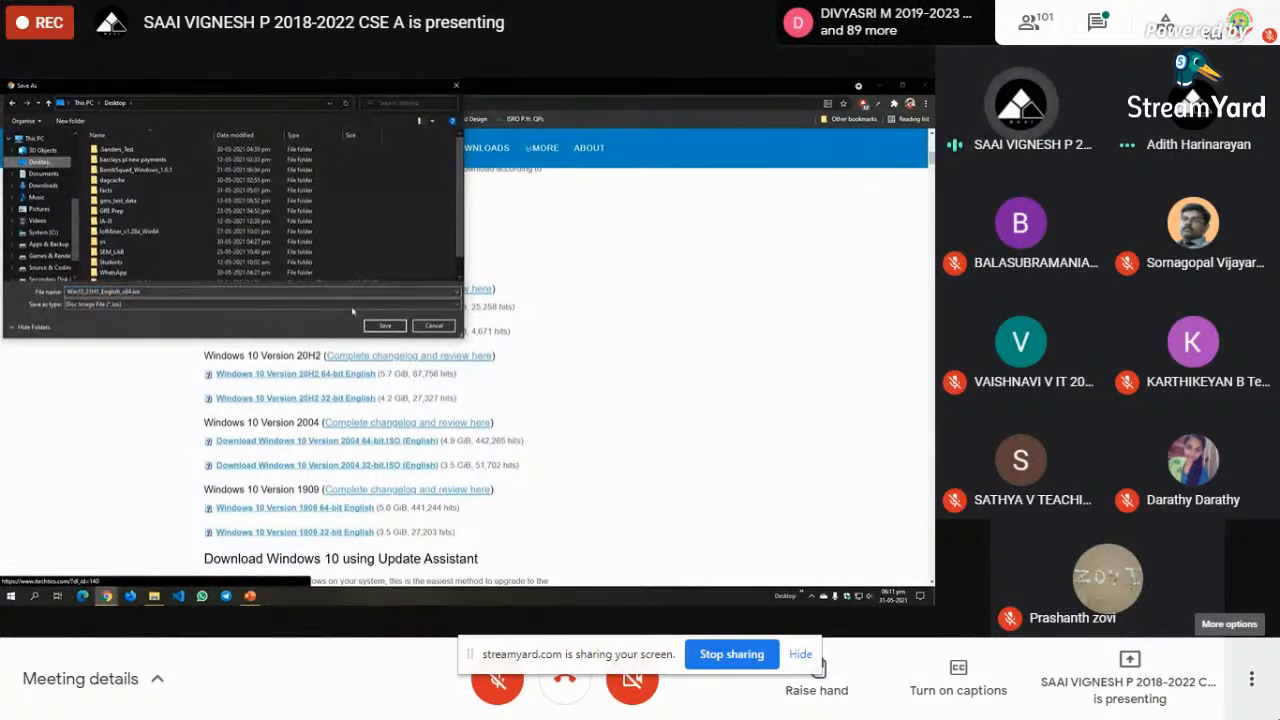
- Start the Win10_21H1_English_x64.iso download to the Desktop, cancel it, and return to PowerPoint
left_click(386, 327)
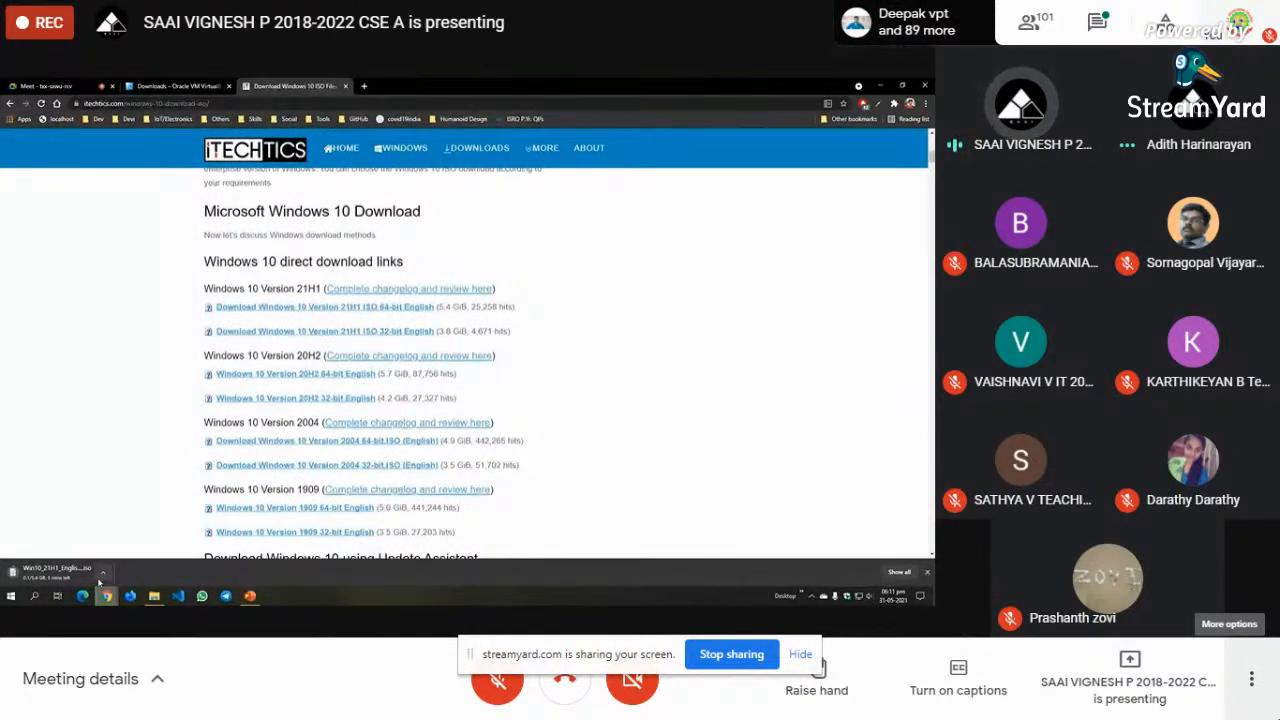
left_click(101, 574)
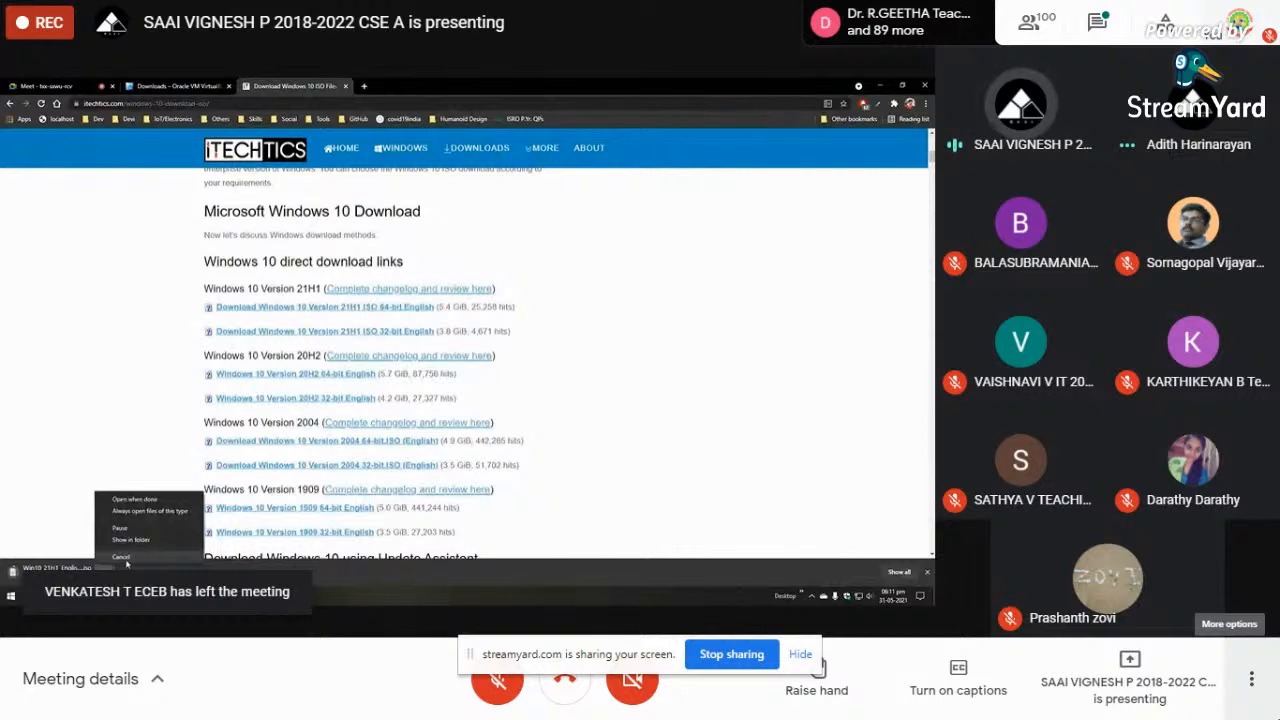
left_click(123, 559)
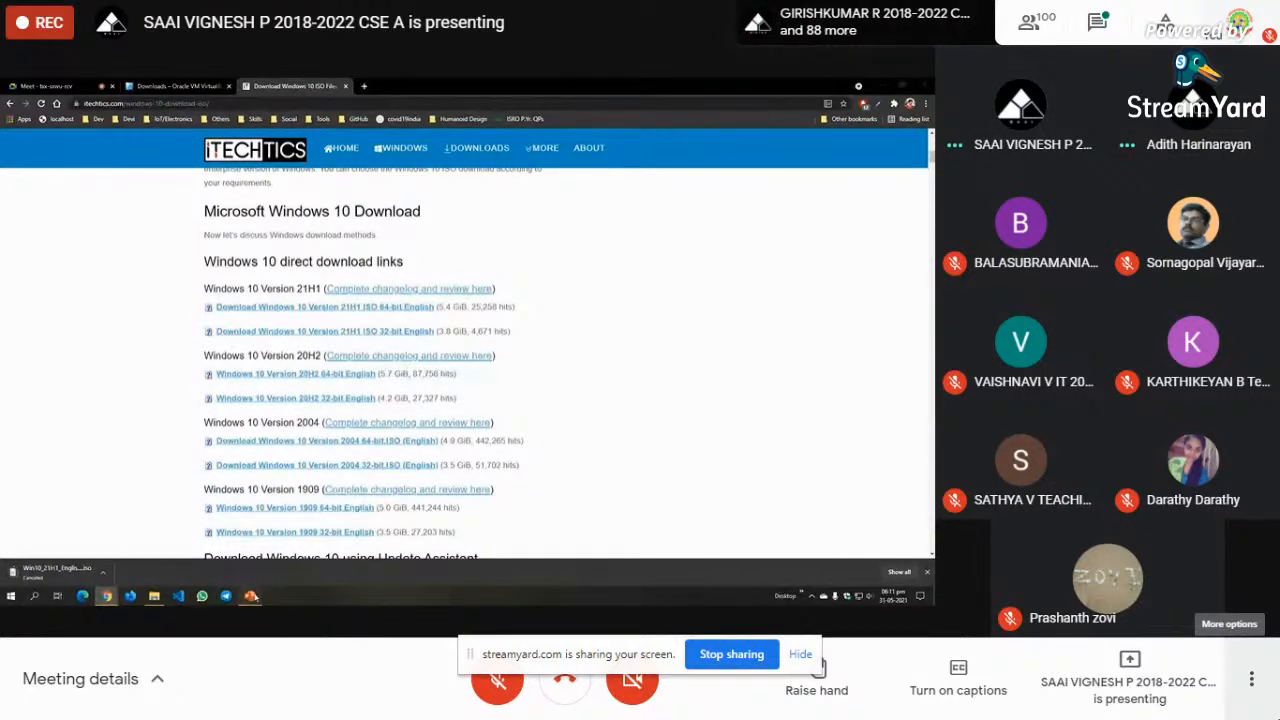
left_click(250, 596)
- Launch Oracle VM VirtualBox from the Start menu and centre its Manager window over the slides
scroll(111, 406, "down", 1)
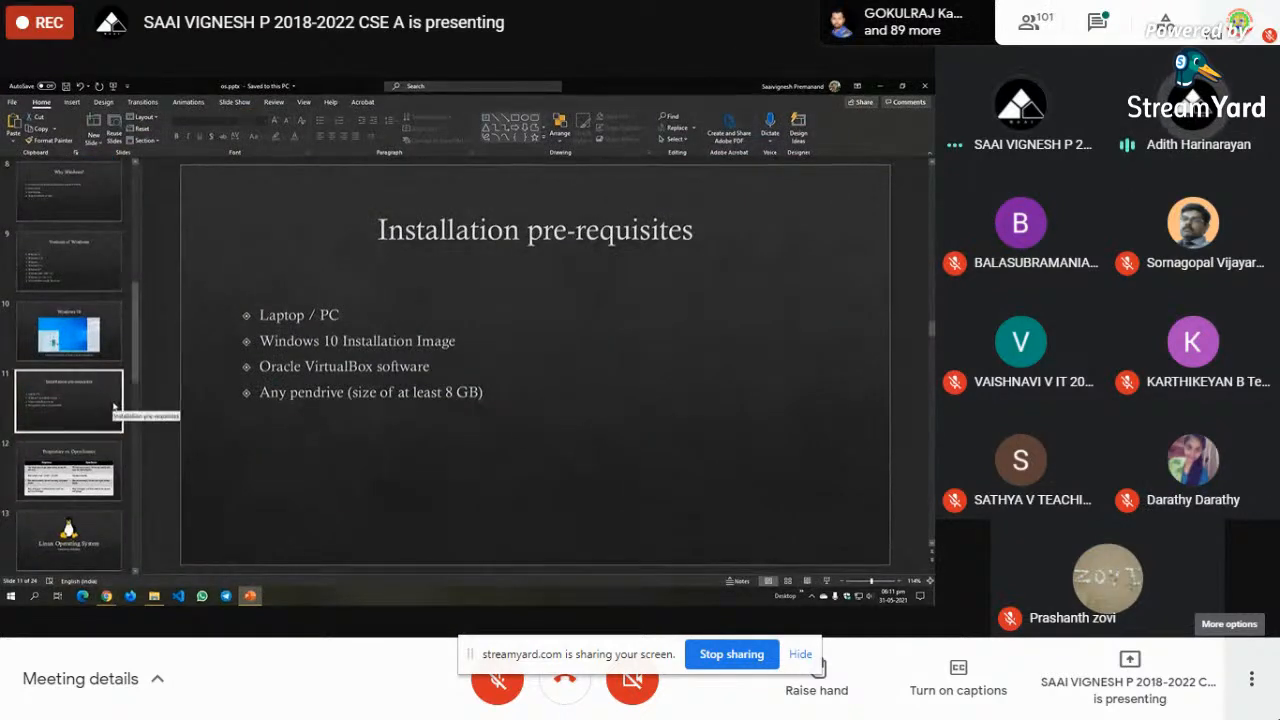
left_click(10, 597)
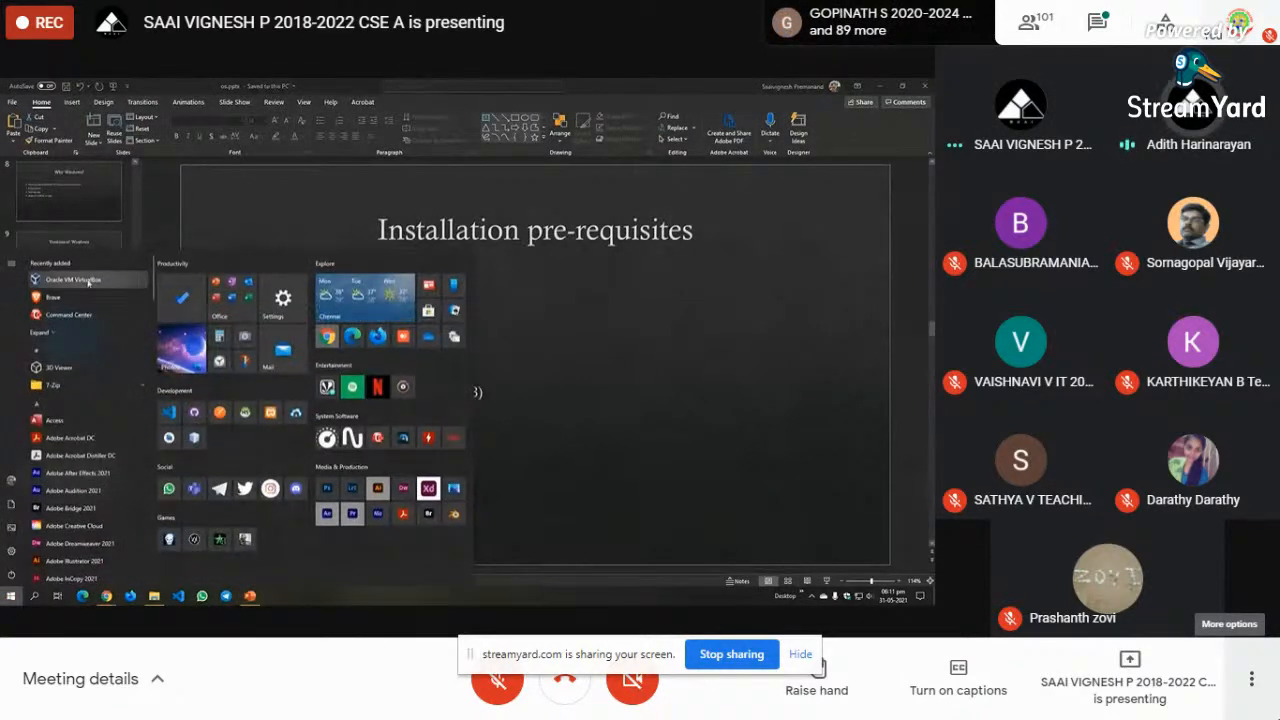
left_click(88, 280)
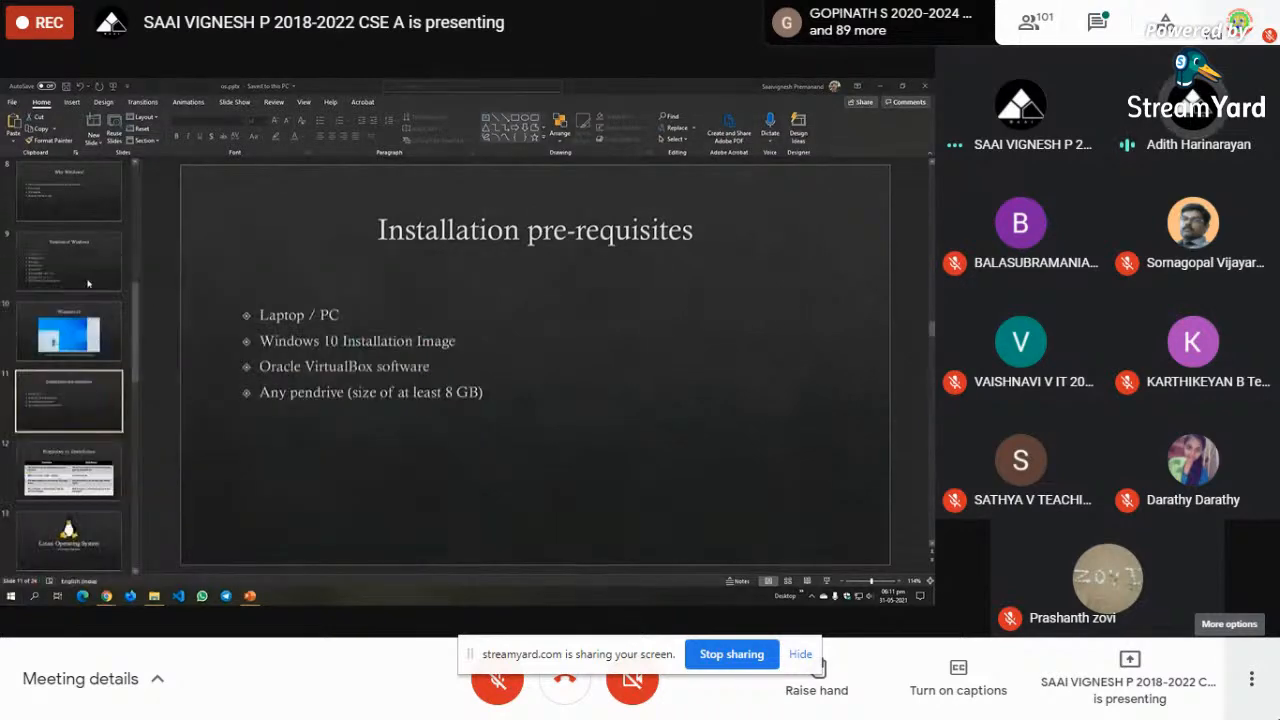
left_click_drag(340, 90, 552, 127)
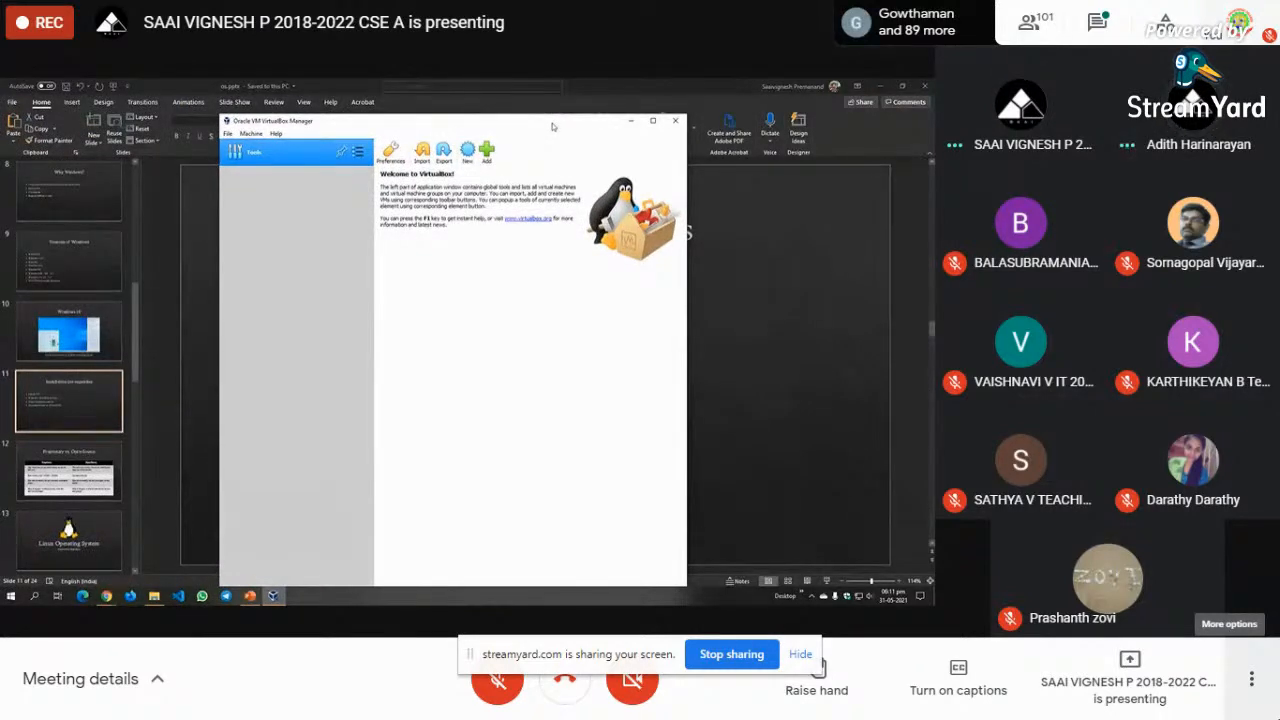
- Create a new VM named 'Windows 10' so it fills in as Windows 10 (64-bit)
left_click(469, 151)
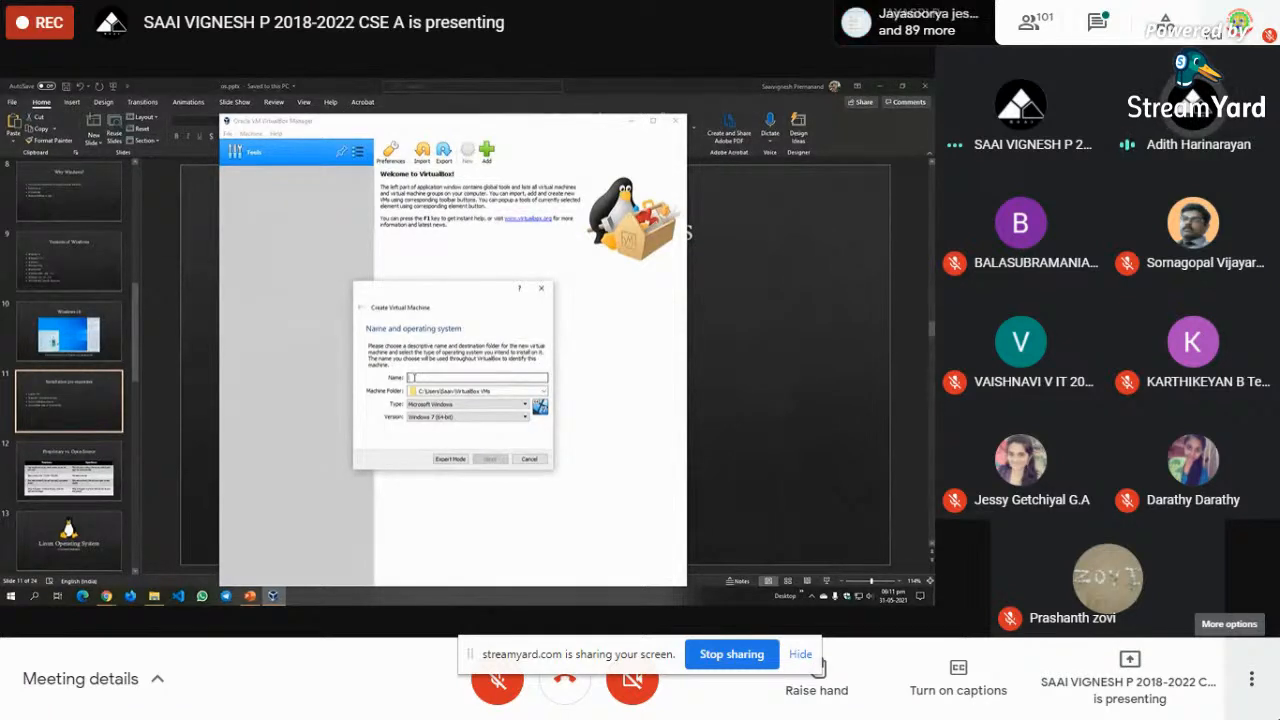
type("Window")
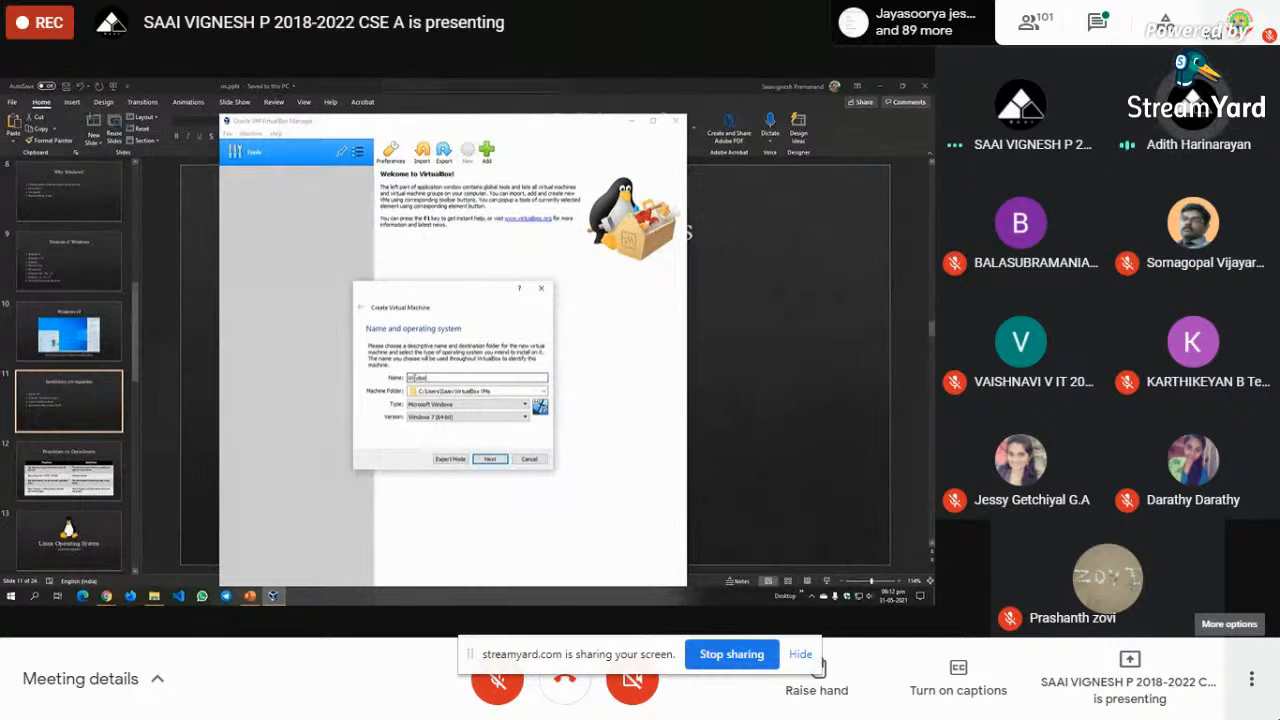
type("s 10")
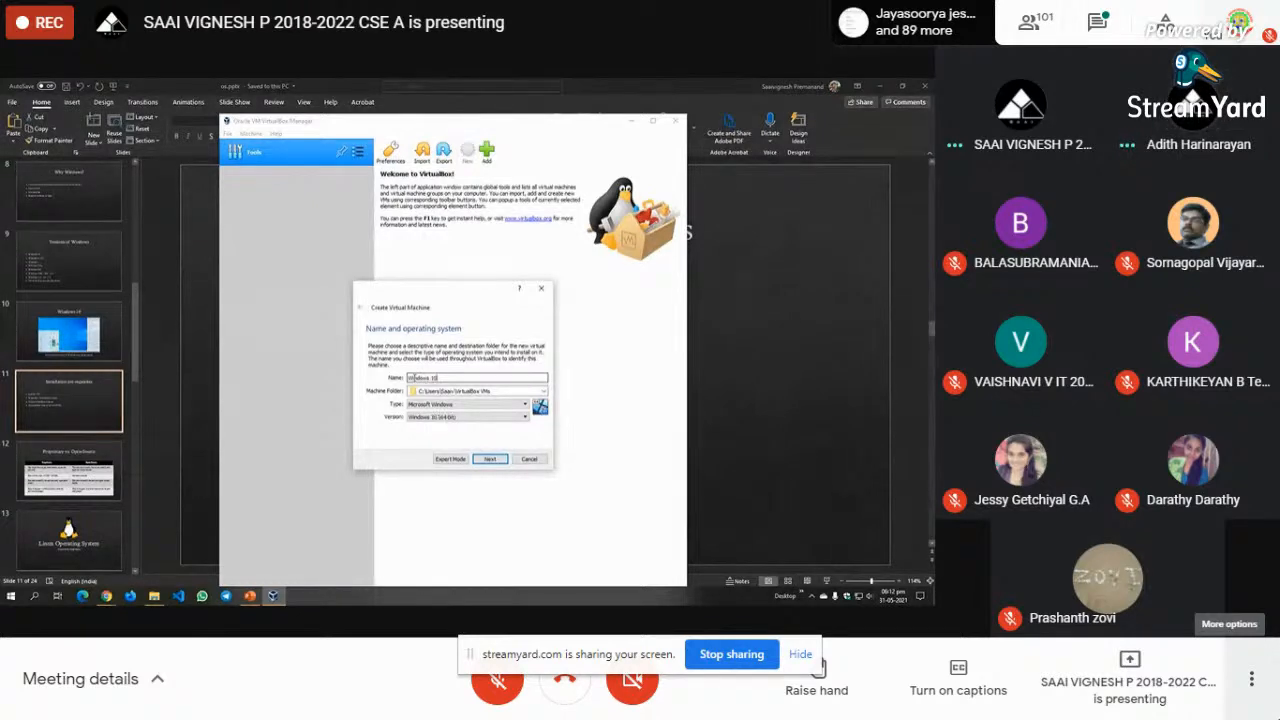
left_click(491, 459)
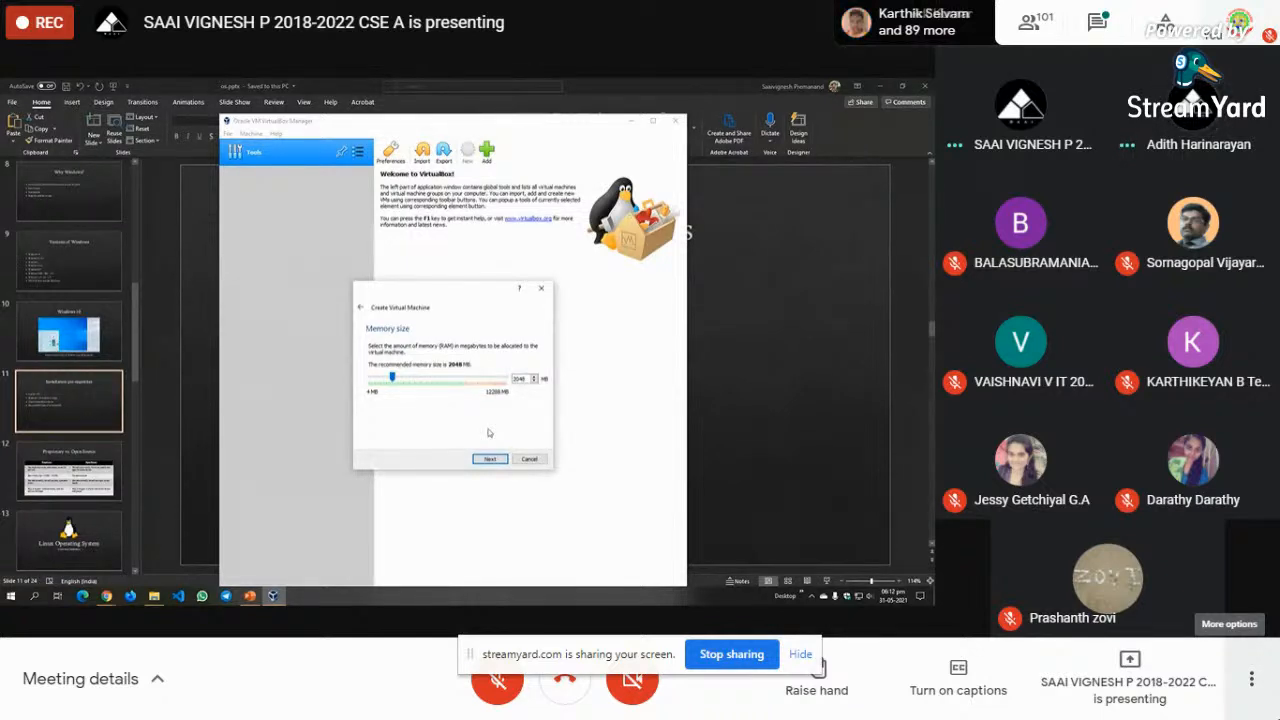
- Accept 2048 MB of memory and choose to create a new virtual hard disk now
left_click(490, 459)
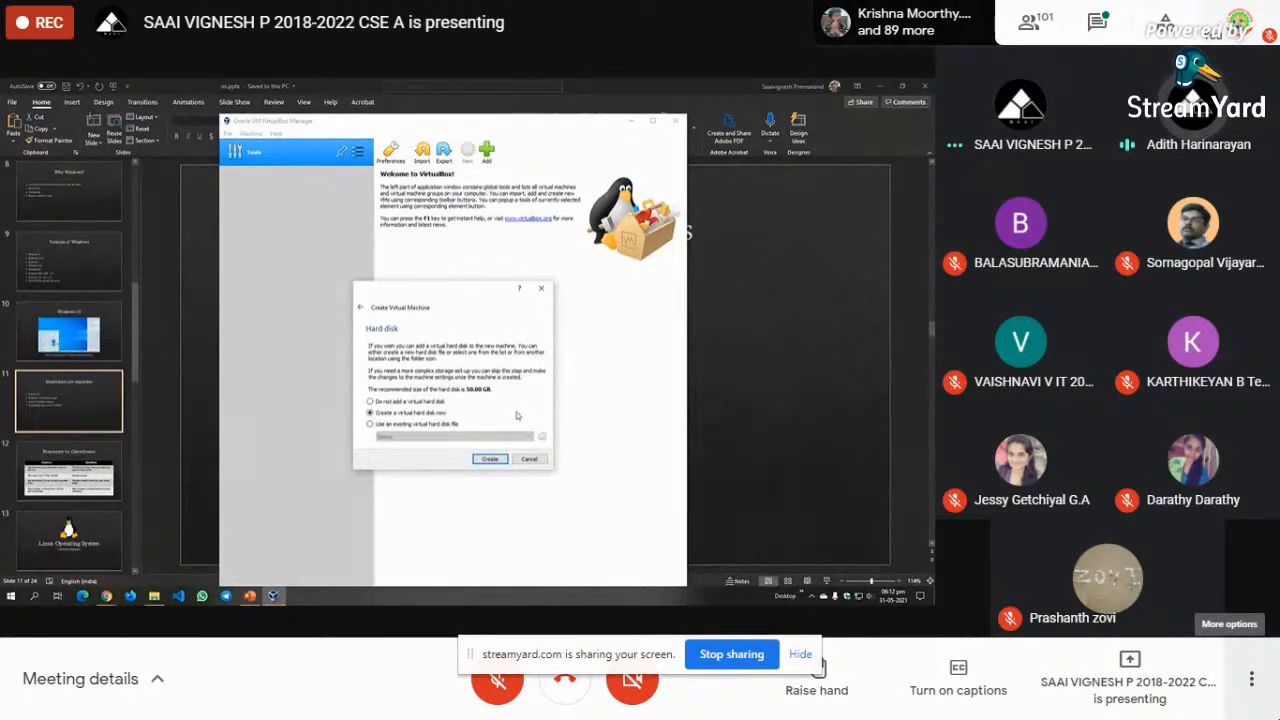
left_click(489, 458)
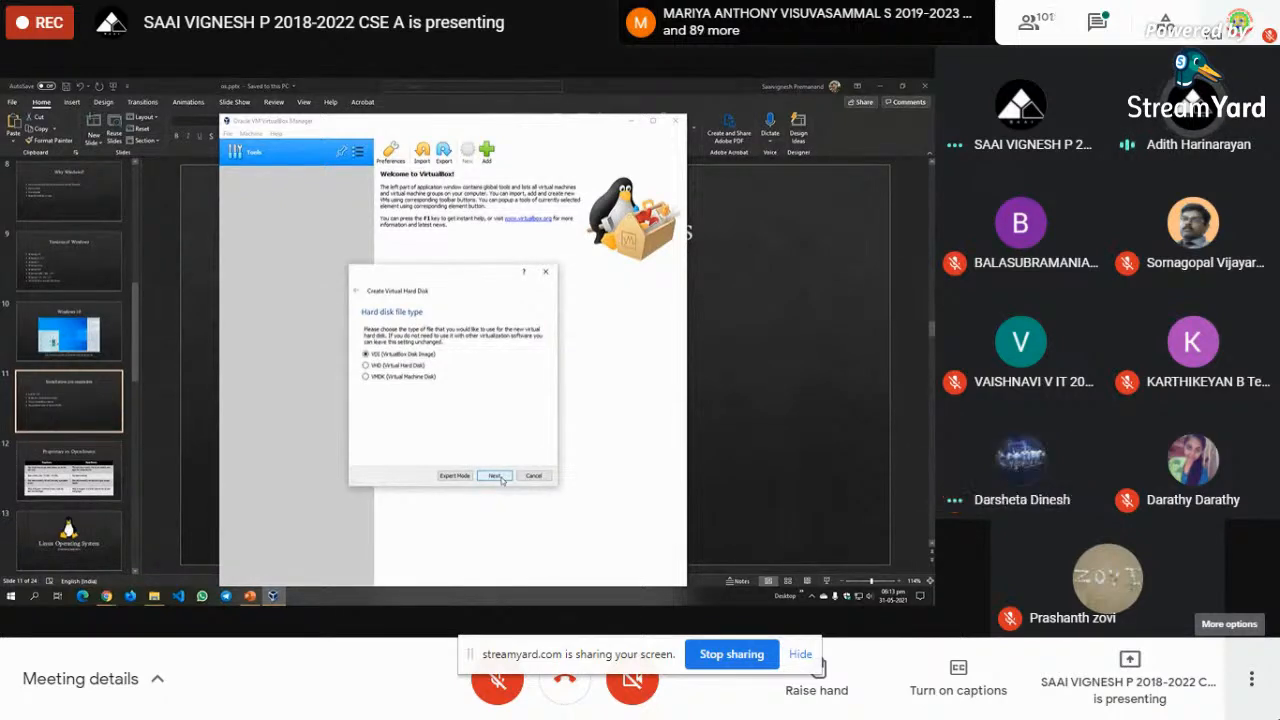
- Create a dynamically allocated 50.00 GB VDI disk, finishing the Windows 10 VM
left_click(502, 478)
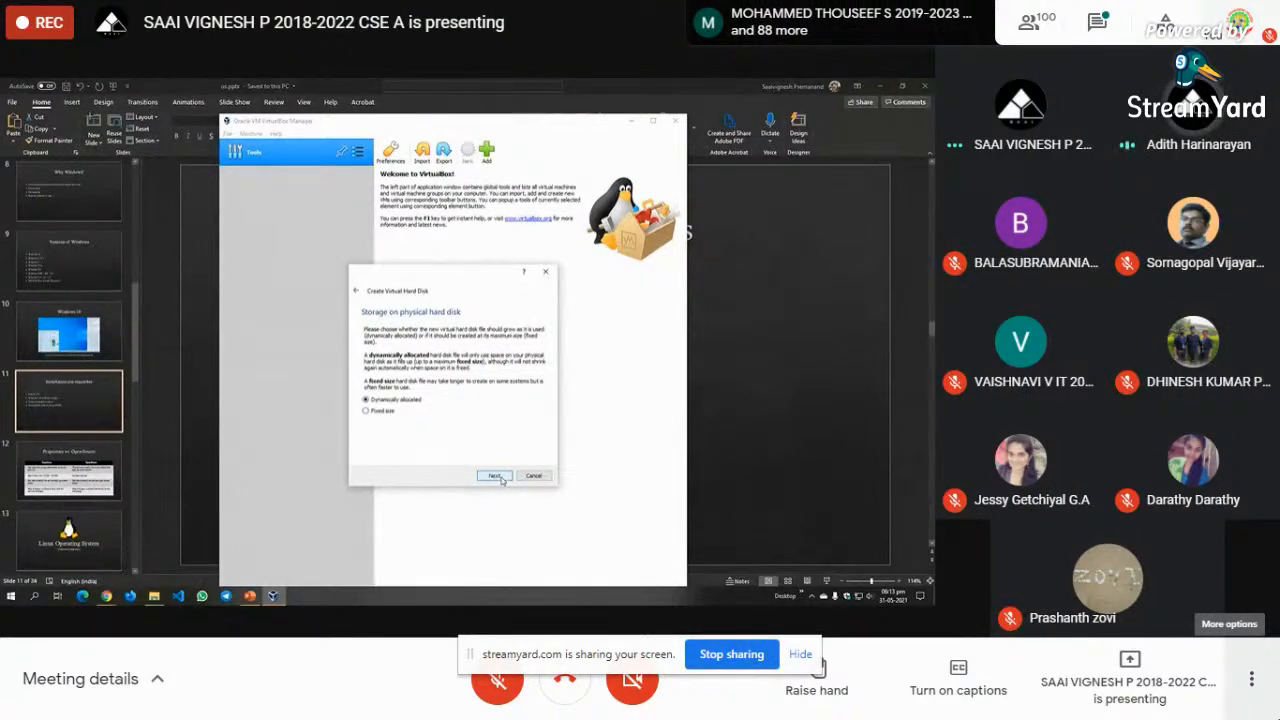
left_click(494, 476)
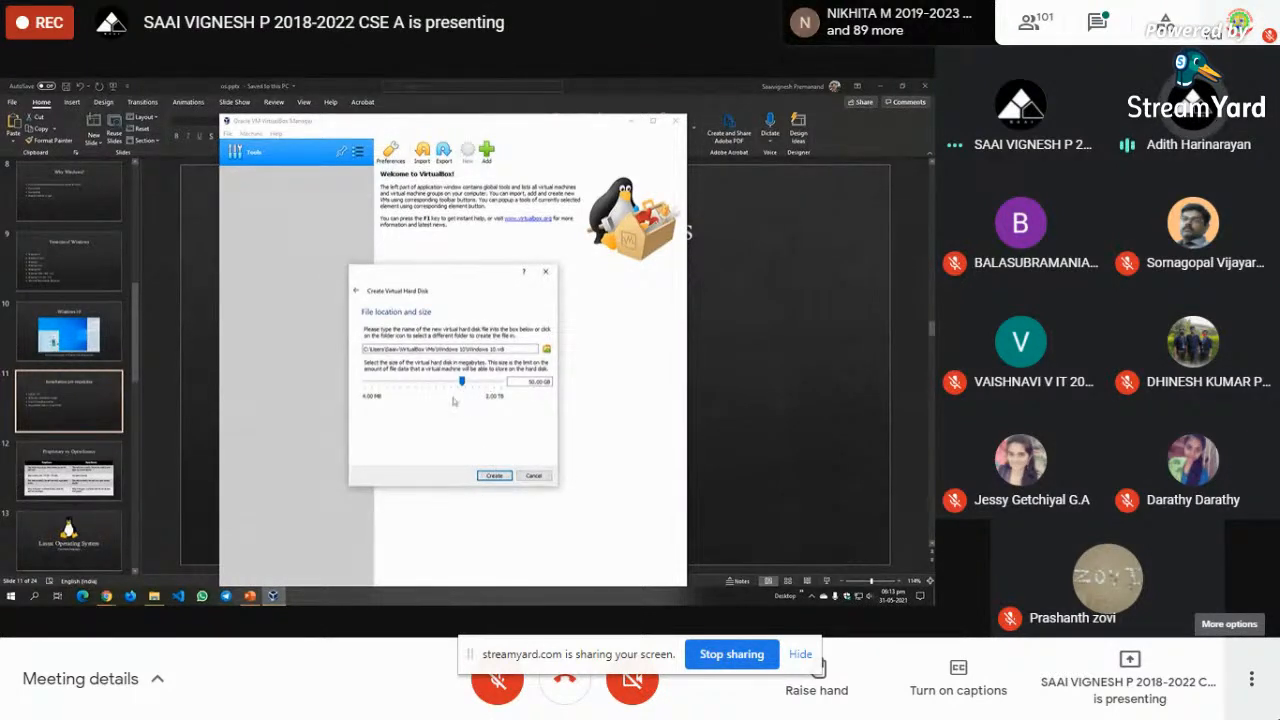
left_click(502, 478)
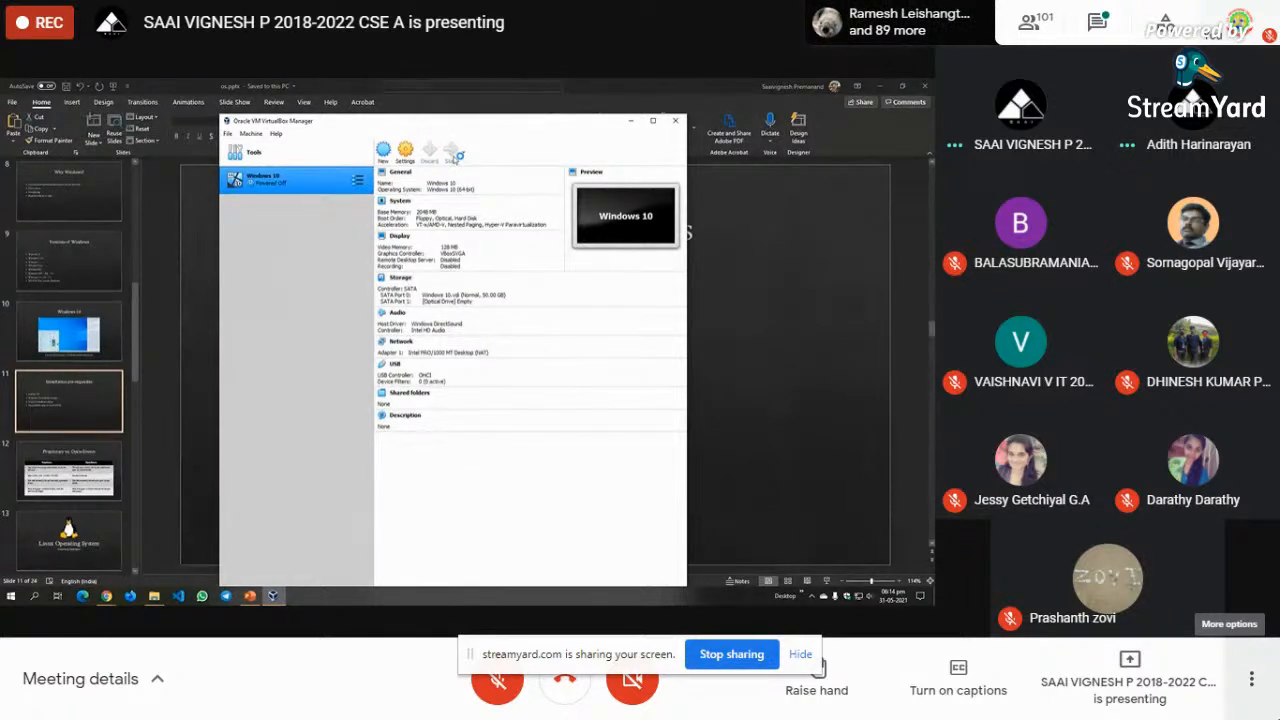
- Start the VM from the Win10 ISO in D:\Disk Images, added as its start-up disk
left_click(454, 153)
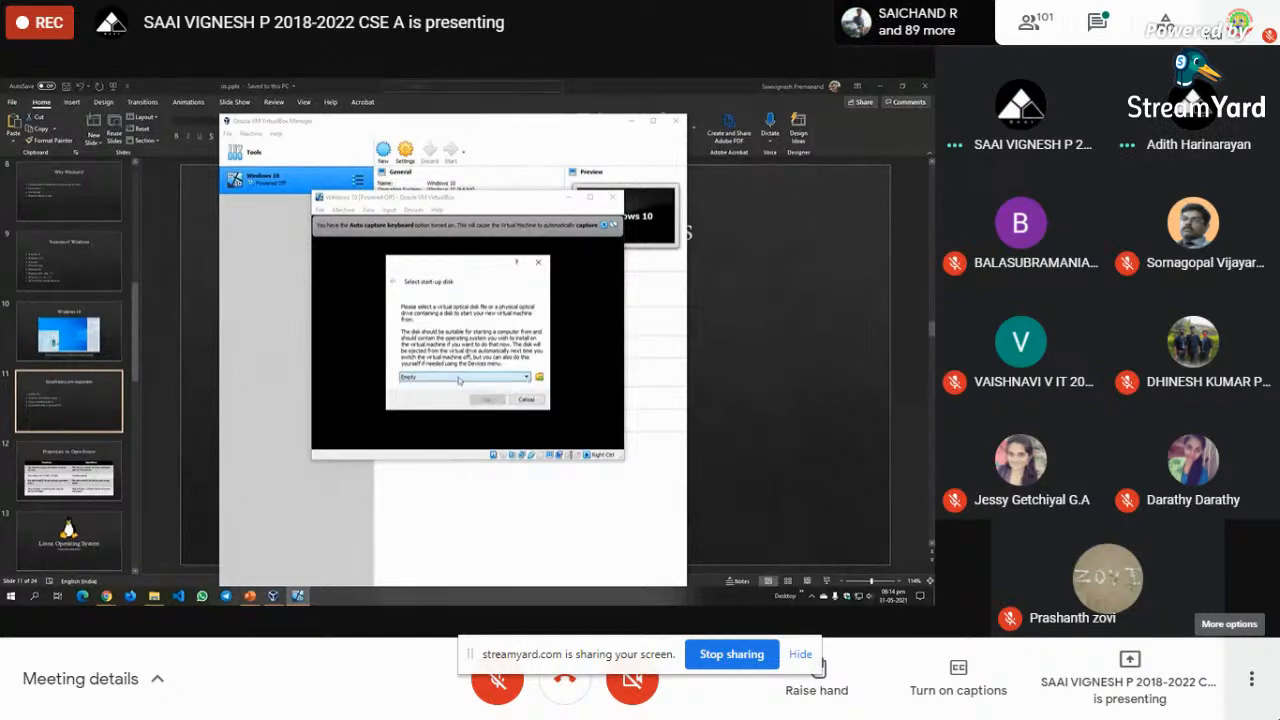
left_click(539, 377)
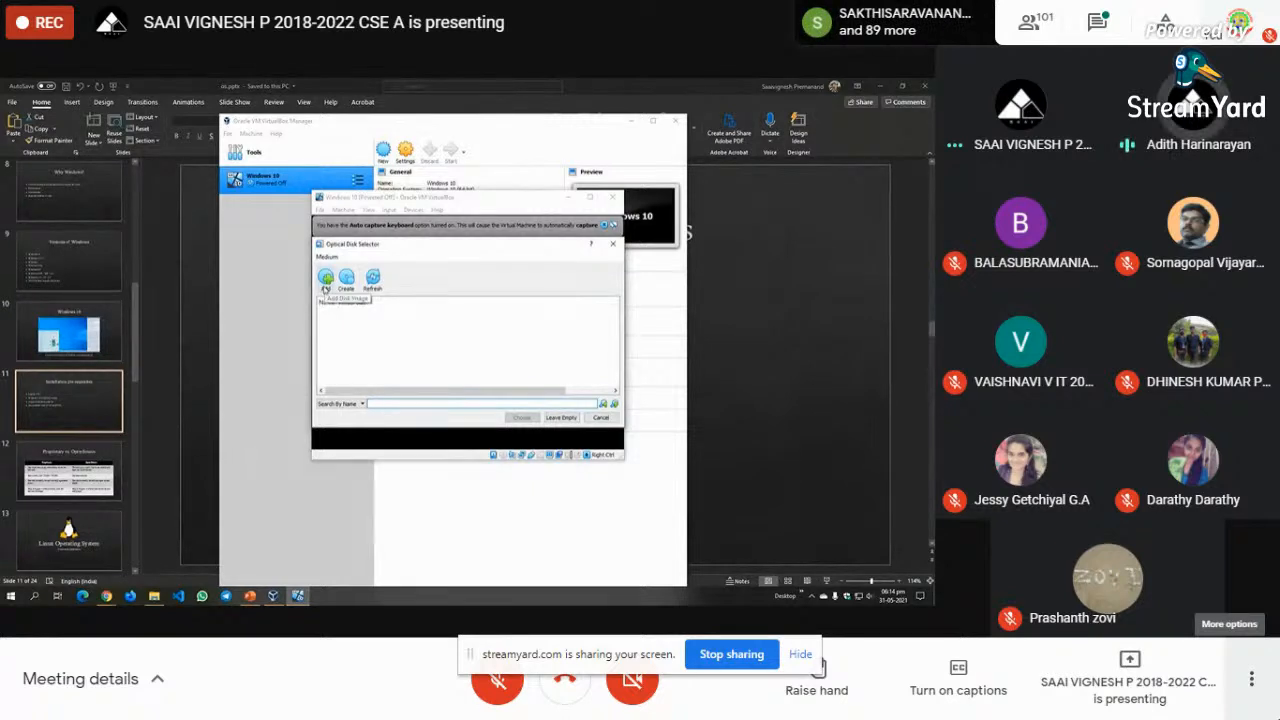
left_click(325, 288)
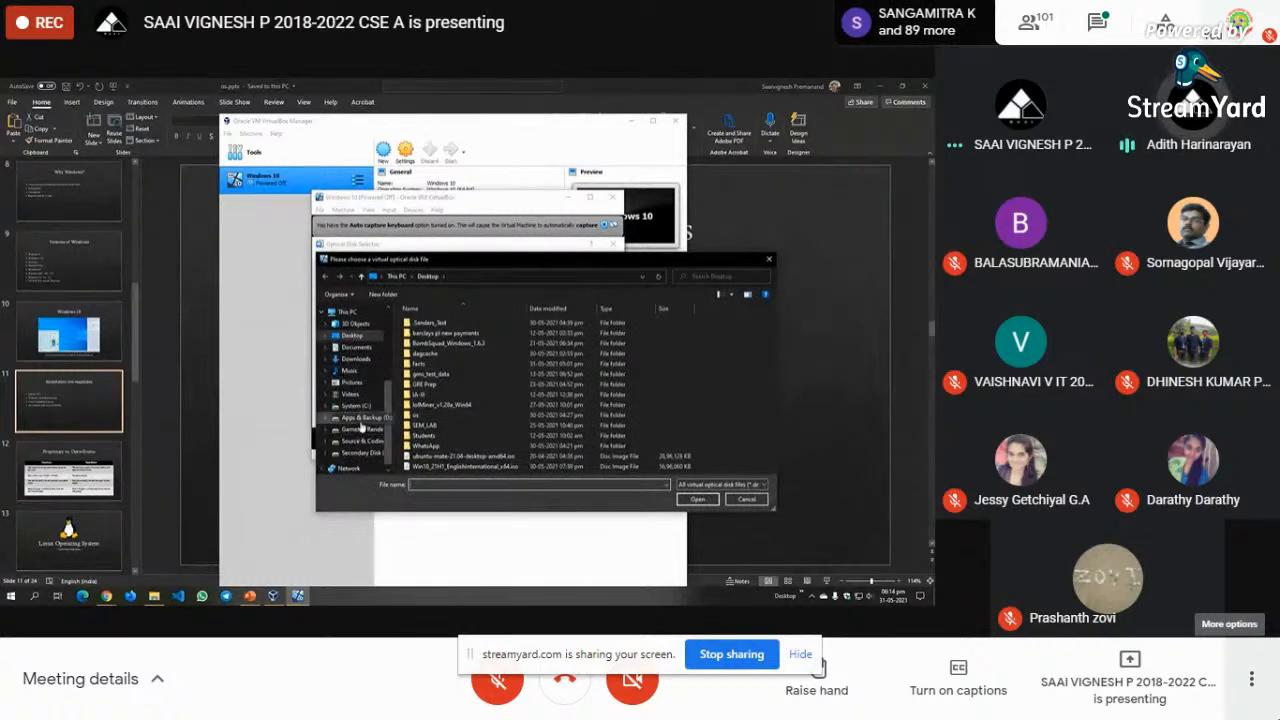
left_click(364, 420)
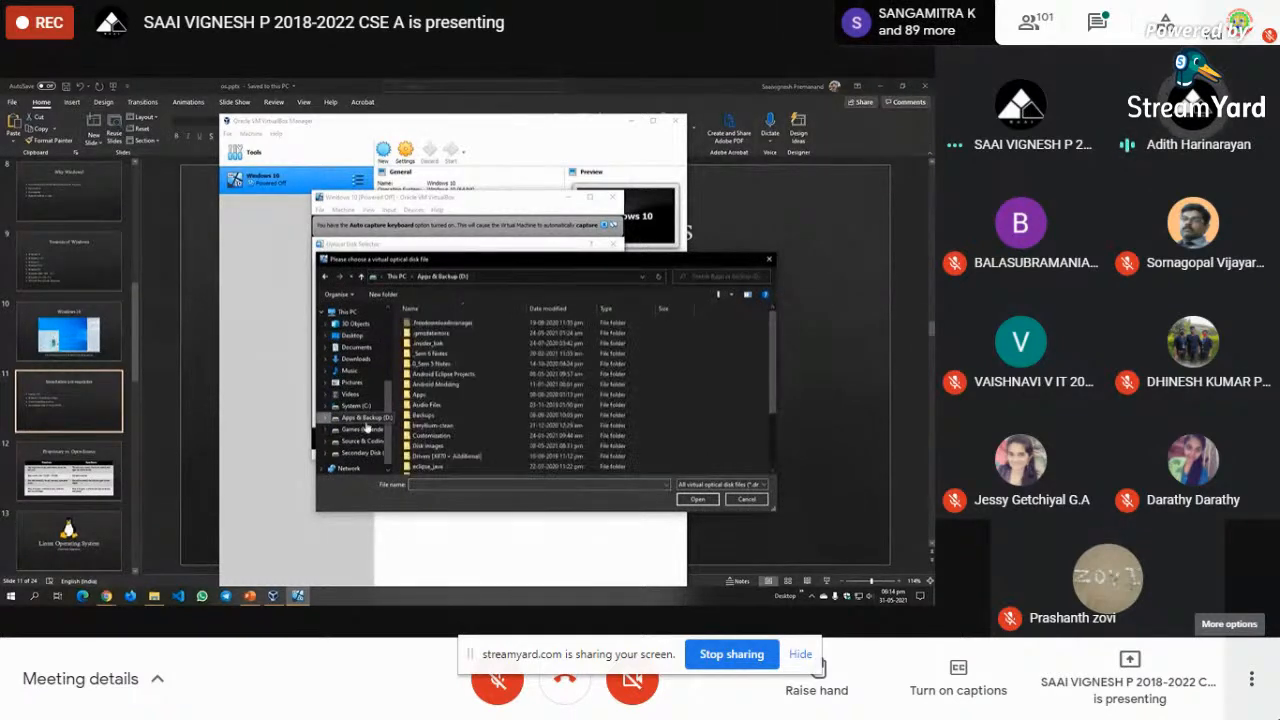
double_click(438, 445)
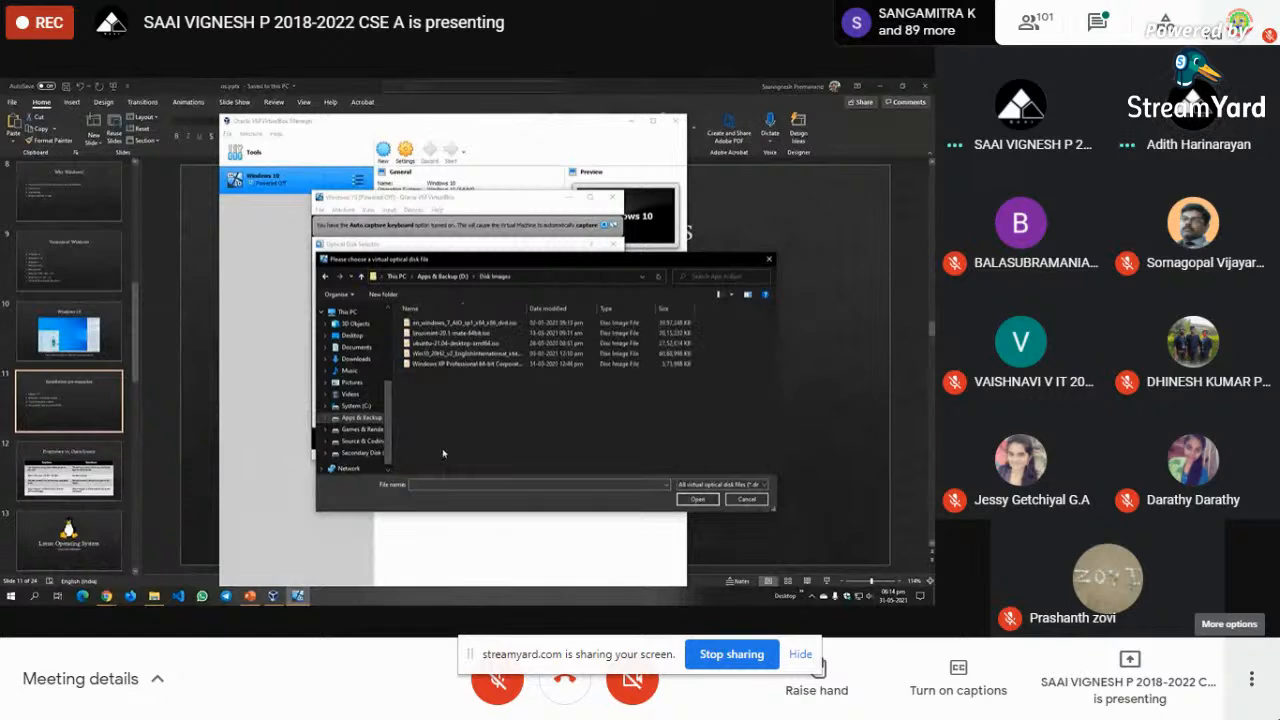
left_click(465, 356)
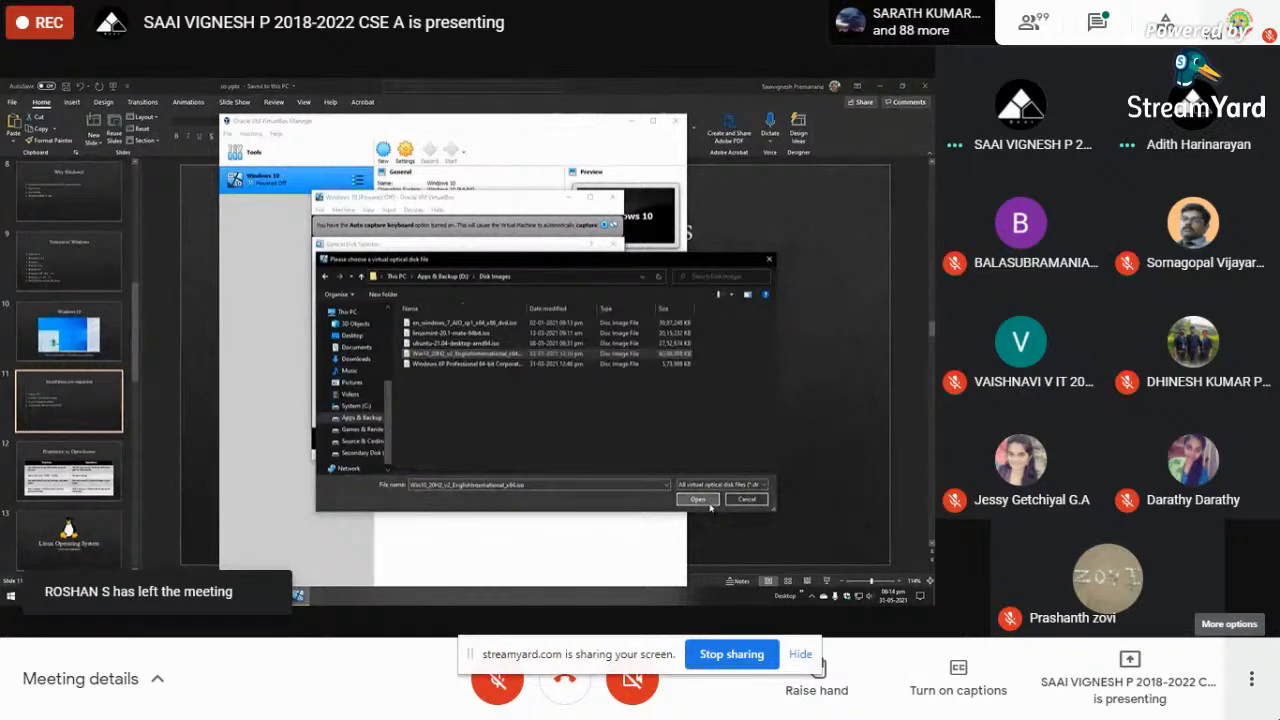
left_click(709, 504)
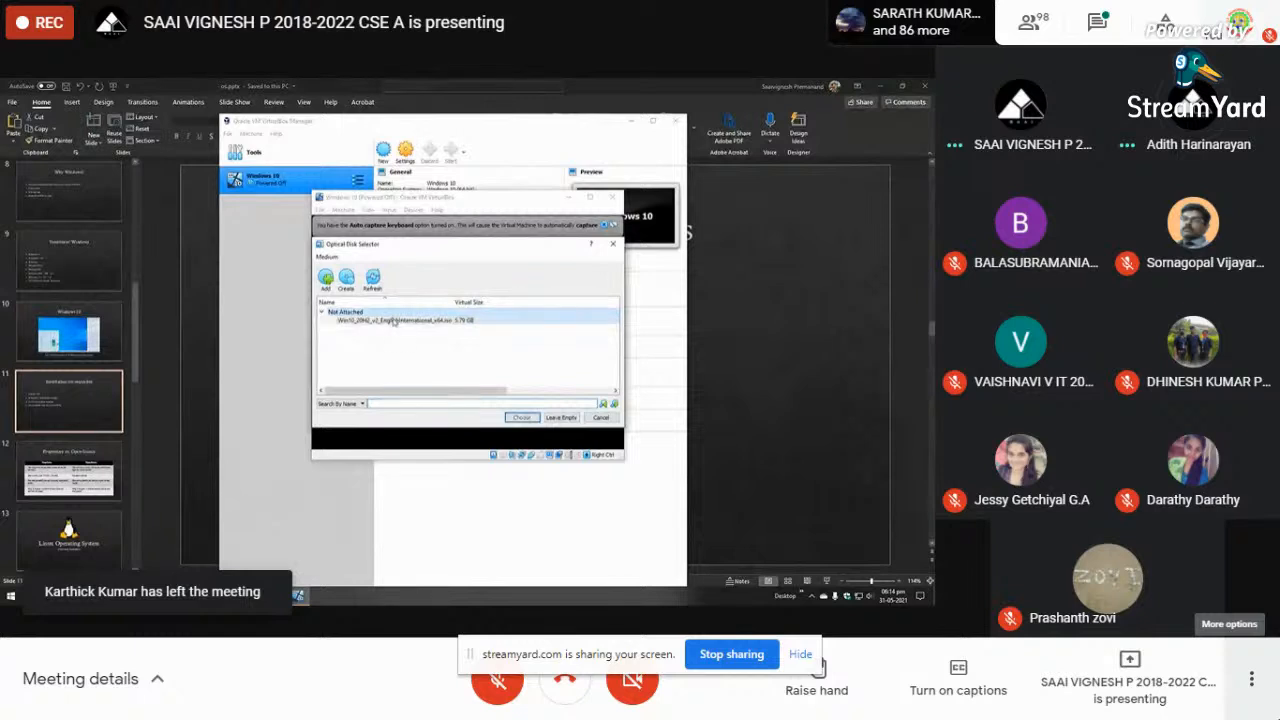
left_click(520, 417)
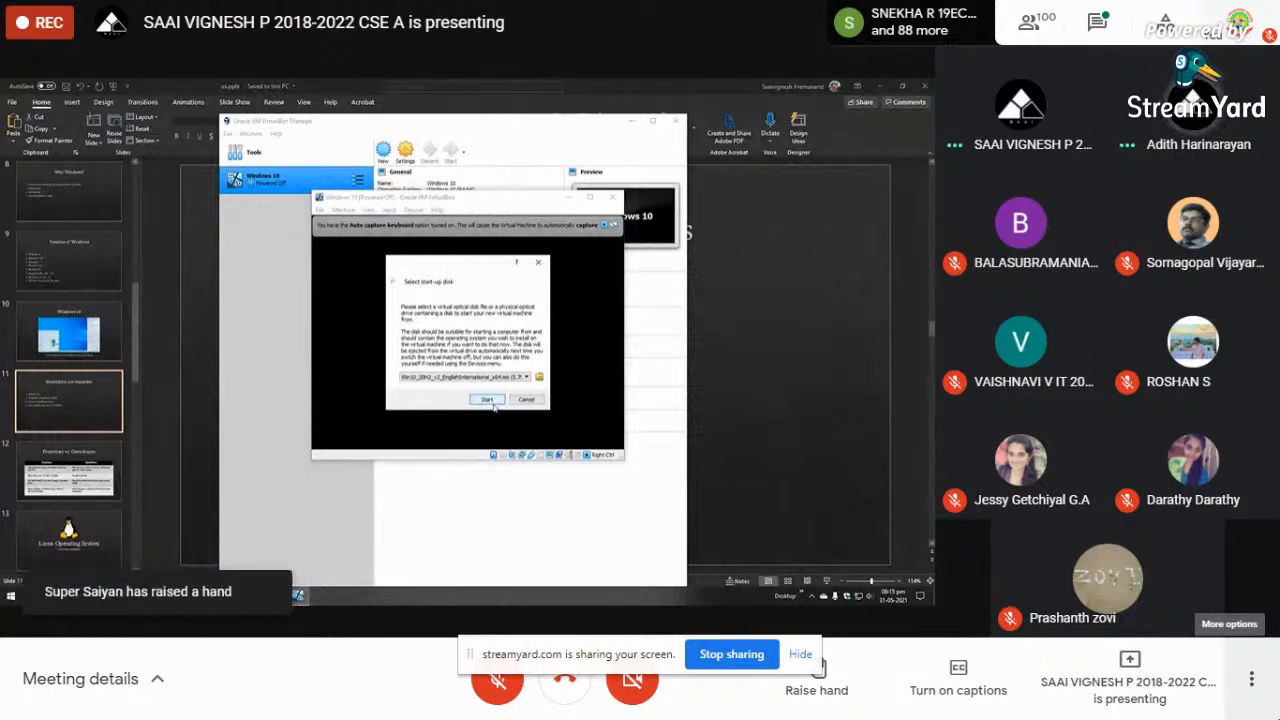
left_click(487, 400)
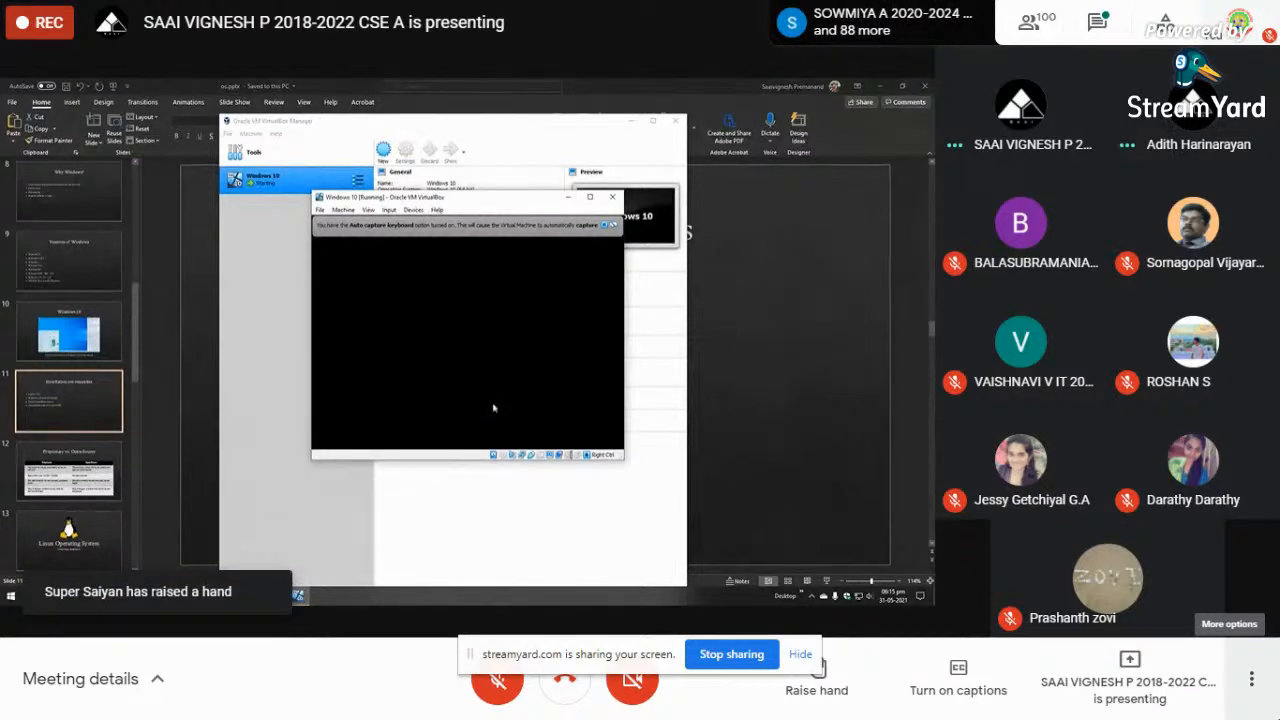
- In the maximised VM, set time and currency format to English (India), then choose Install now
left_click(590, 198)
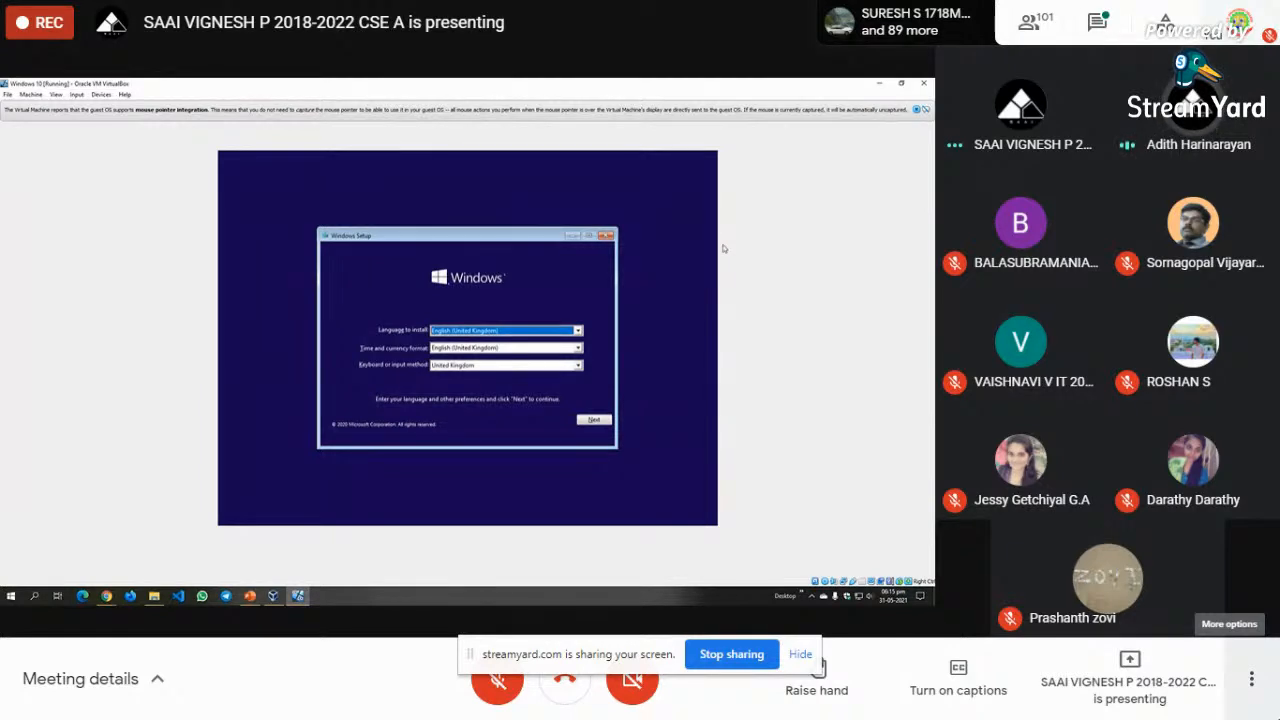
left_click(520, 349)
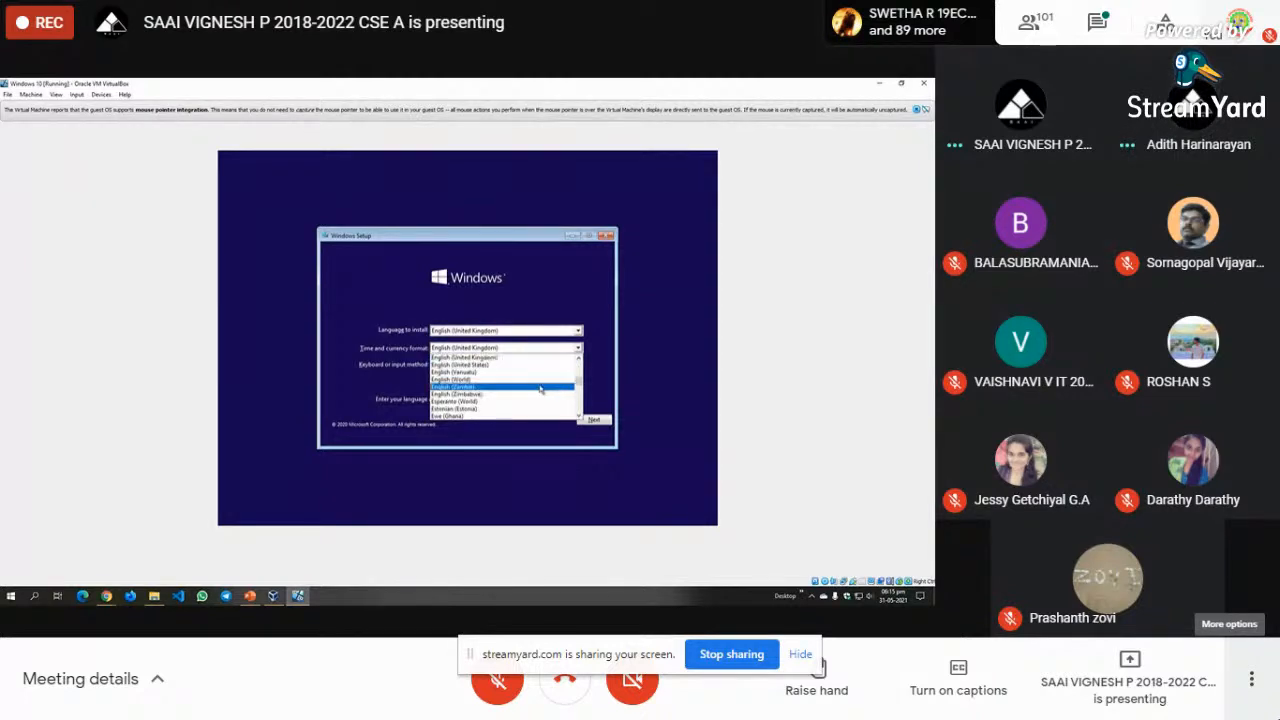
left_click(579, 358)
left_click(579, 358)
left_click(579, 358)
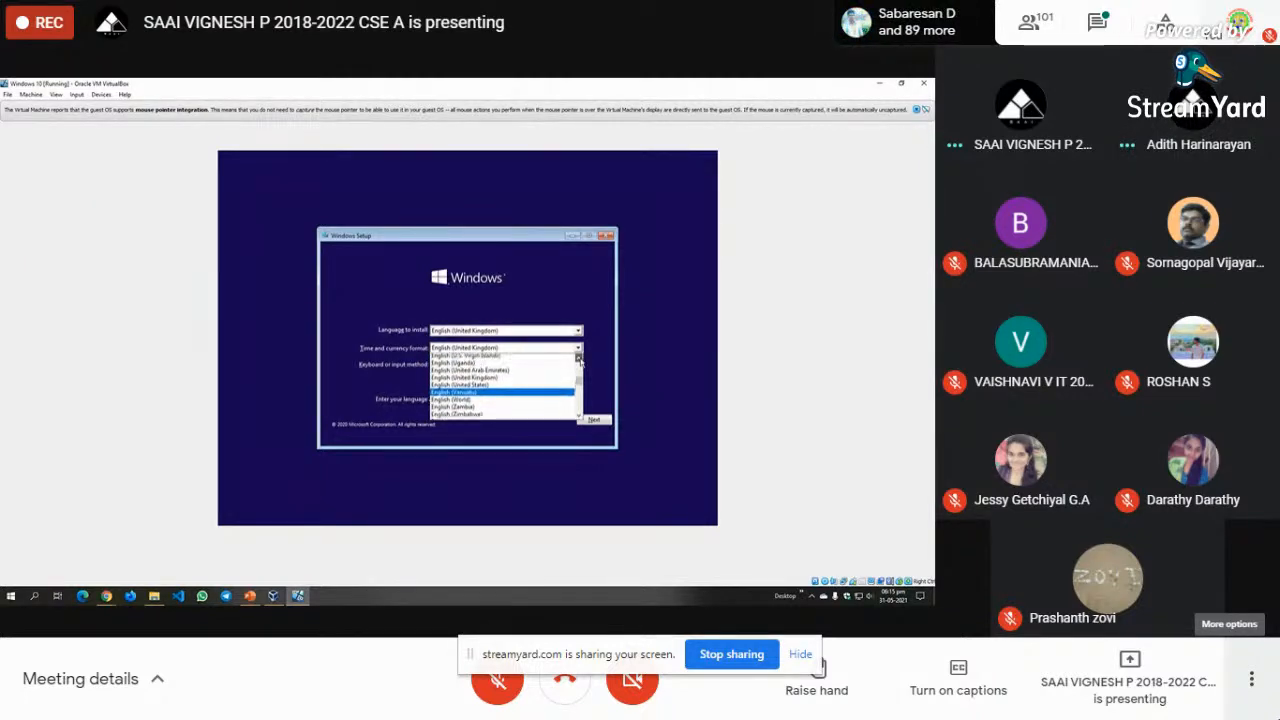
left_click(579, 358)
left_click(579, 358)
left_click_drag(578, 386, 578, 380)
scroll(518, 396, "down", 2)
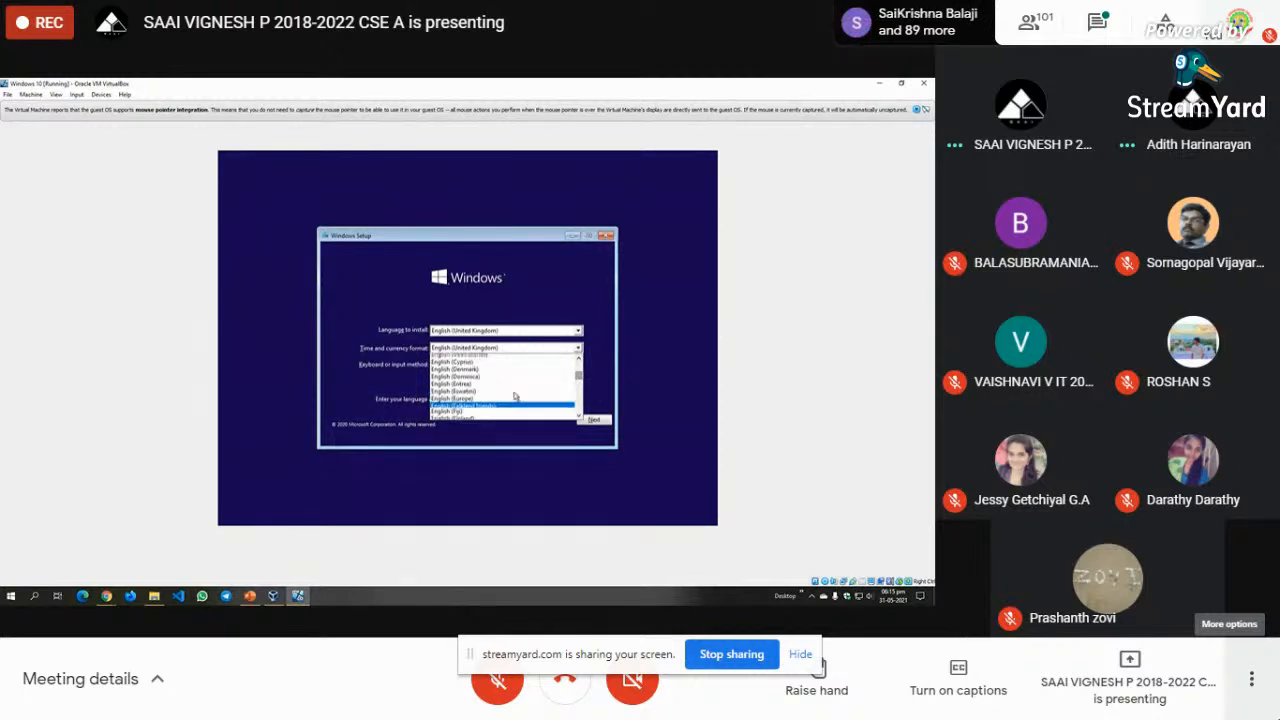
scroll(515, 397, "down", 4)
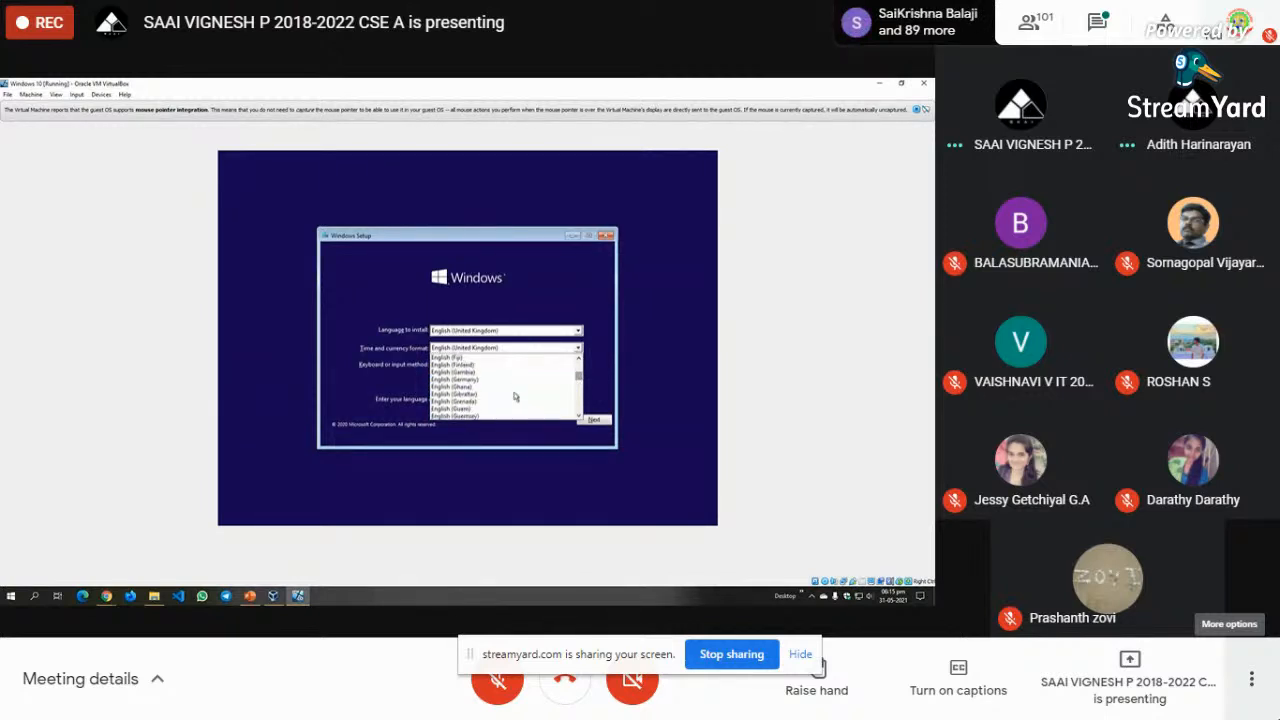
left_click(464, 395)
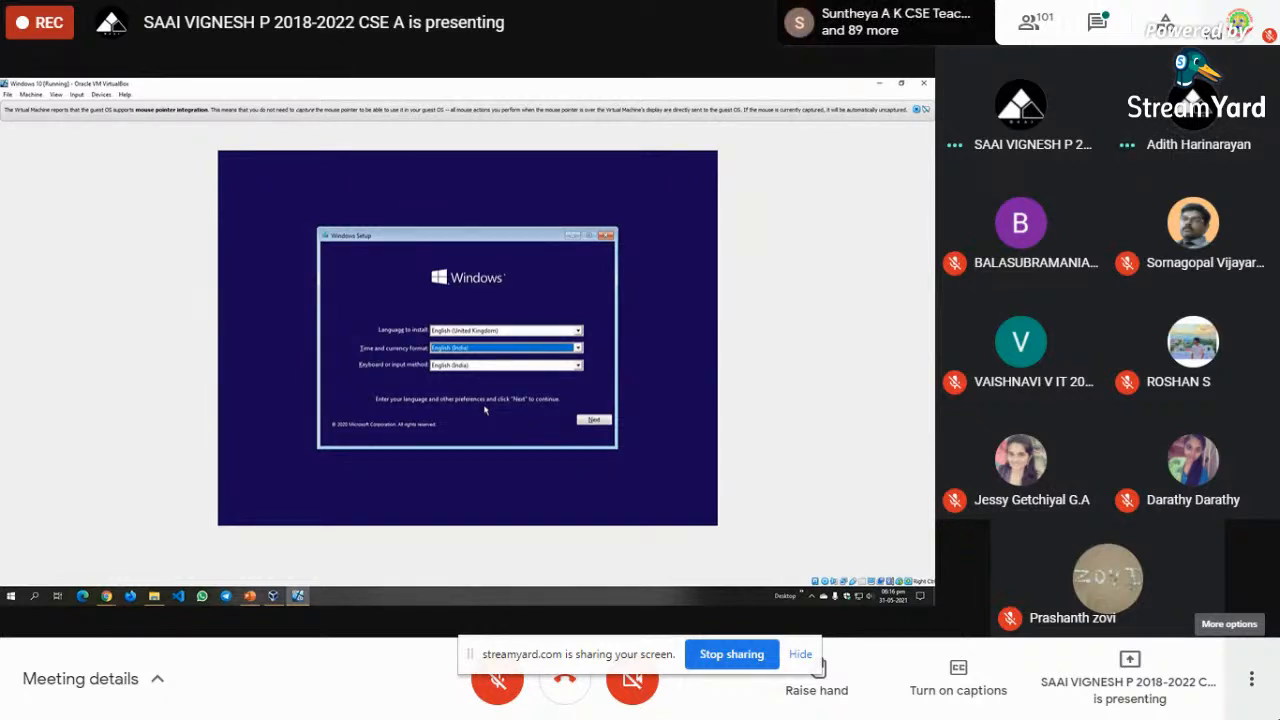
left_click(594, 421)
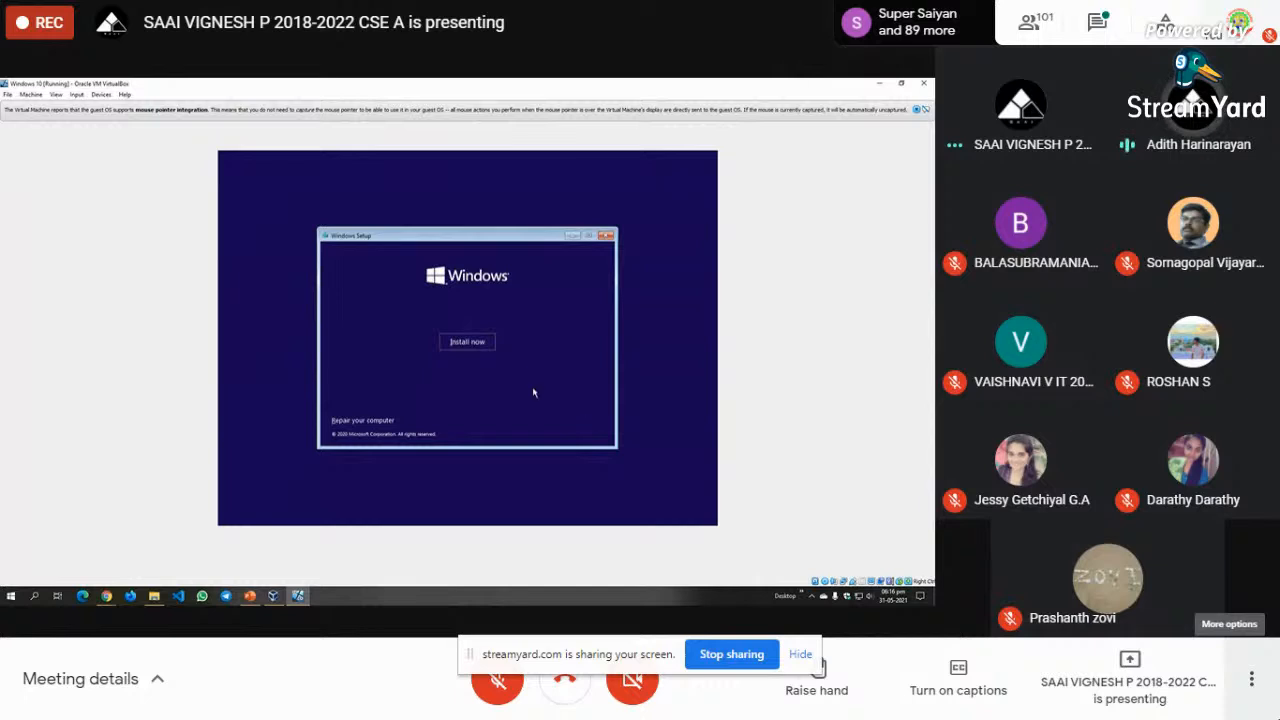
left_click(477, 342)
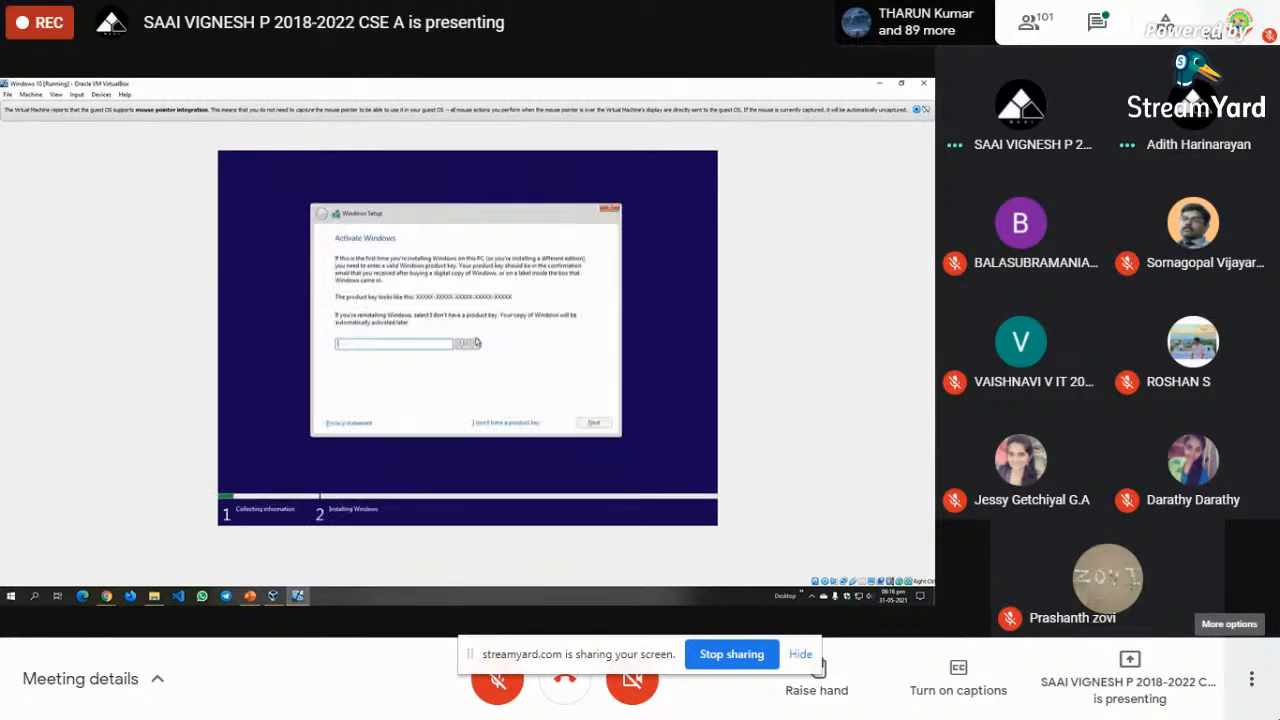
- Skip the product key and go ahead with Windows 10 Home as the edition
left_click(511, 424)
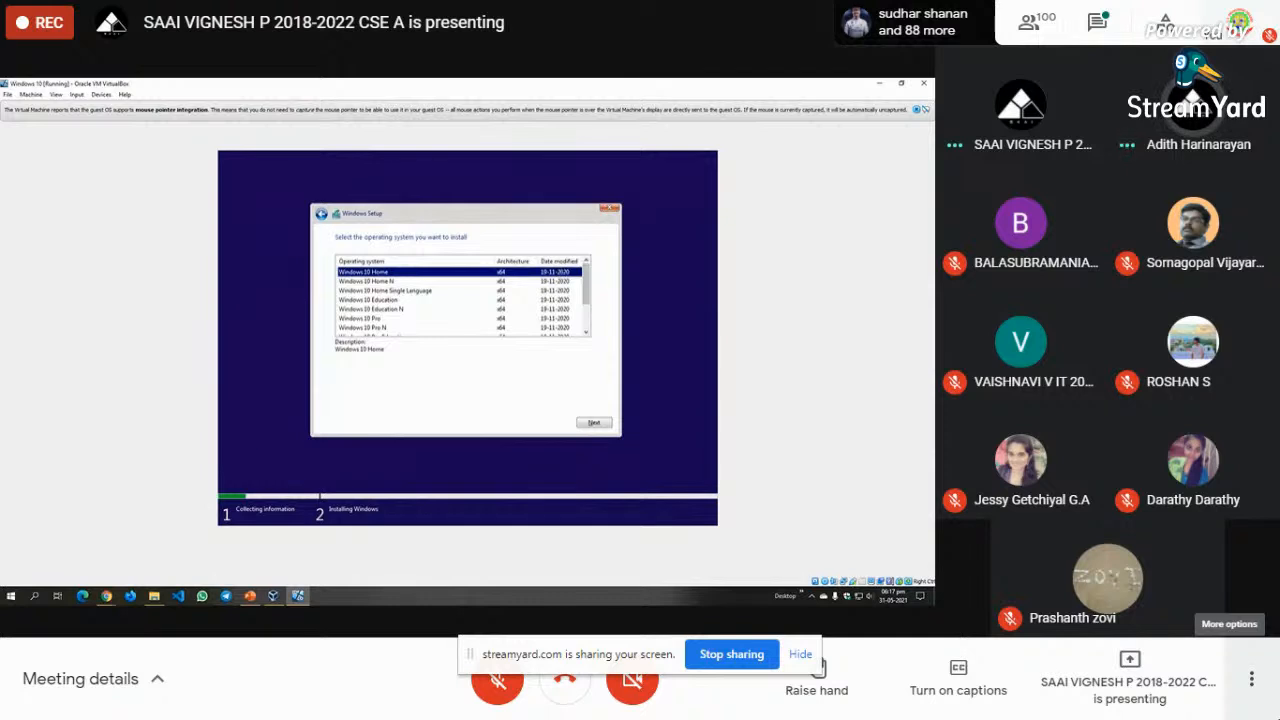
left_click(604, 424)
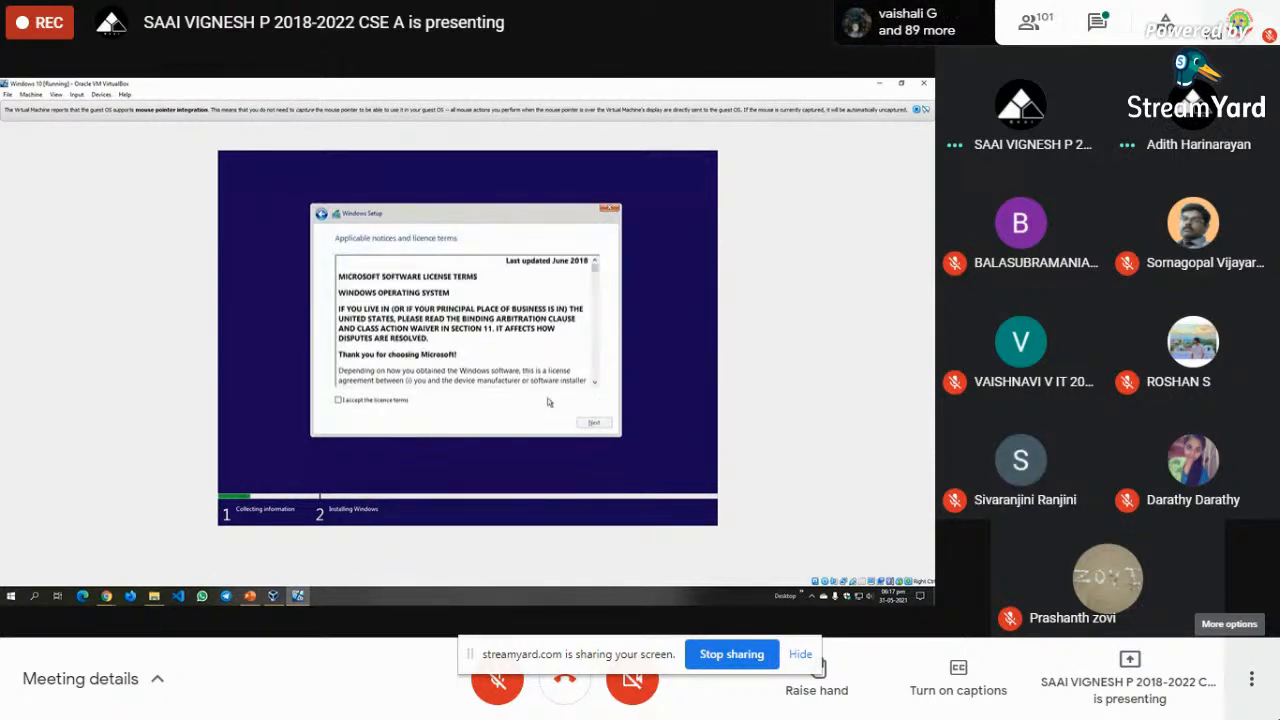
- Accept the licence terms and pick 'Custom: Install Windows only (advanced)'
left_click(375, 401)
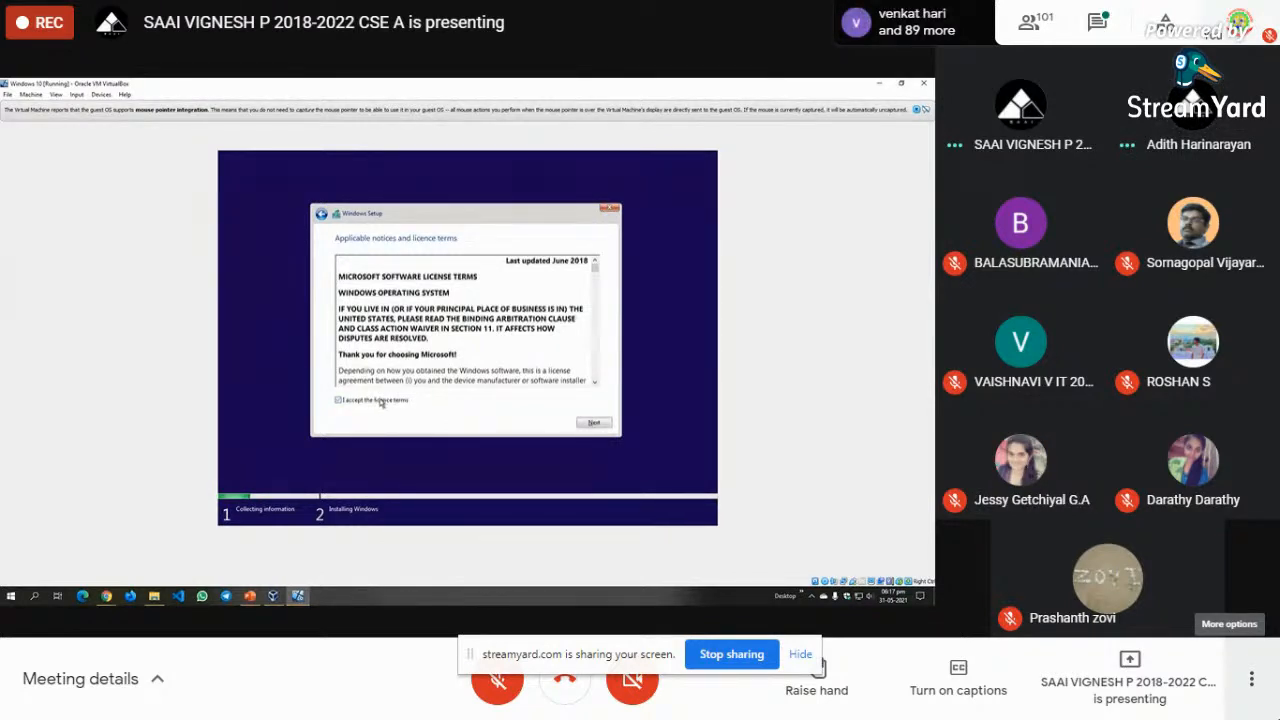
left_click(606, 423)
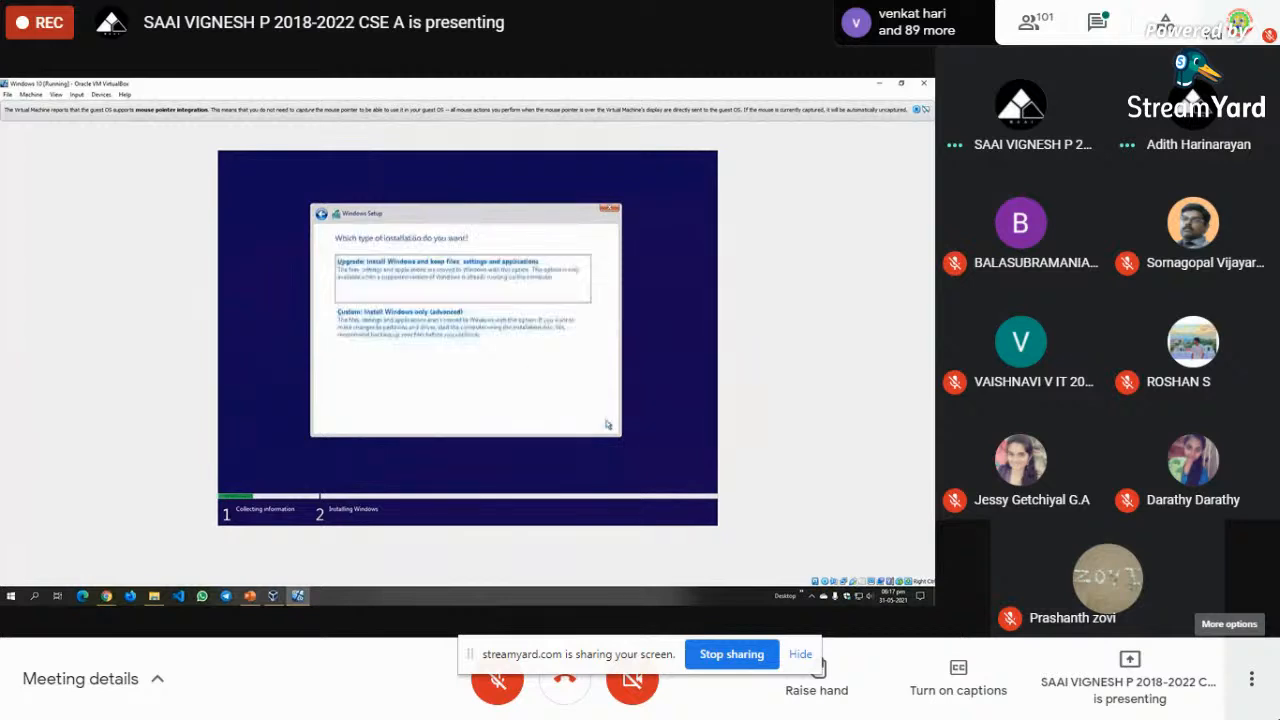
left_click(460, 338)
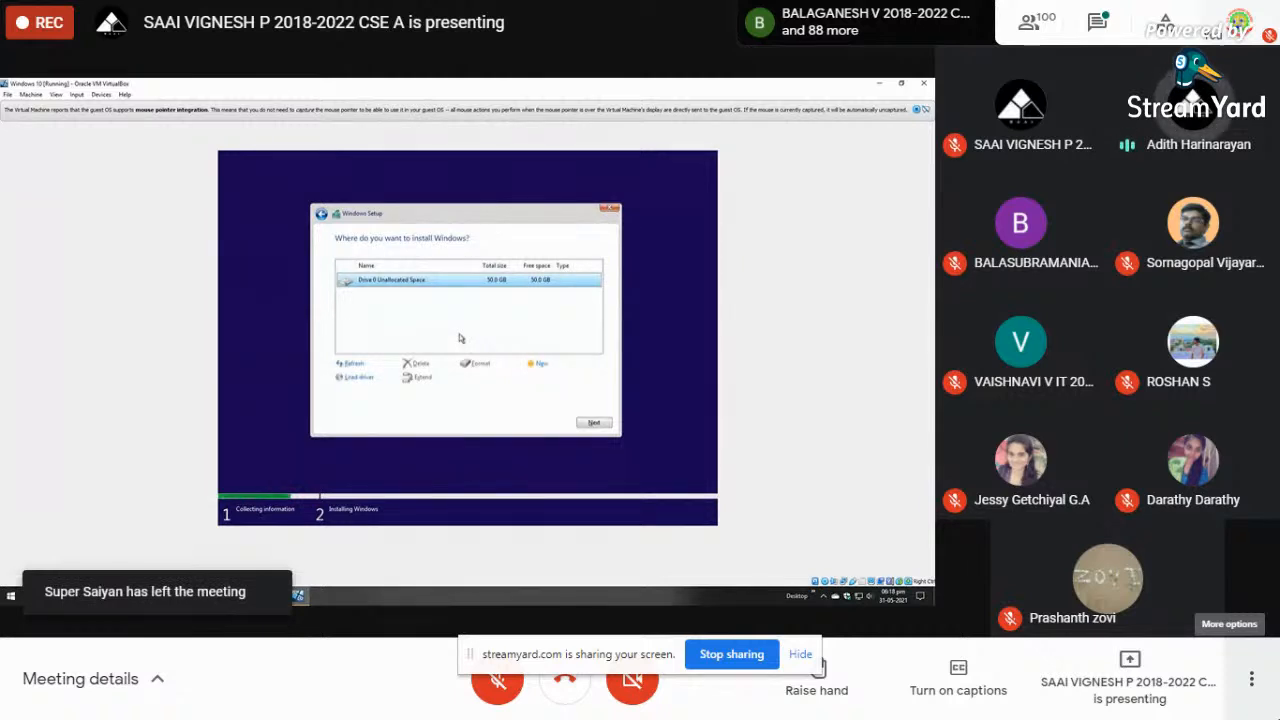
- Create a 51200 MB partition on Drive 0, confirming the extra system partitions
left_click(541, 365)
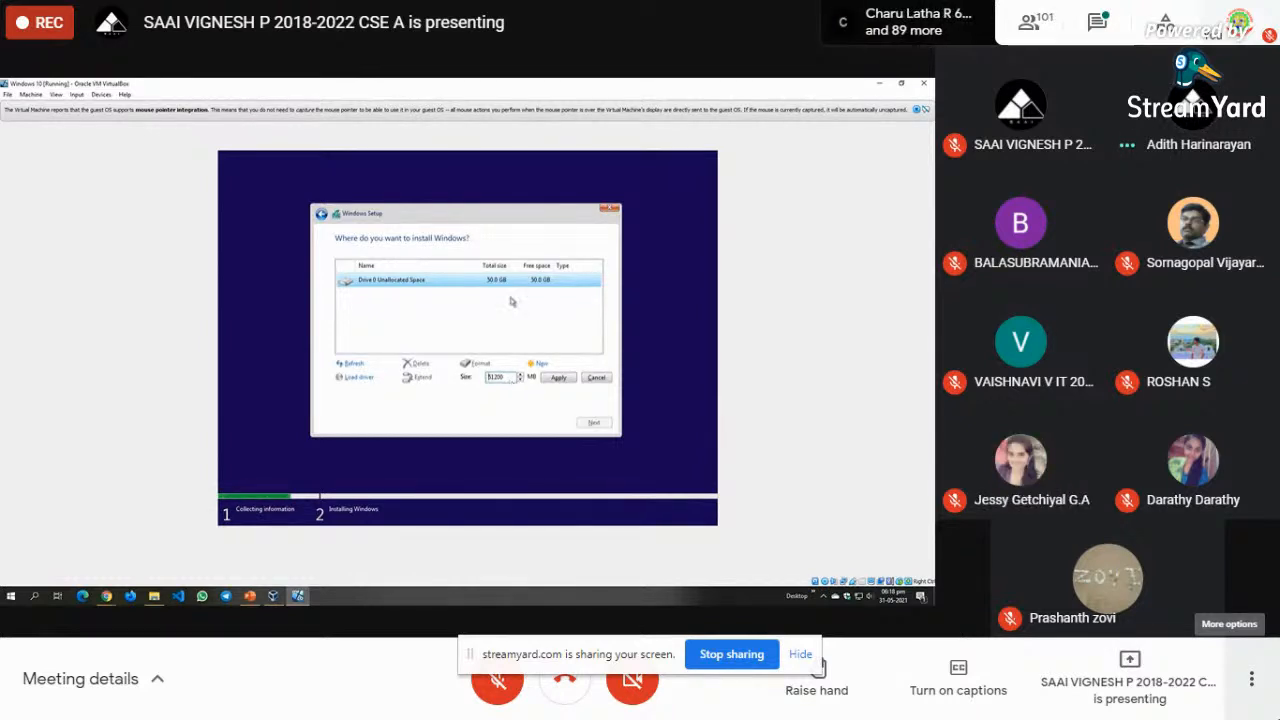
left_click(557, 380)
left_click(538, 380)
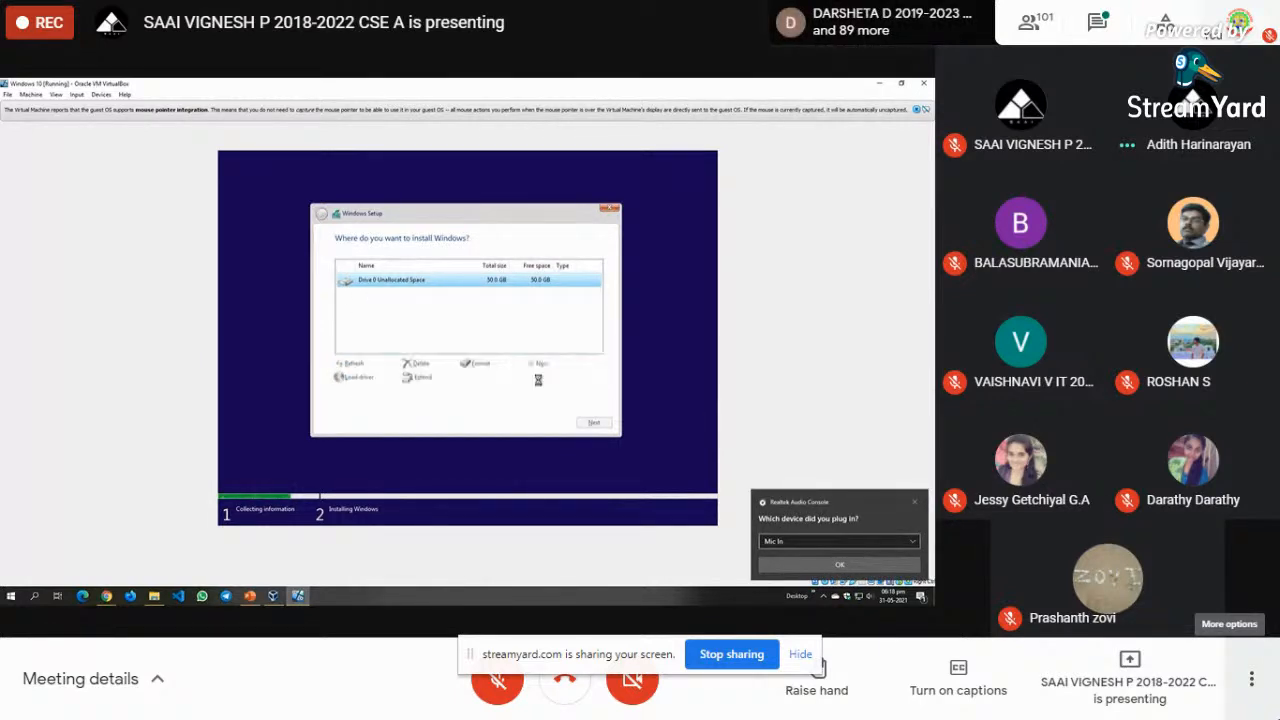
mouse_move(106, 596)
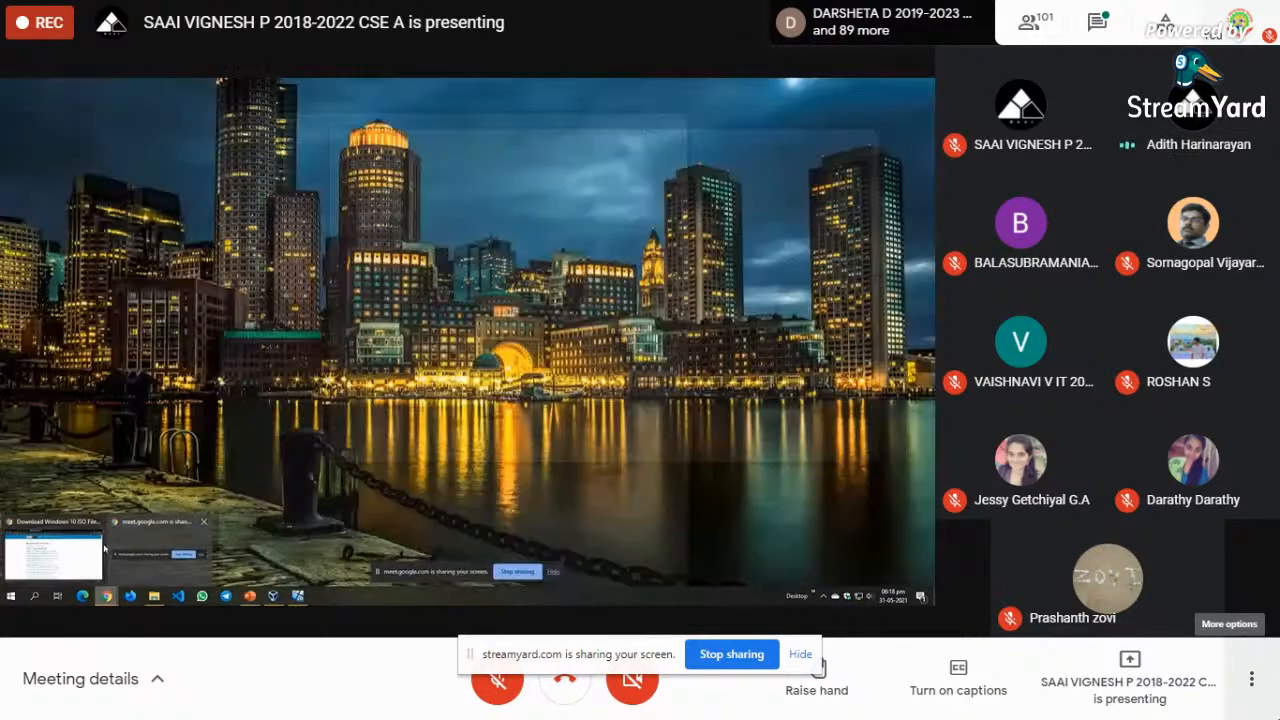
- Close the Realtek audio prompt, toggle the mic on and off again, and minimize Chrome to show the VM
left_click(104, 548)
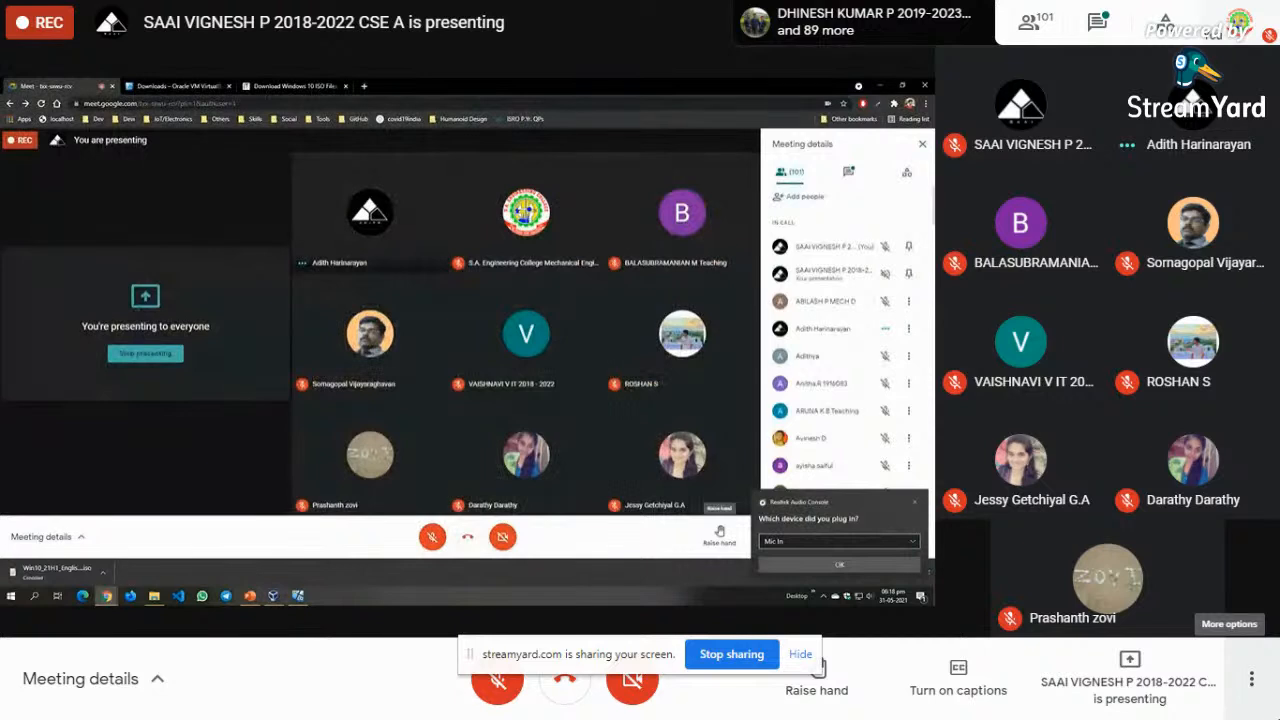
left_click(916, 506)
left_click(433, 537)
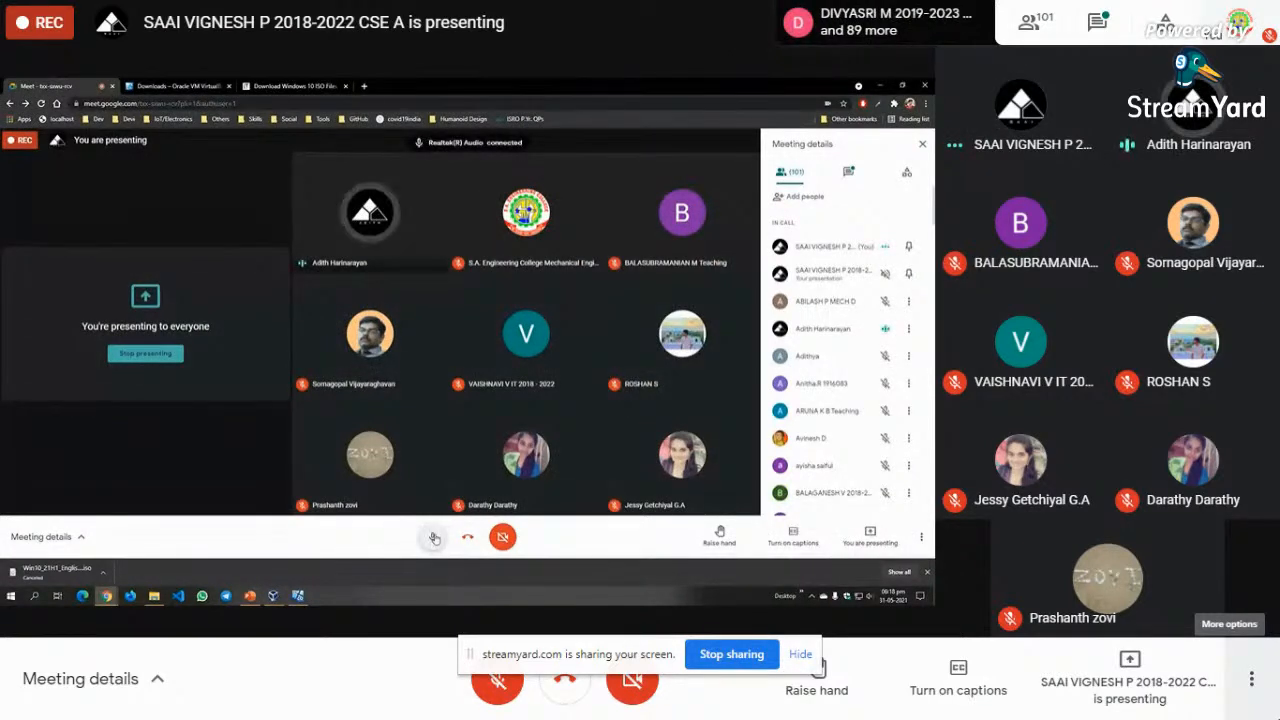
left_click(434, 537)
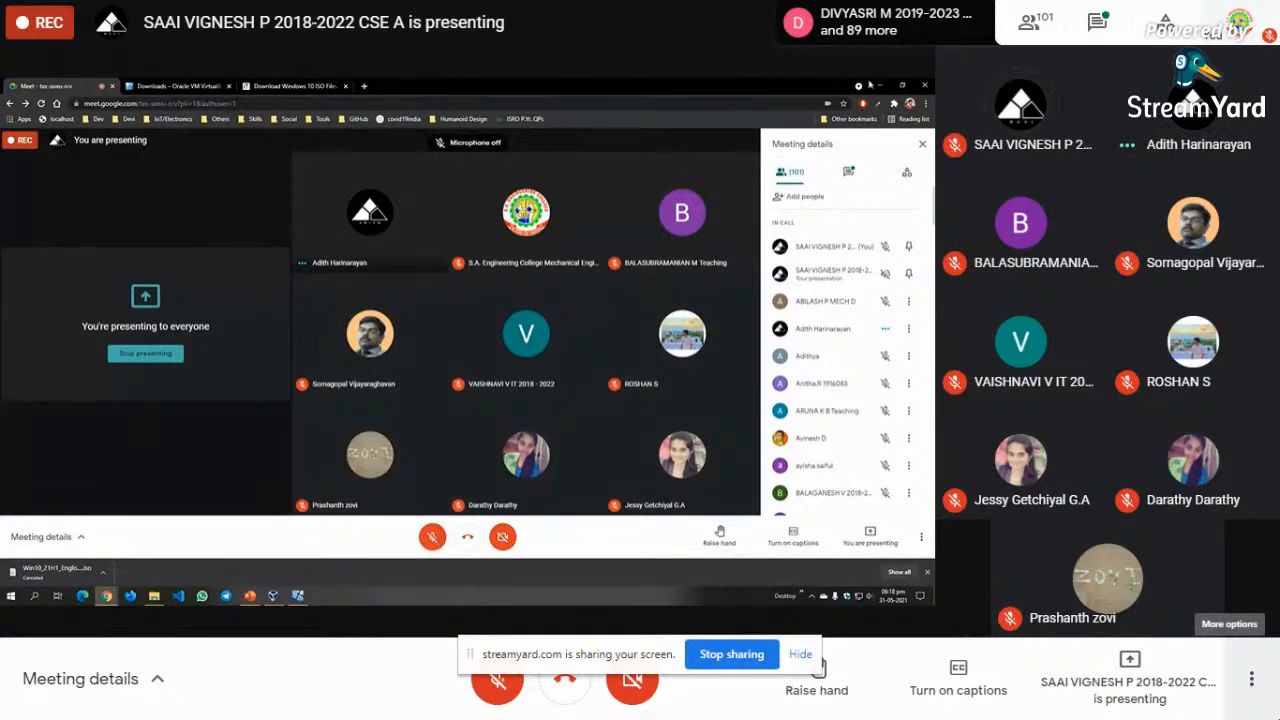
left_click(880, 86)
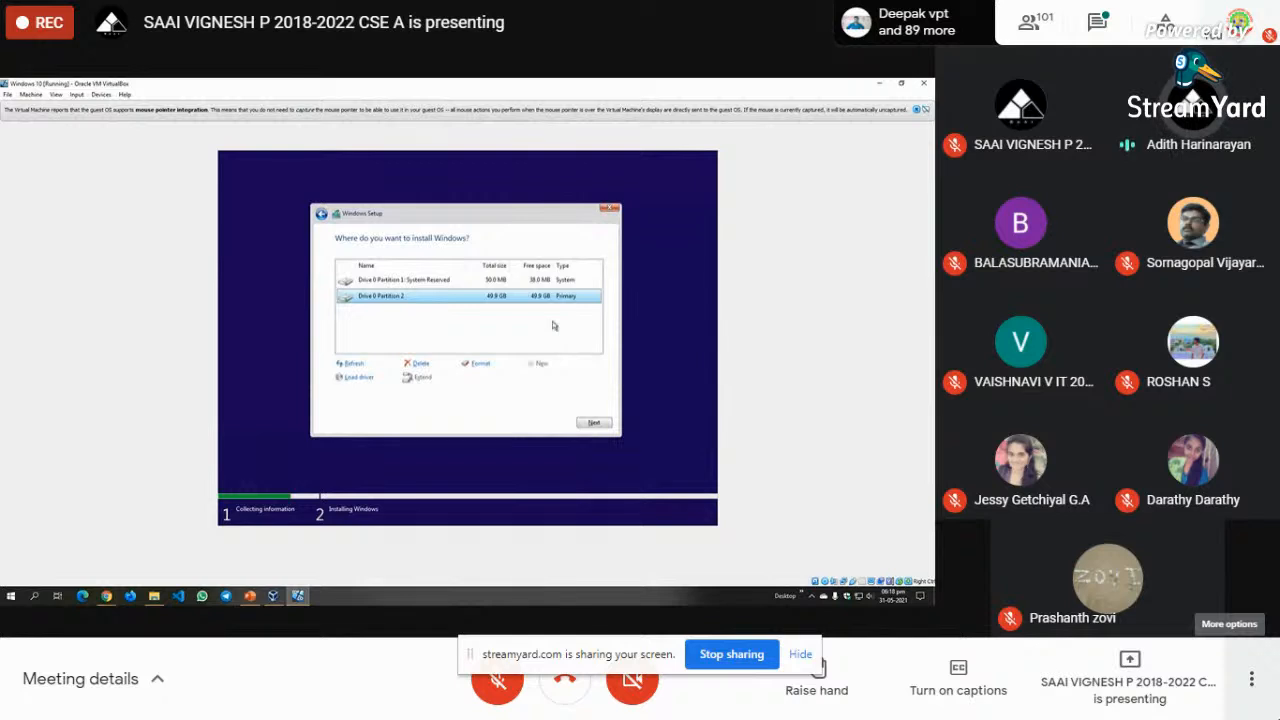
- Install Windows onto Drive 0 Partition 2, then briefly open and close the desktop file list
left_click(593, 424)
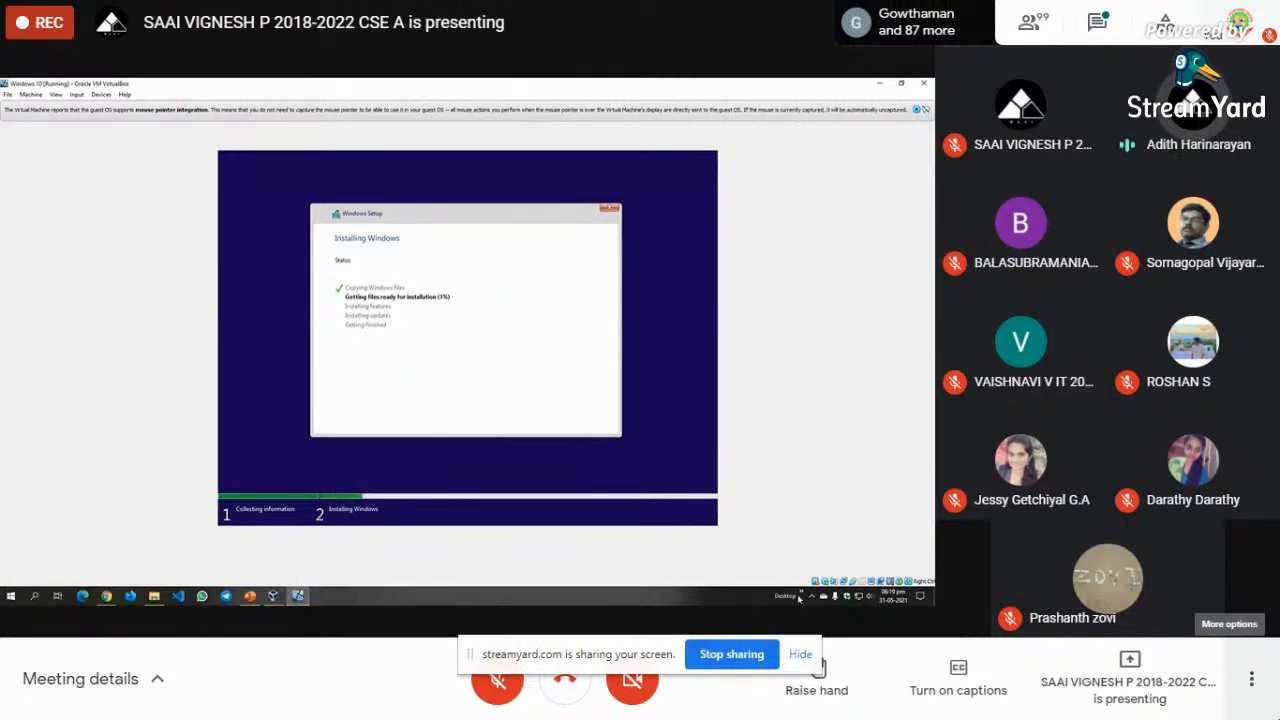
left_click(800, 596)
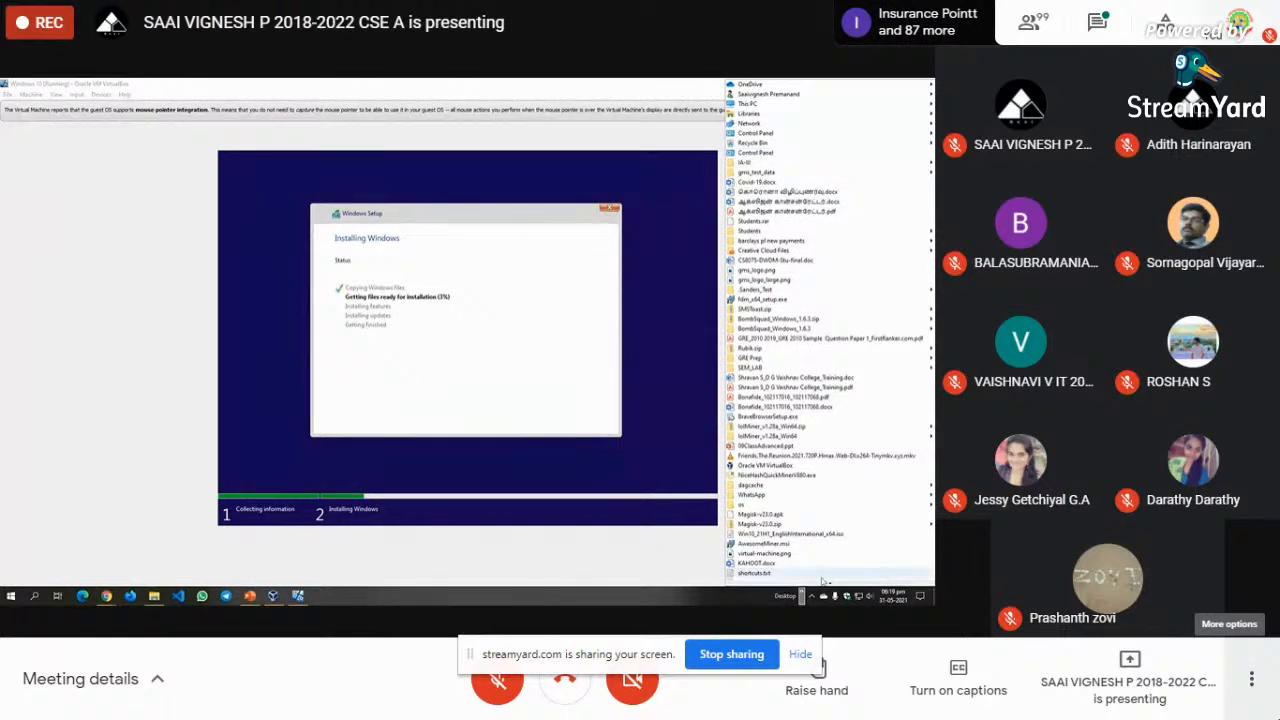
left_click(664, 603)
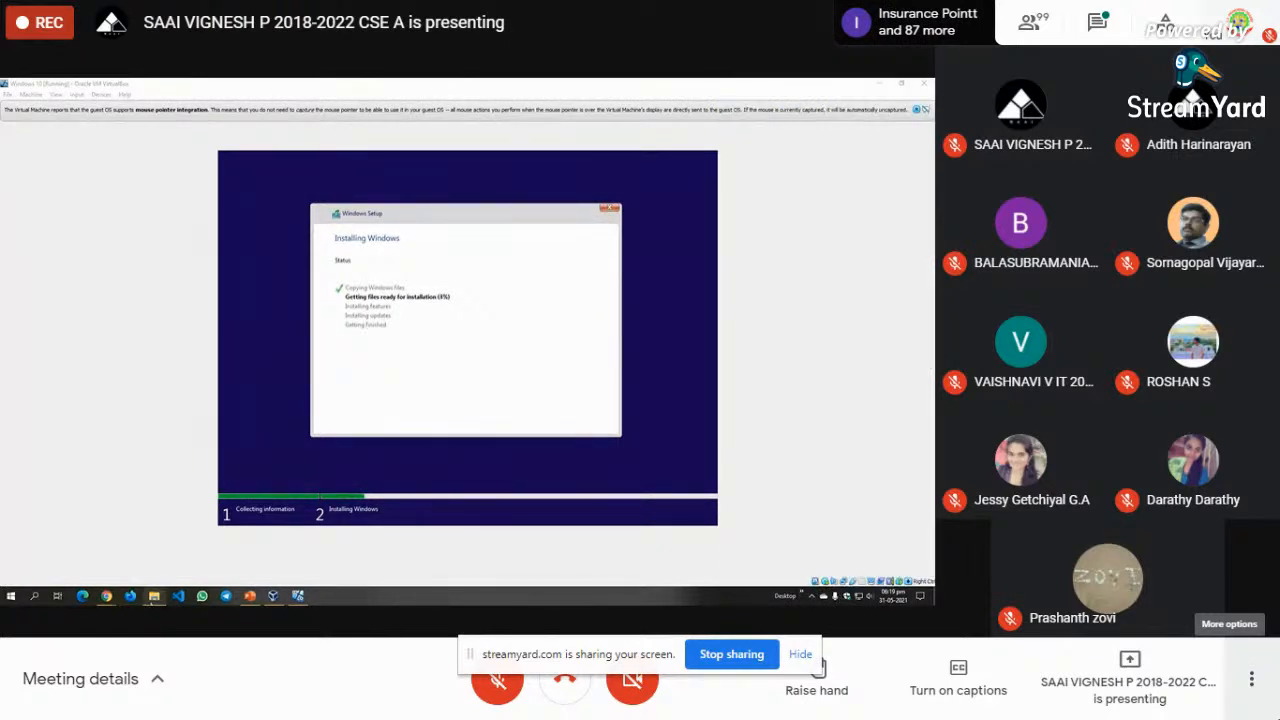
- In File Explorer, go to Desktop > facts and open windows.pptx
left_click(154, 596)
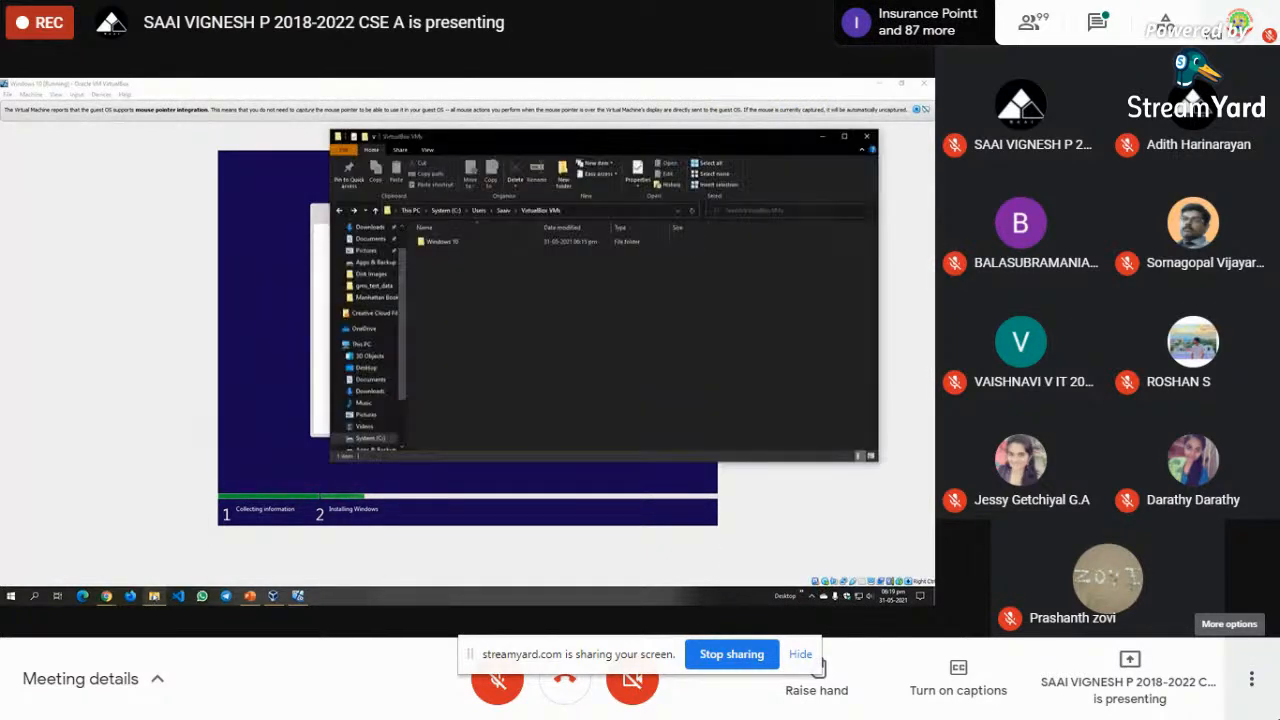
scroll(378, 262, "up", 2)
left_click(370, 248)
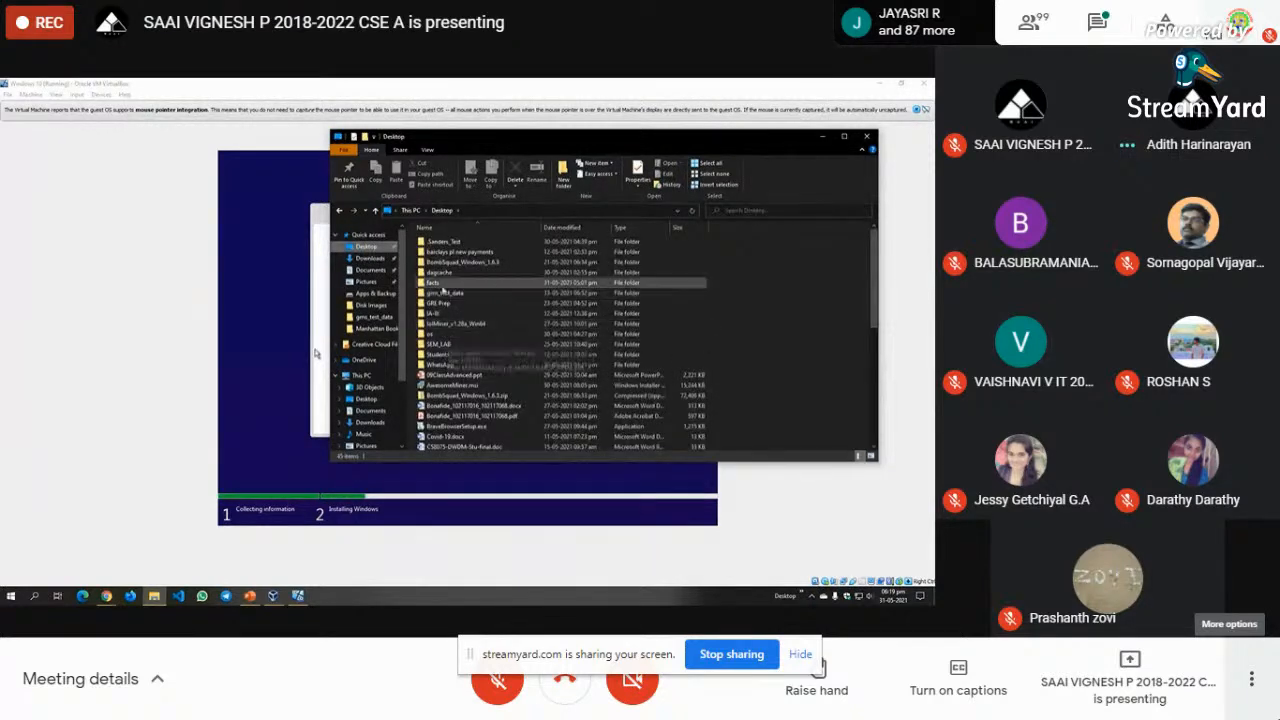
double_click(442, 285)
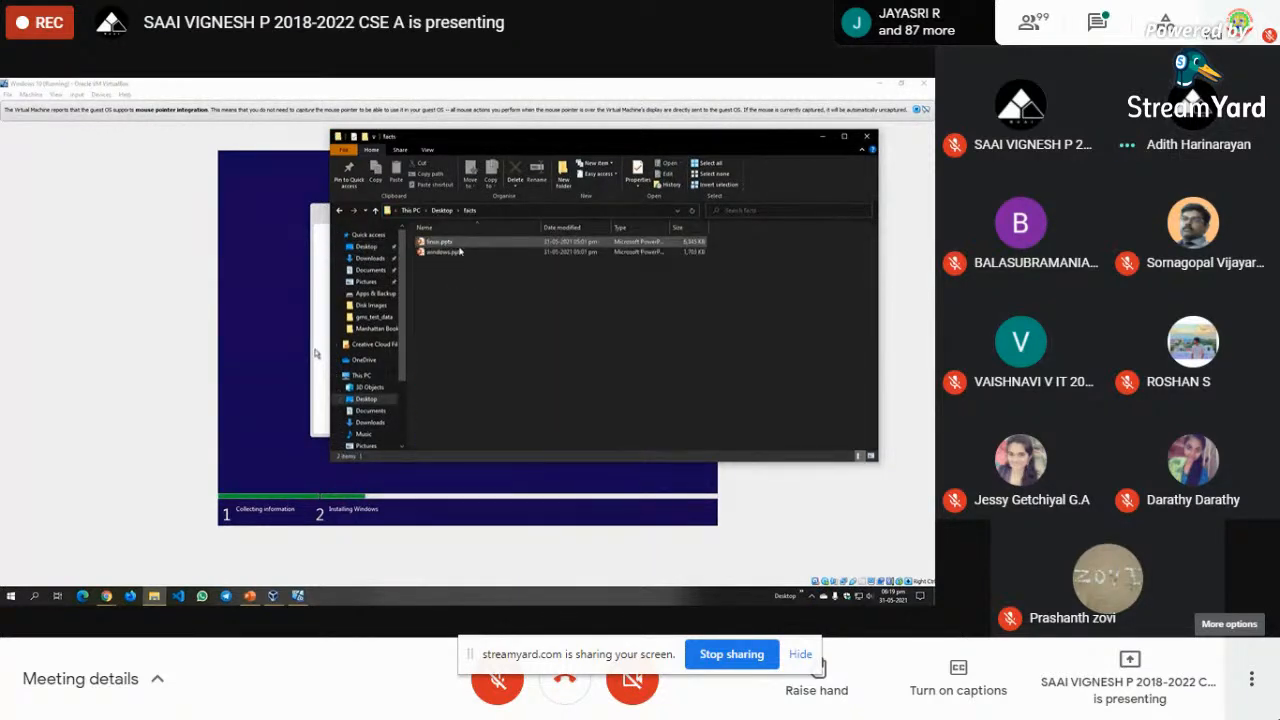
left_click(460, 252)
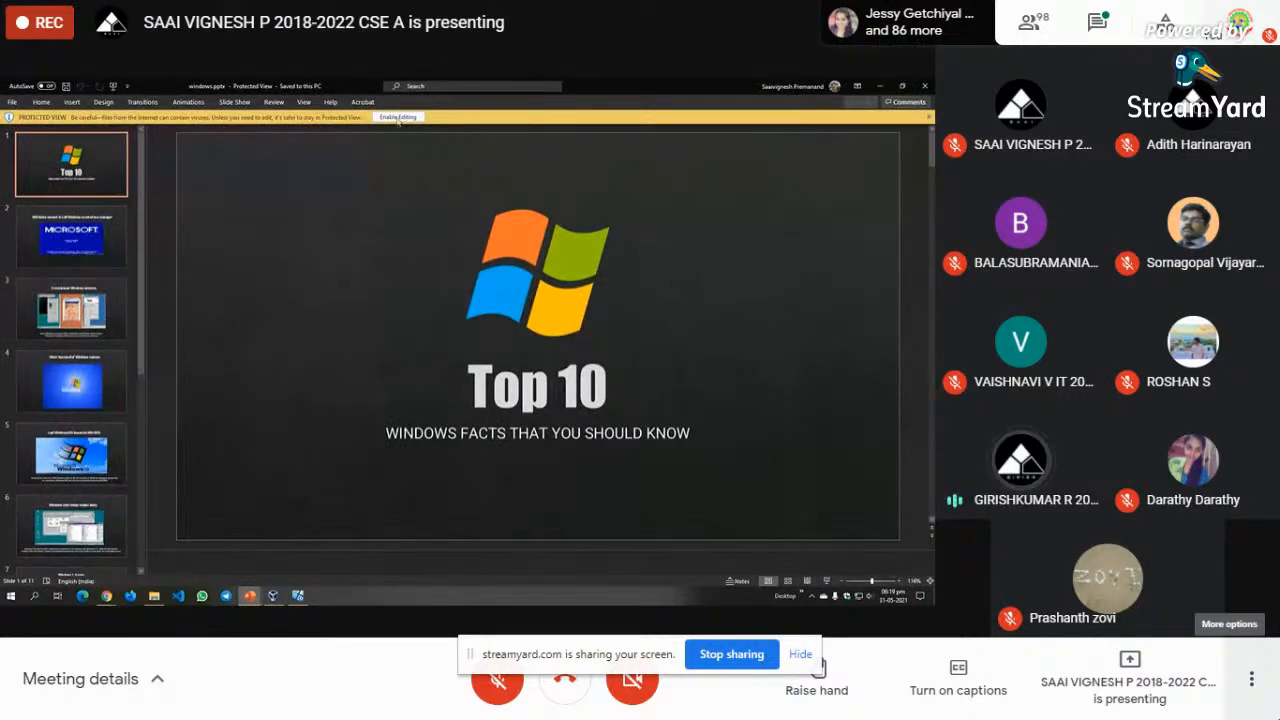
- Enable editing on windows.pptx and start the slideshow from the first slide with F5
left_click(398, 118)
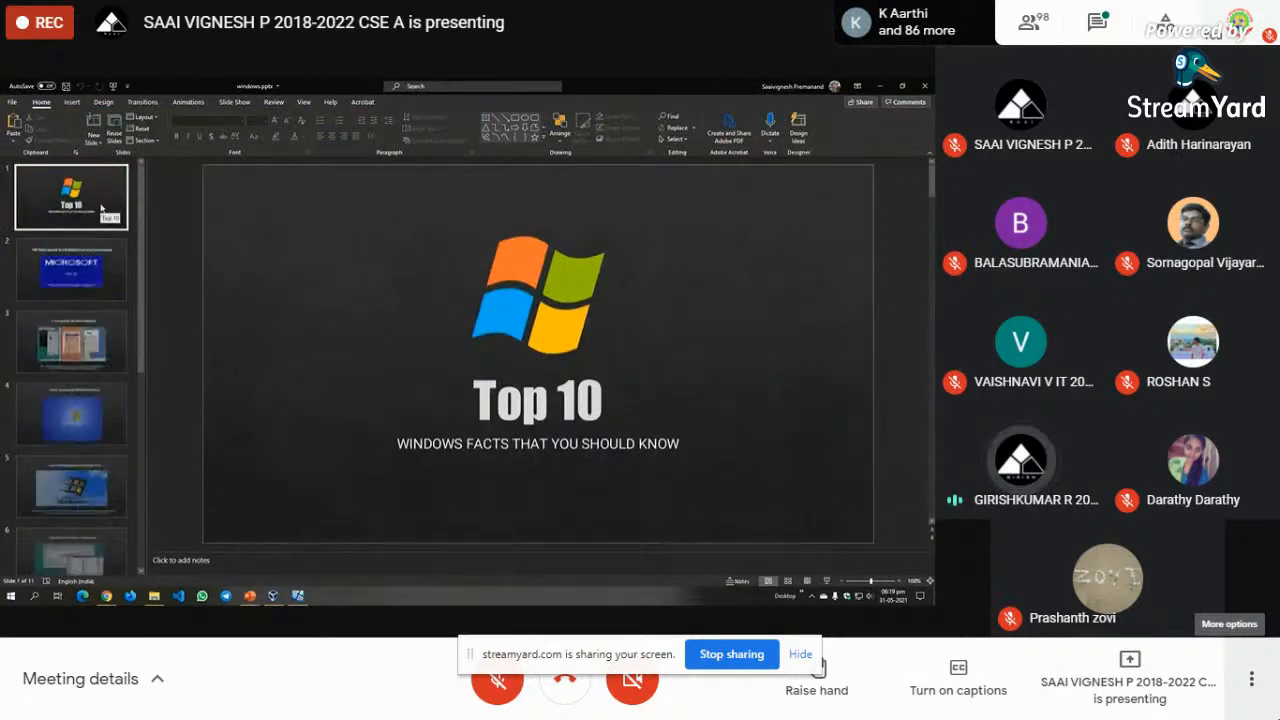
key("F5")
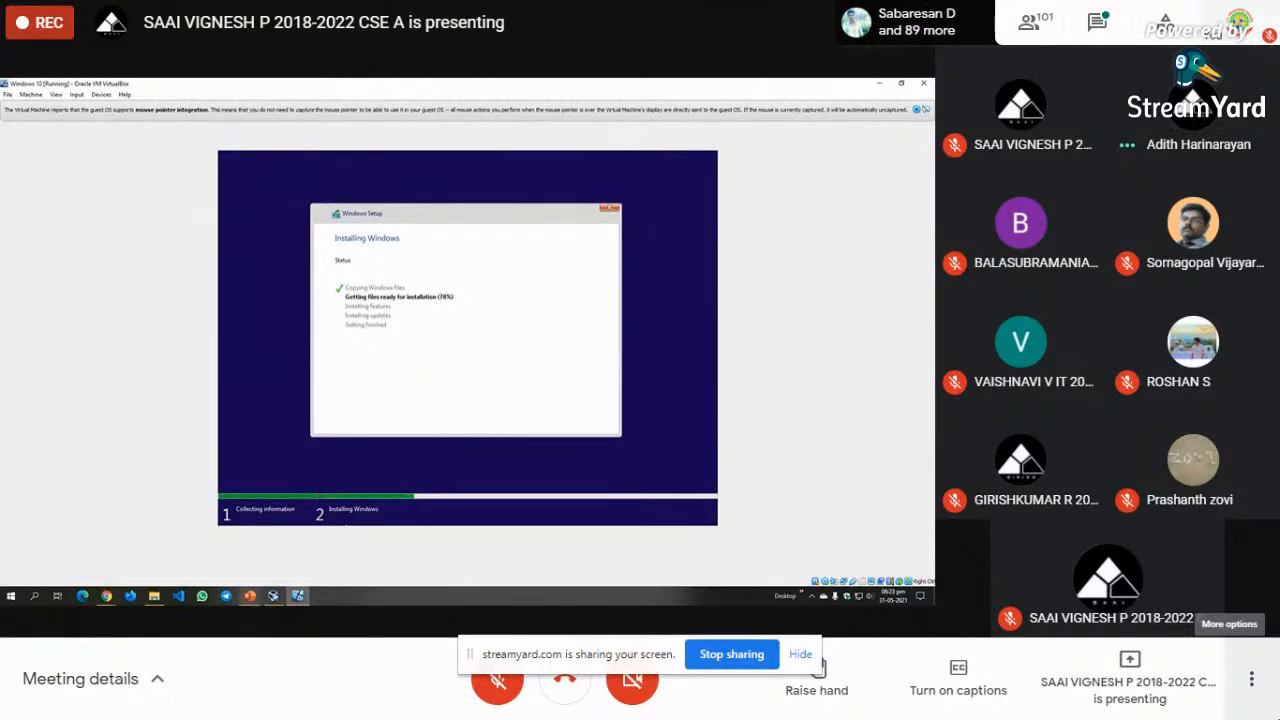
- Minimise the VirtualBox VM window so the PowerPoint slideshow behind it is visible
mouse_move(298, 598)
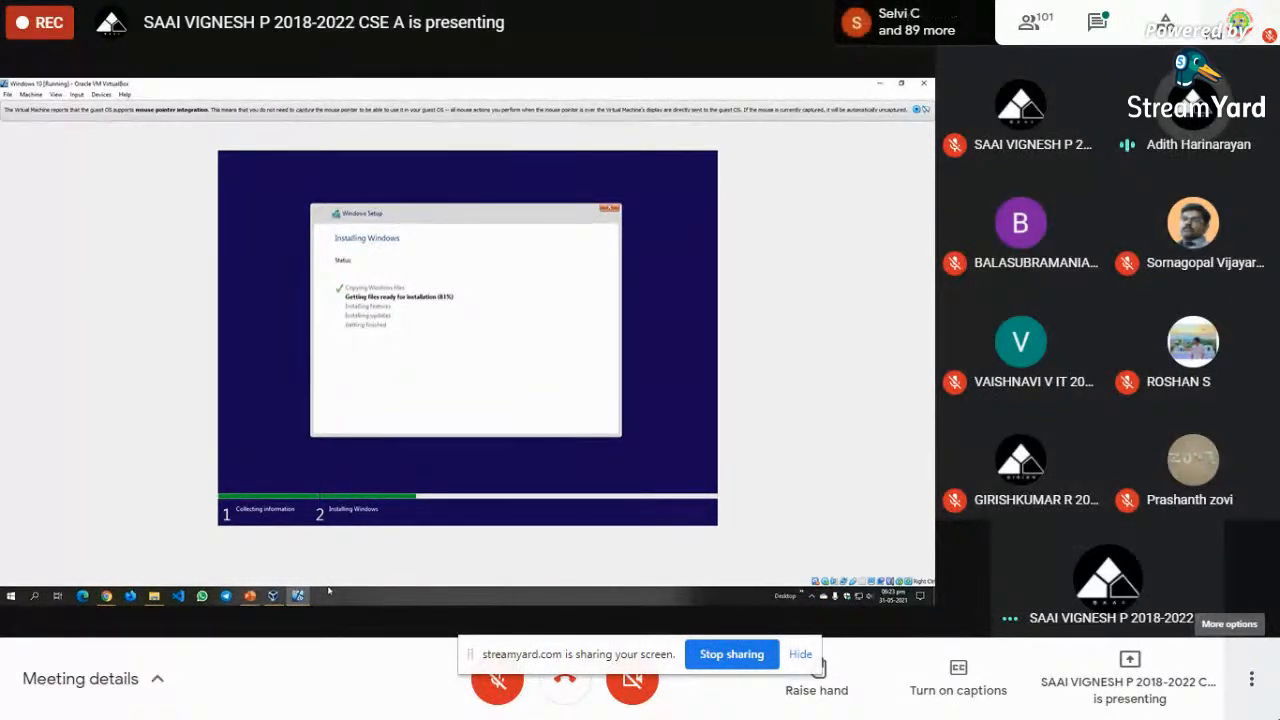
left_click(878, 88)
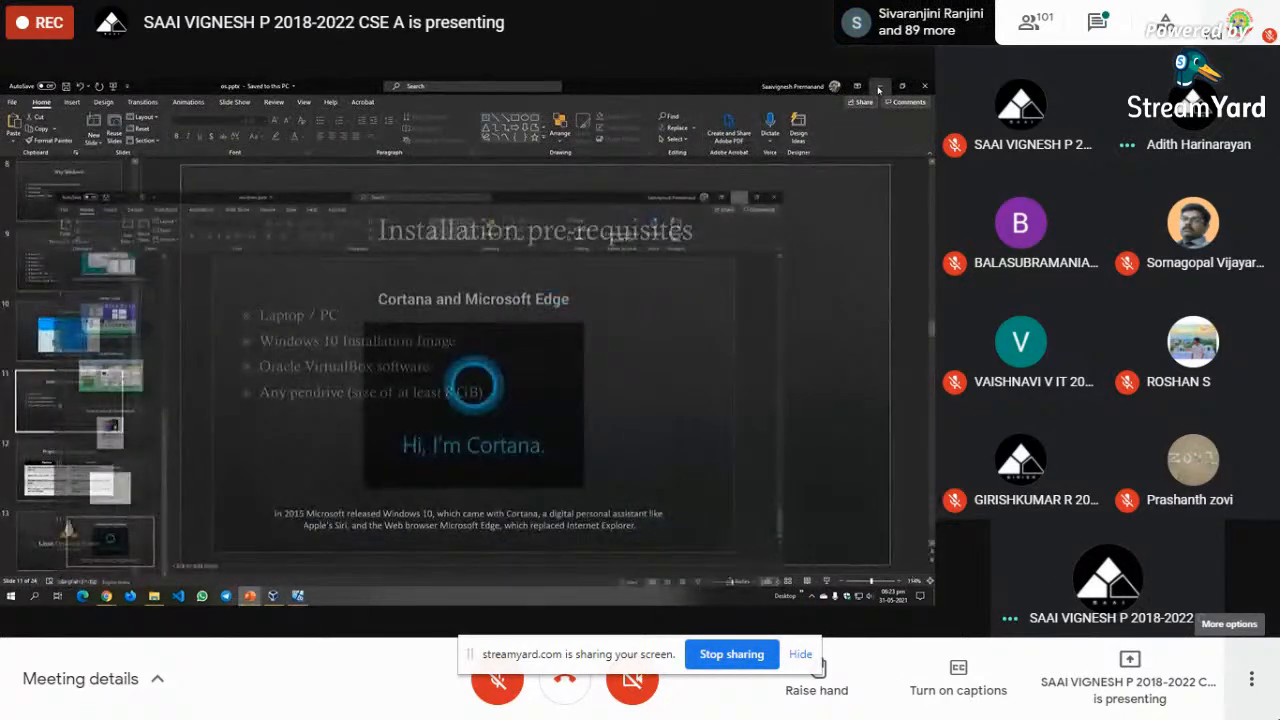
- Minimise the PowerPoint slideshow and VirtualBox Manager, leaving the Windows 10 VM's language screen visible
left_click(878, 88)
left_click(643, 137)
left_click(630, 121)
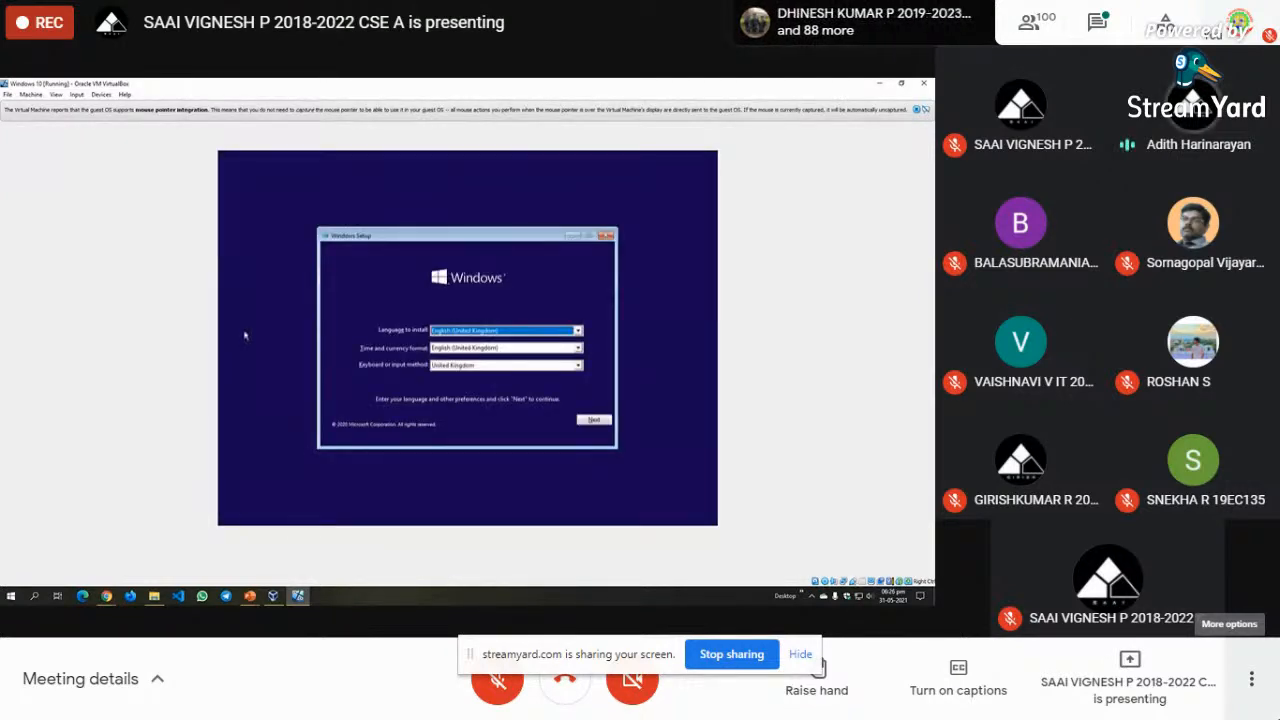
left_click(4, 597)
left_click(4, 597)
left_click(4, 597)
left_click(4, 597)
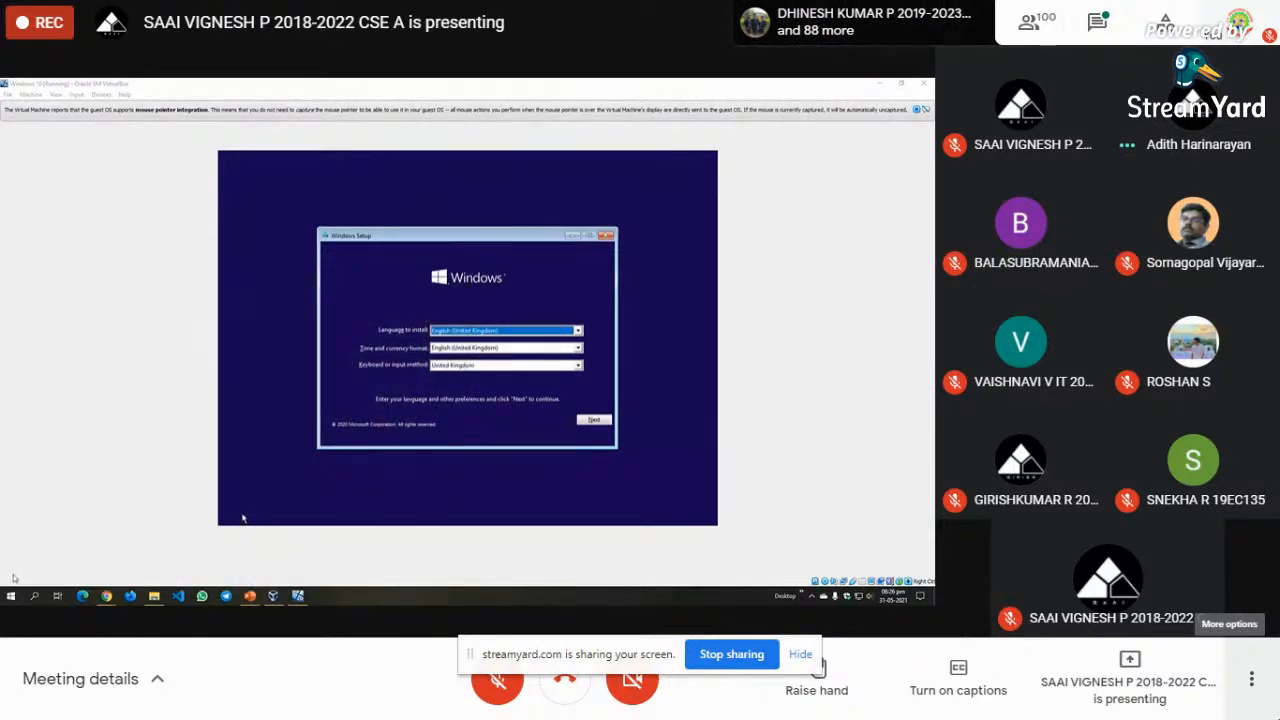
key("super+x")
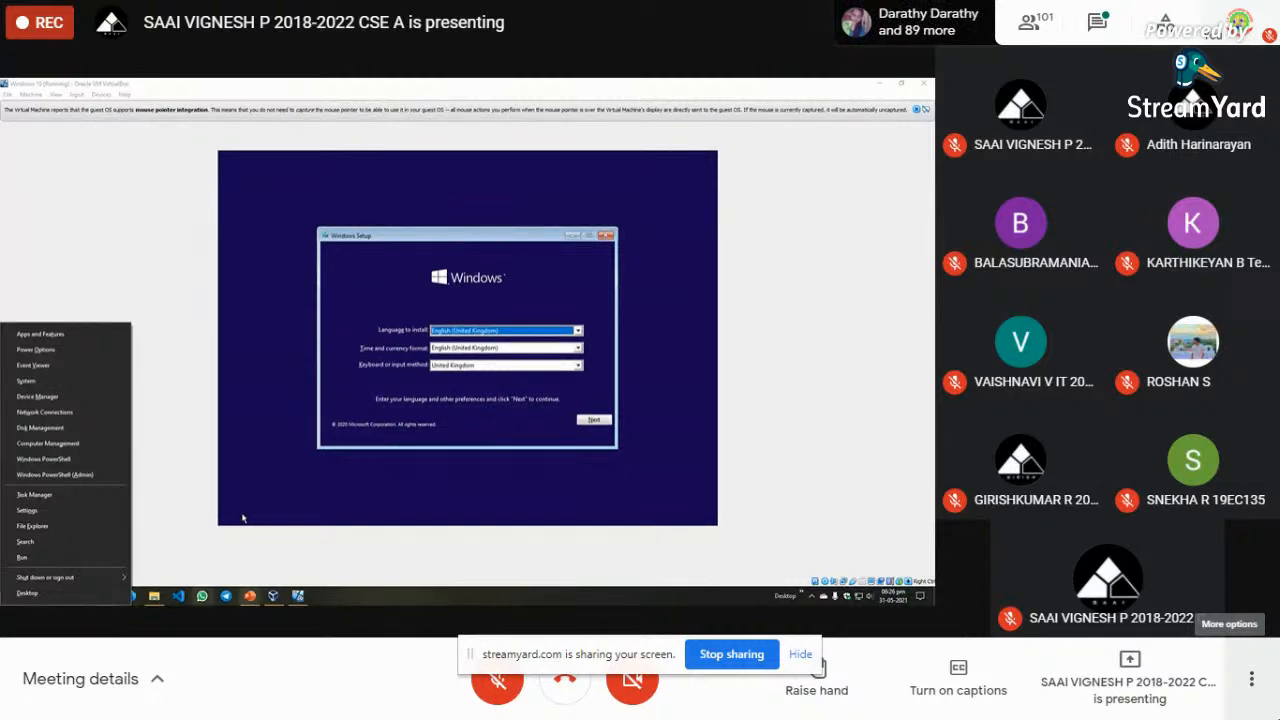
left_click(366, 603)
key("super+r")
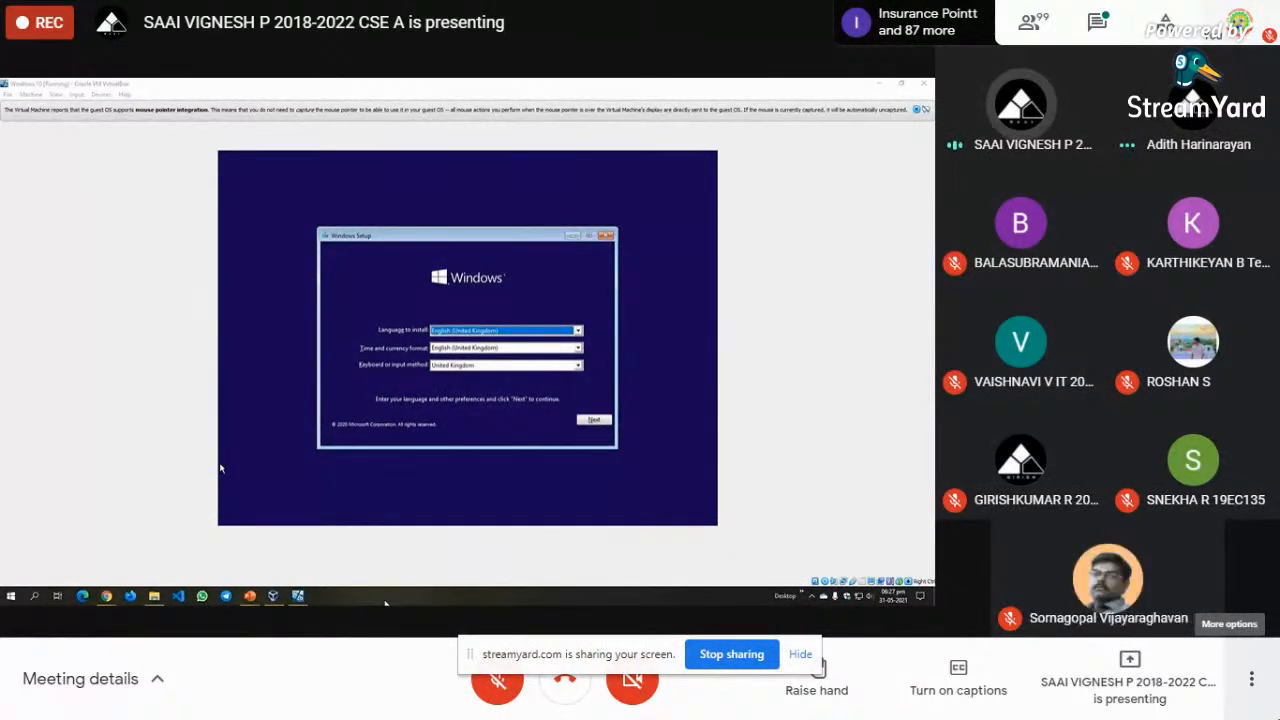
key("super+r")
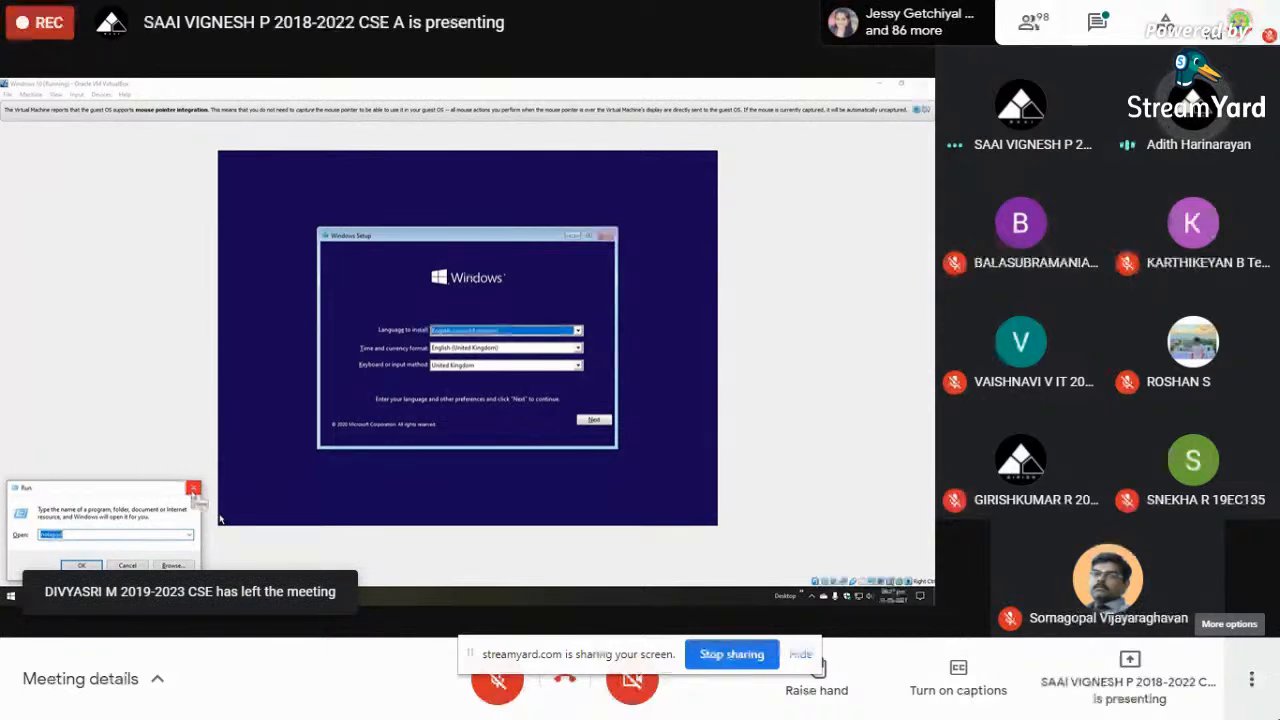
left_click(193, 489)
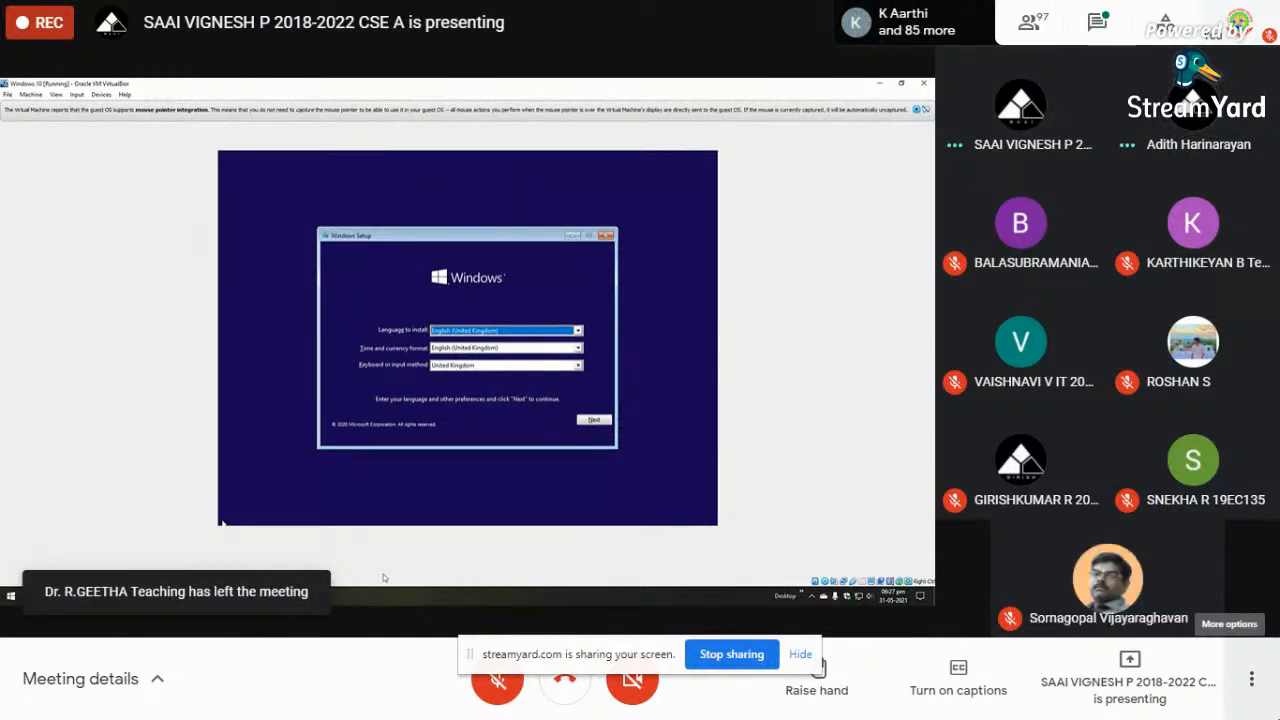
- Bring the Google Meet window with its 96-person participant list in front of VirtualBox
left_click(246, 596)
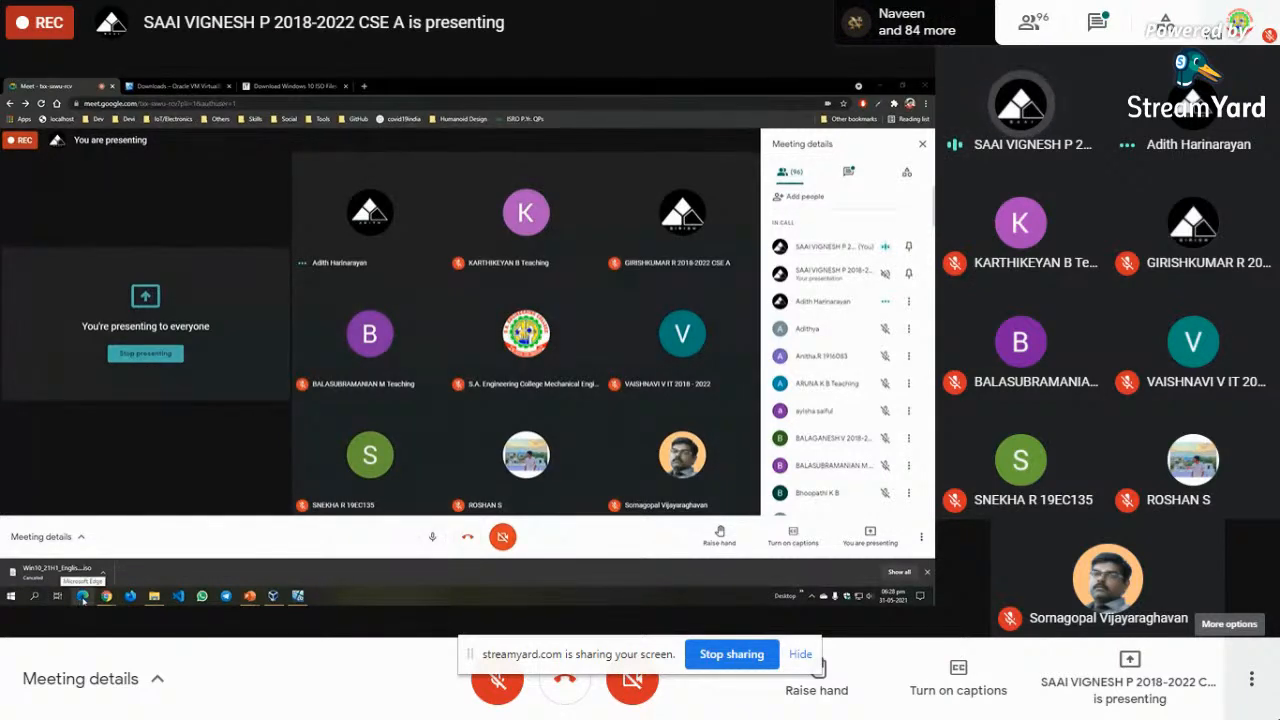
- Launch a new Microsoft Edge window from the taskbar, showing the Microsoft start page
mouse_move(155, 597)
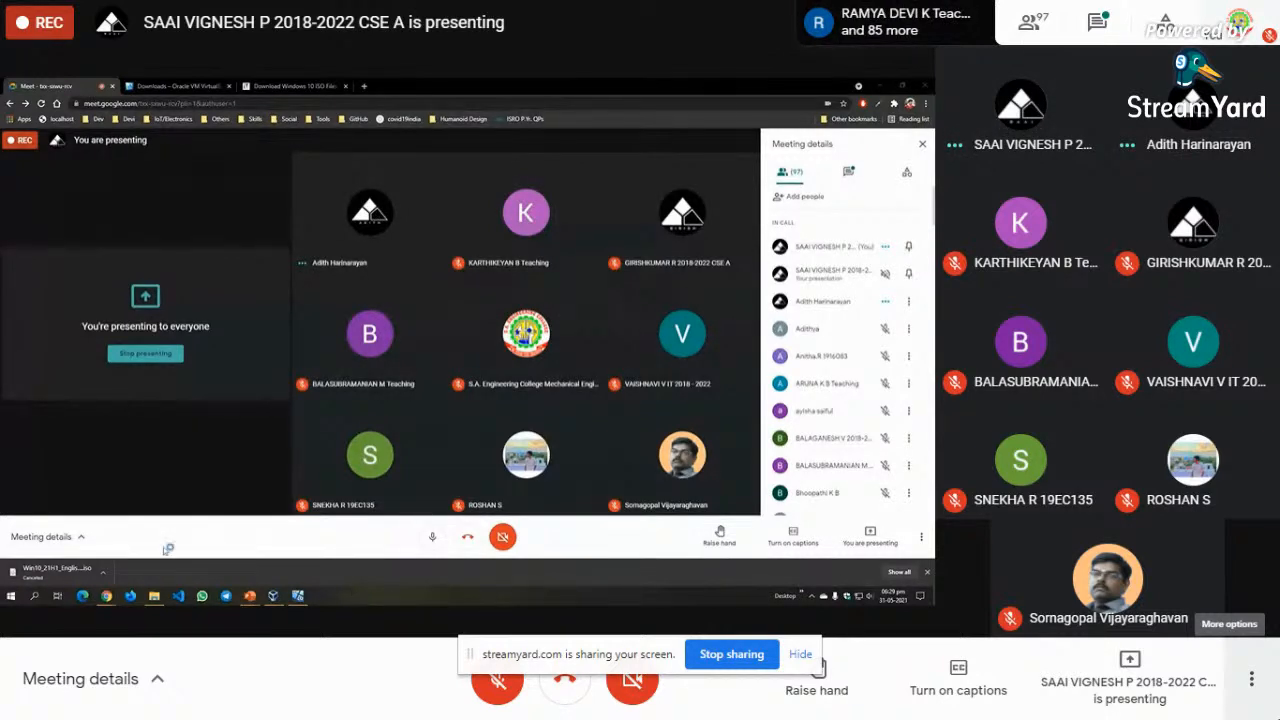
left_click(88, 597)
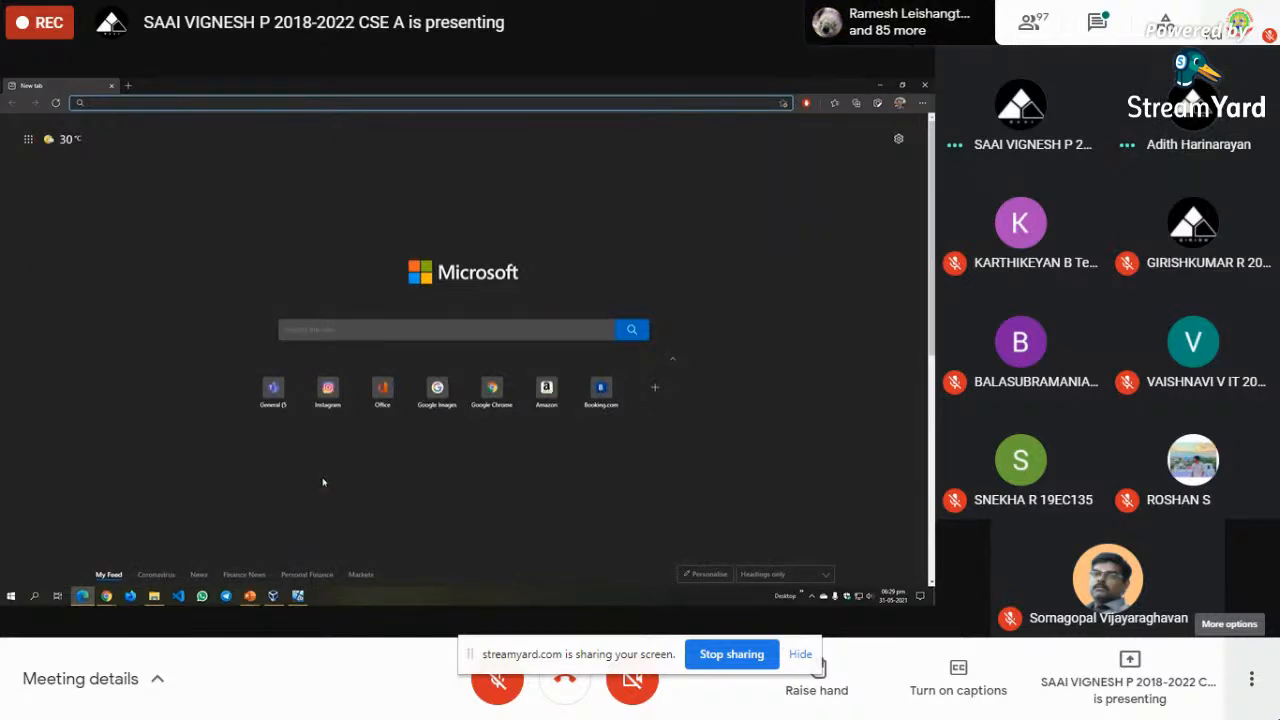
- Check the facts folder, minimise it and Edge, and return to the VirtualBox VM
key("alt+Tab")
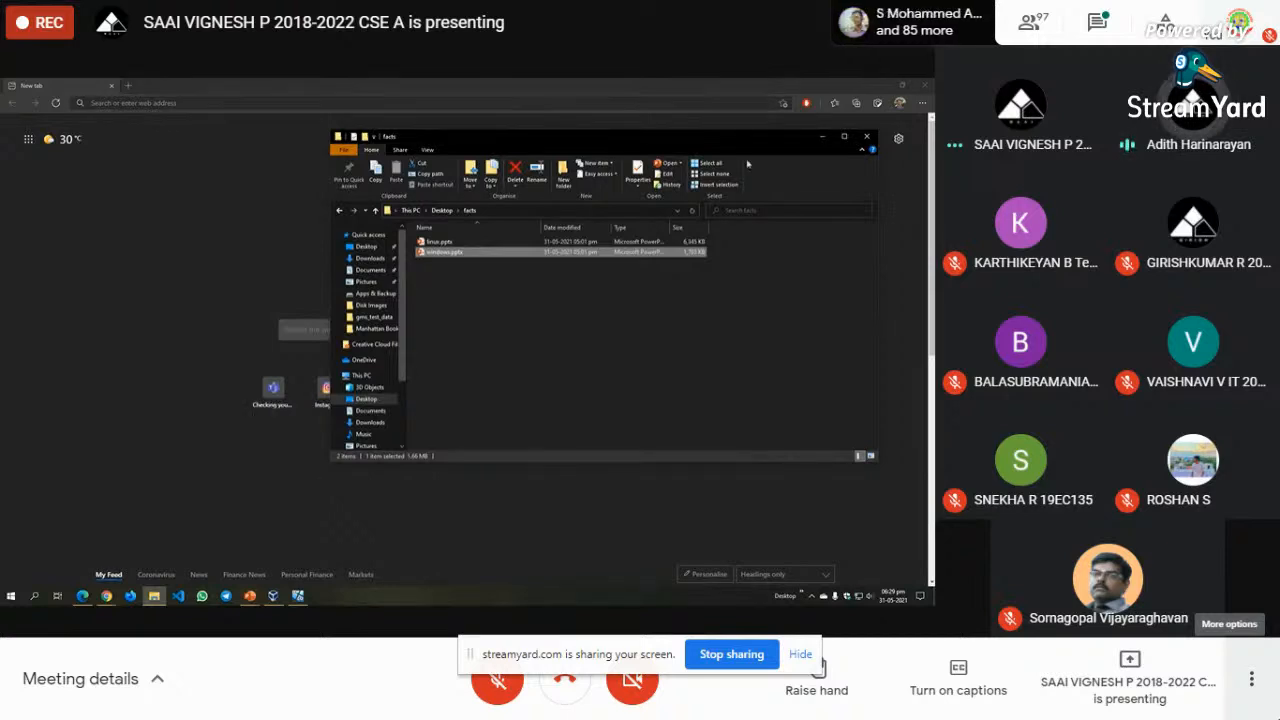
left_click(823, 137)
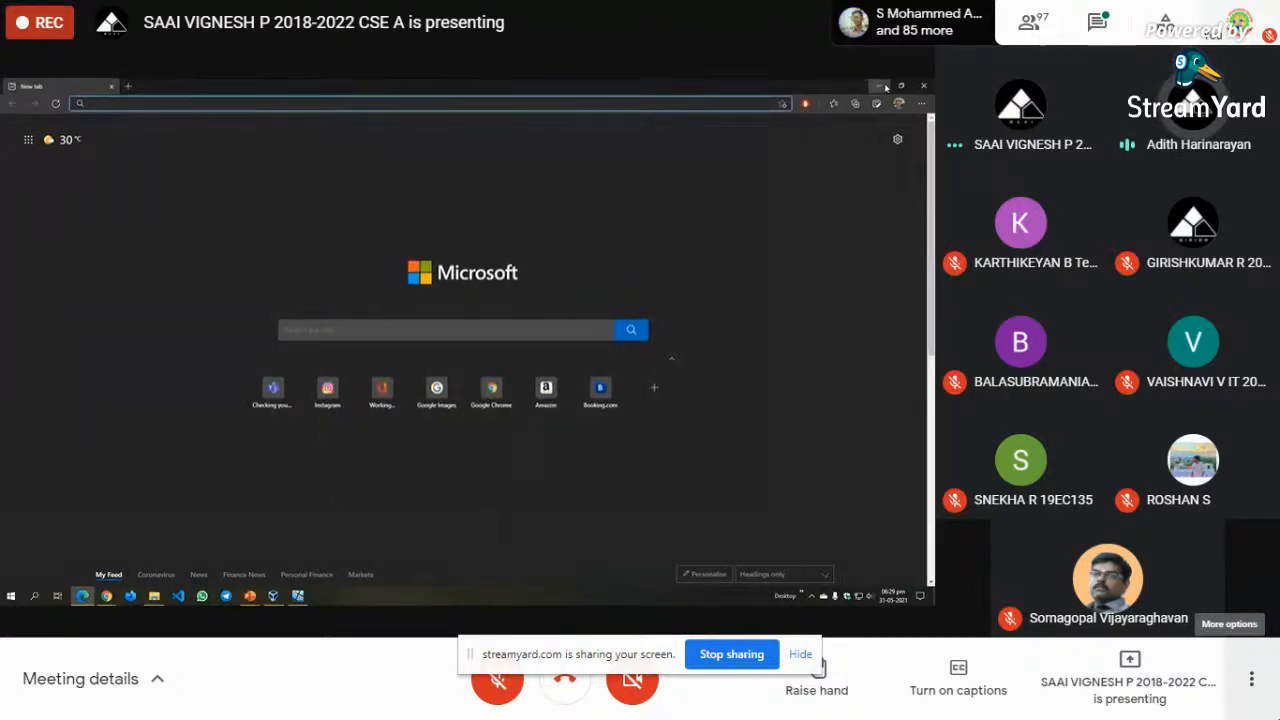
left_click(881, 86)
left_click(298, 596)
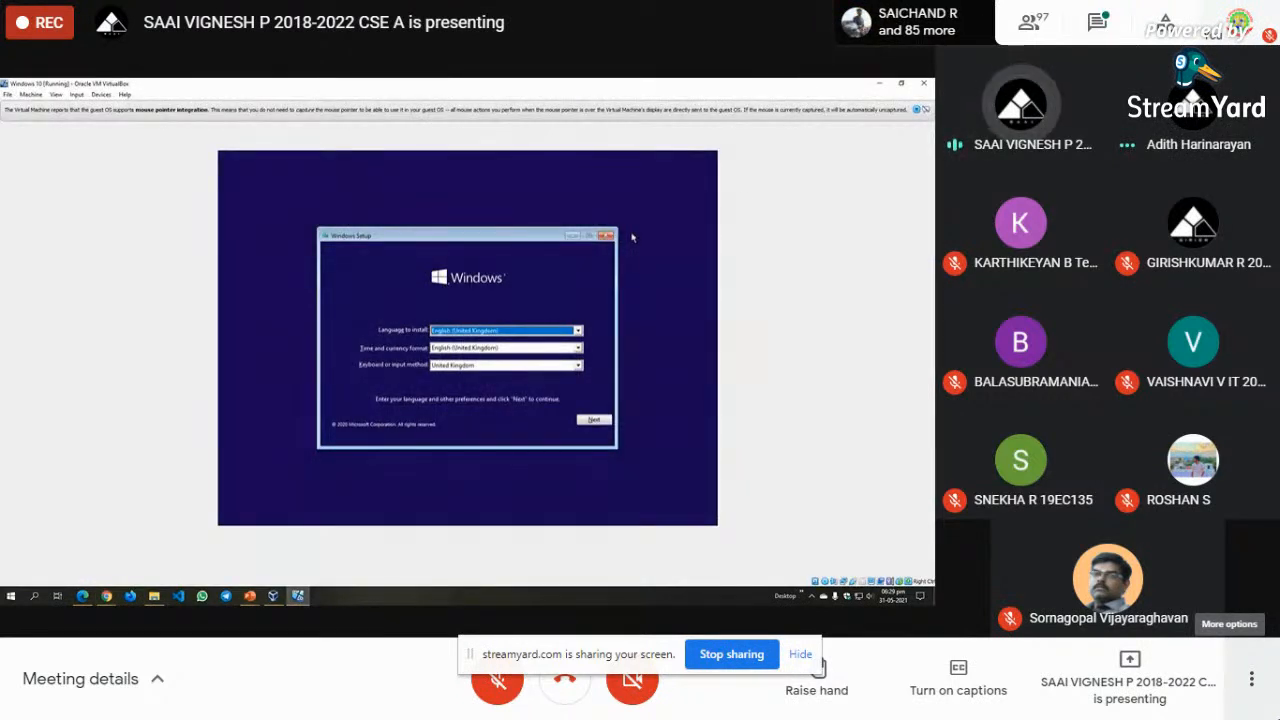
- Dismiss the mouse-integration notice and open the Devices > Optical Drives submenu
left_click(916, 110)
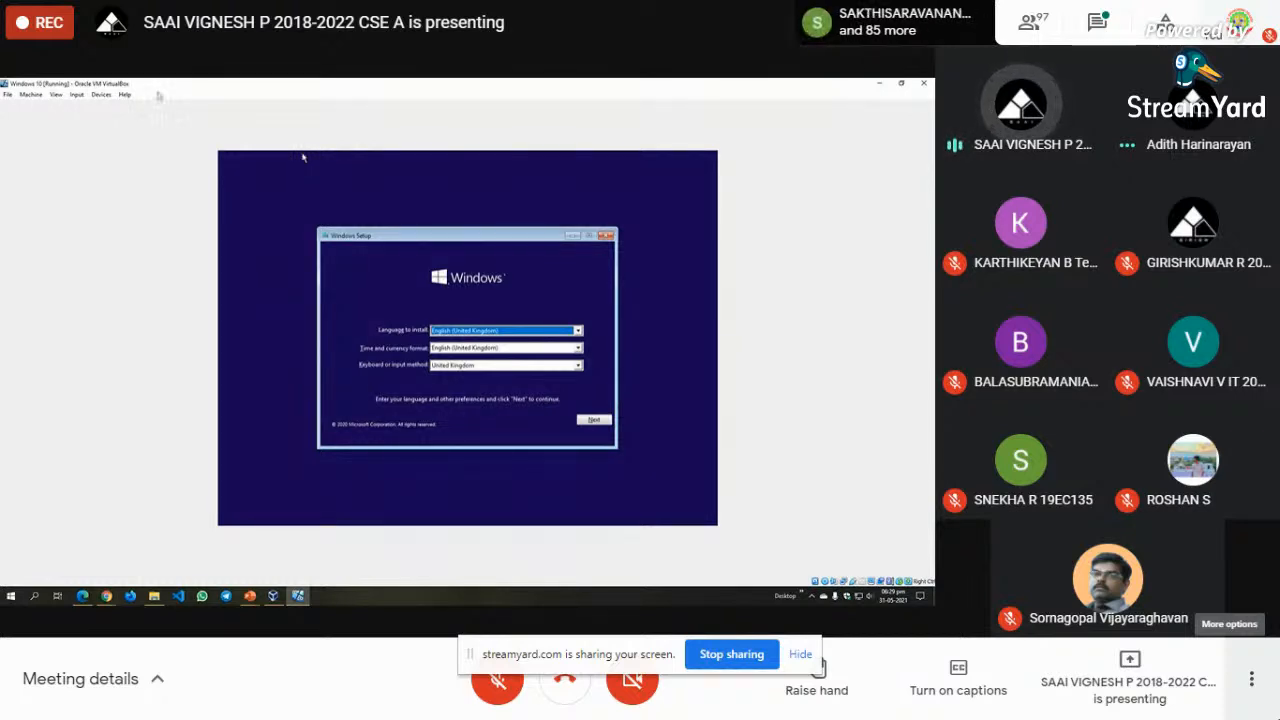
left_click(102, 95)
mouse_move(116, 105)
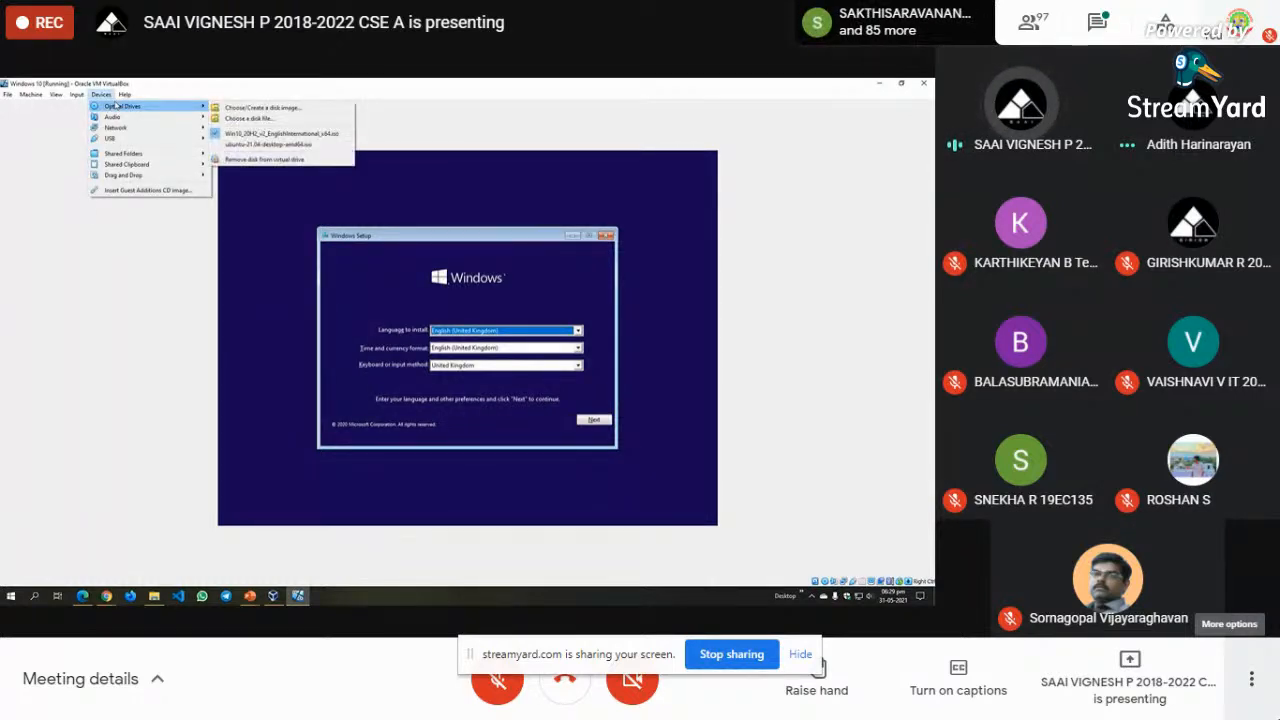
left_click(133, 96)
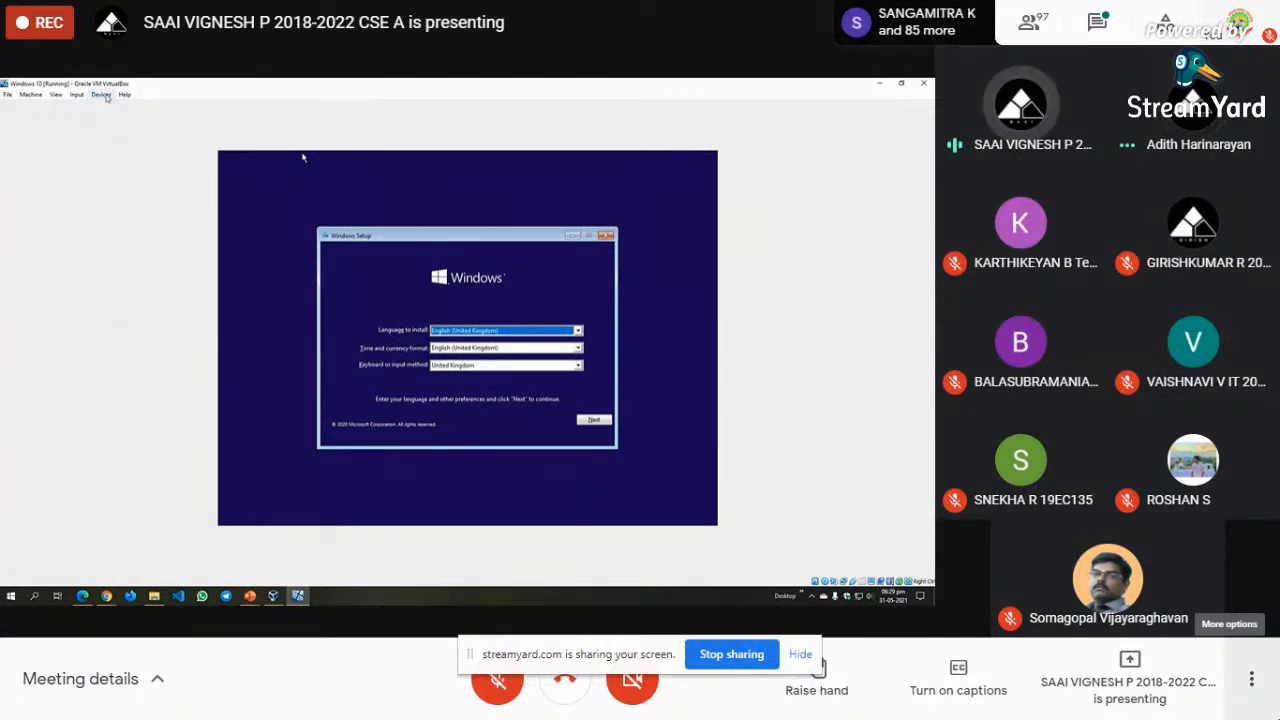
left_click(102, 95)
mouse_move(112, 107)
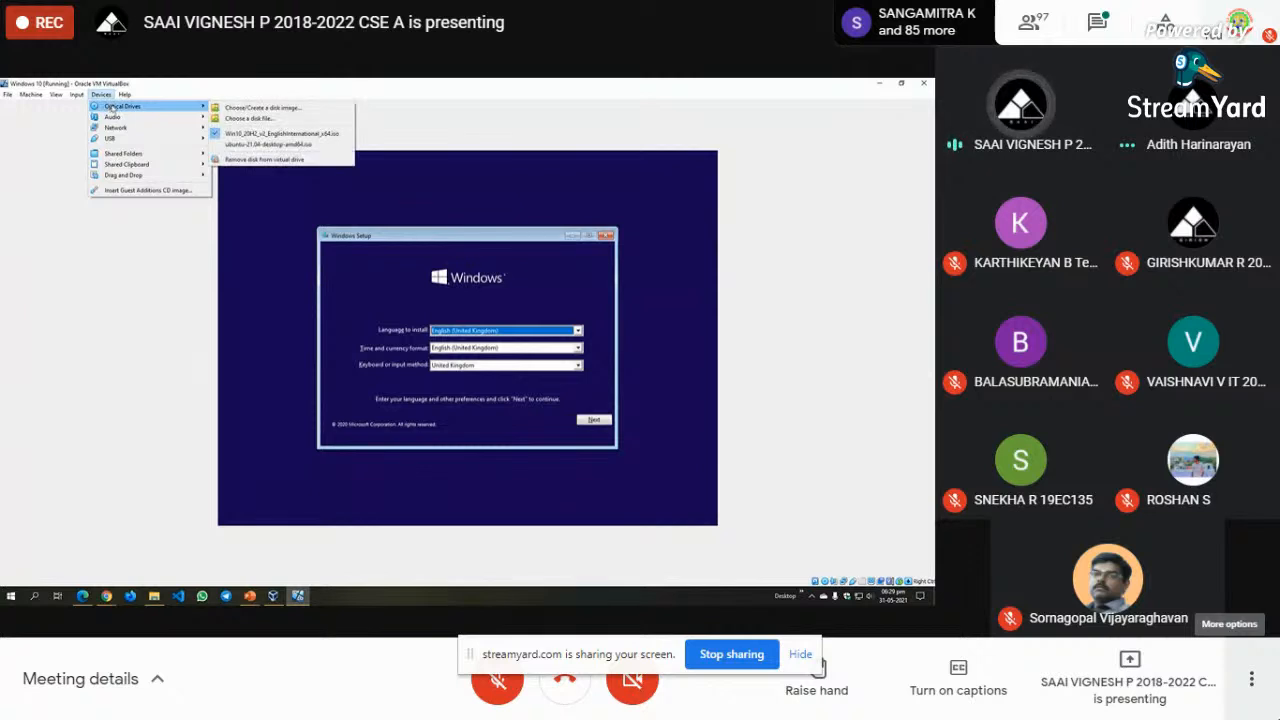
- Eject the installation disk so the VM reboots to the Windows logo, and close both mouse-integration notices
left_click(306, 164)
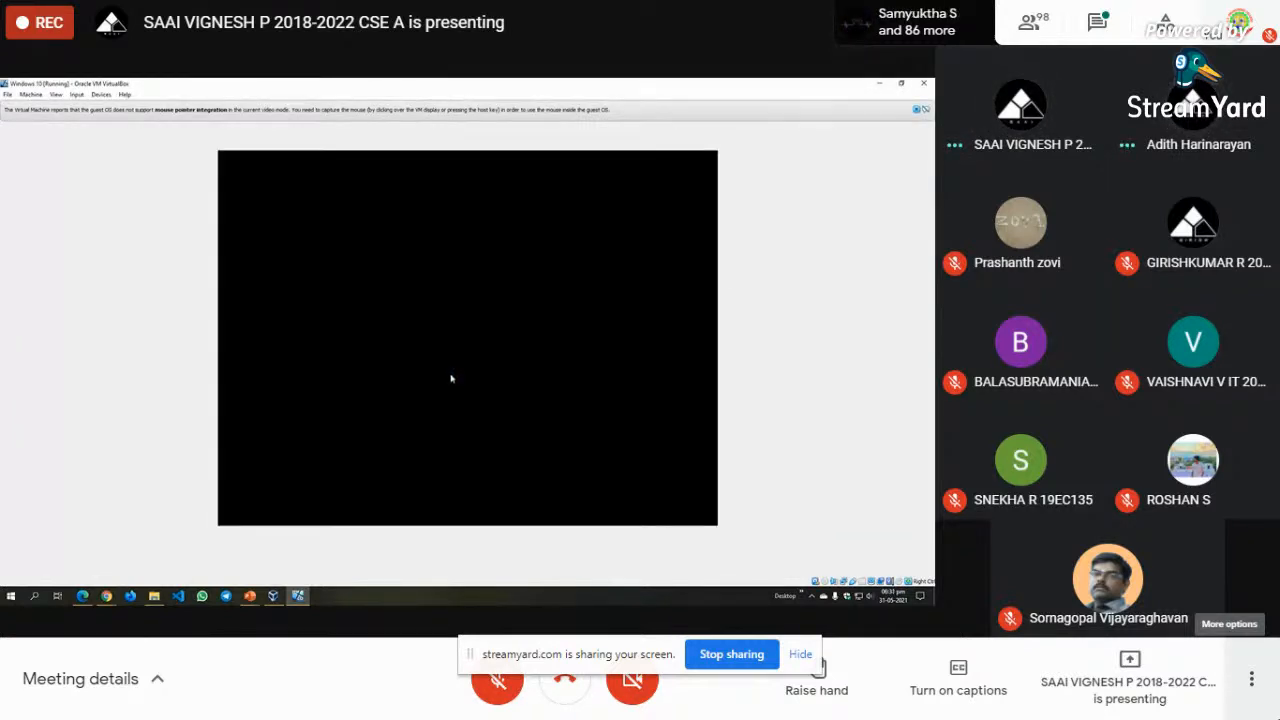
left_click(917, 111)
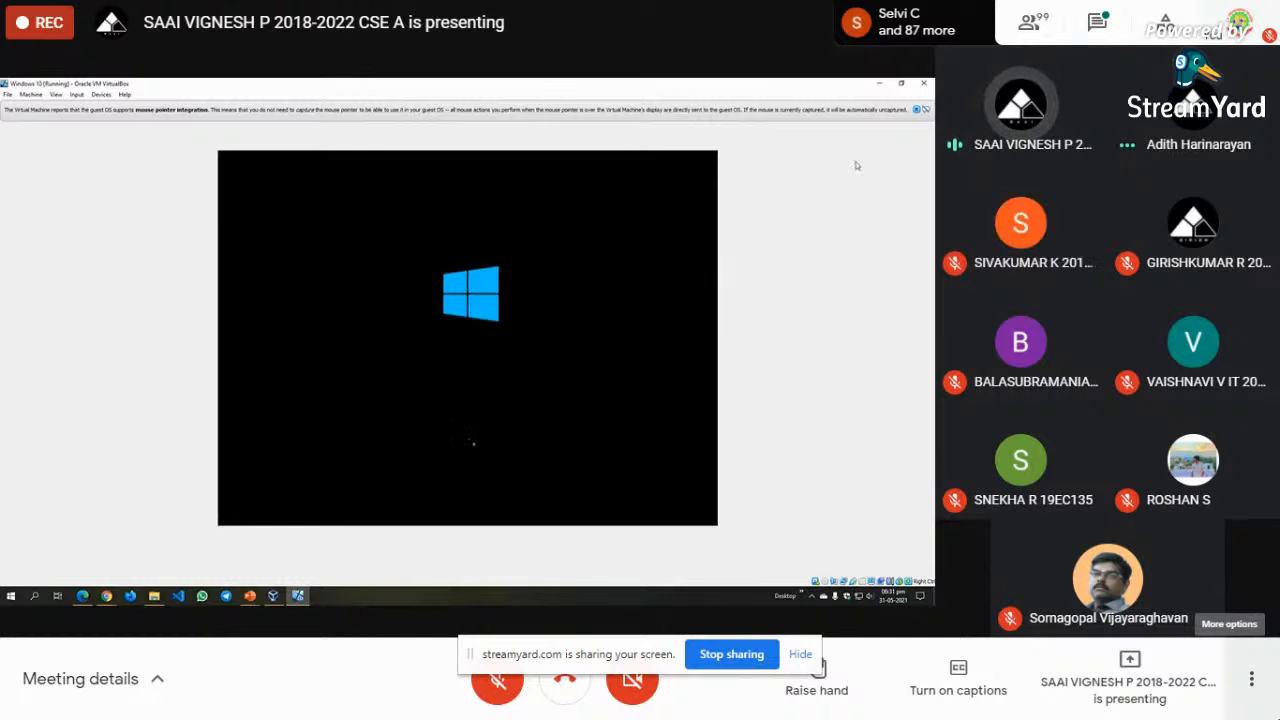
left_click(917, 111)
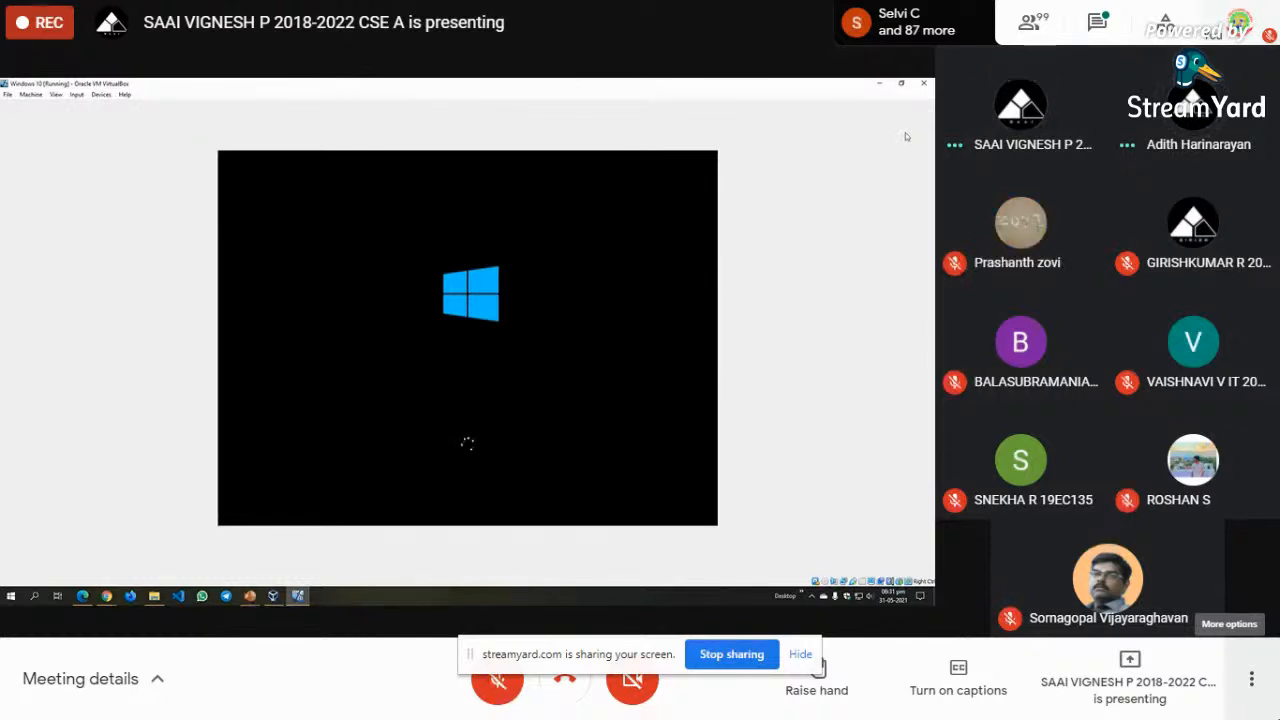
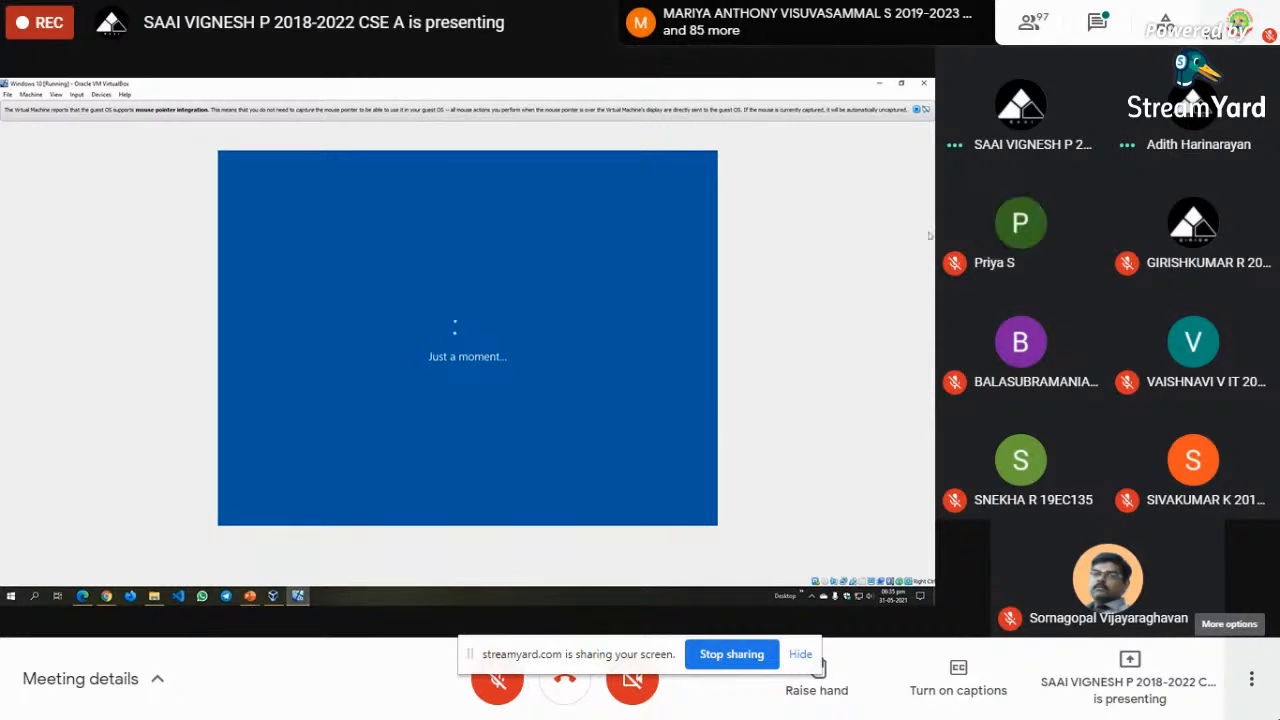
- Close the VirtualBox mouse-integration info bar while Windows setup loads the region page
left_click(916, 110)
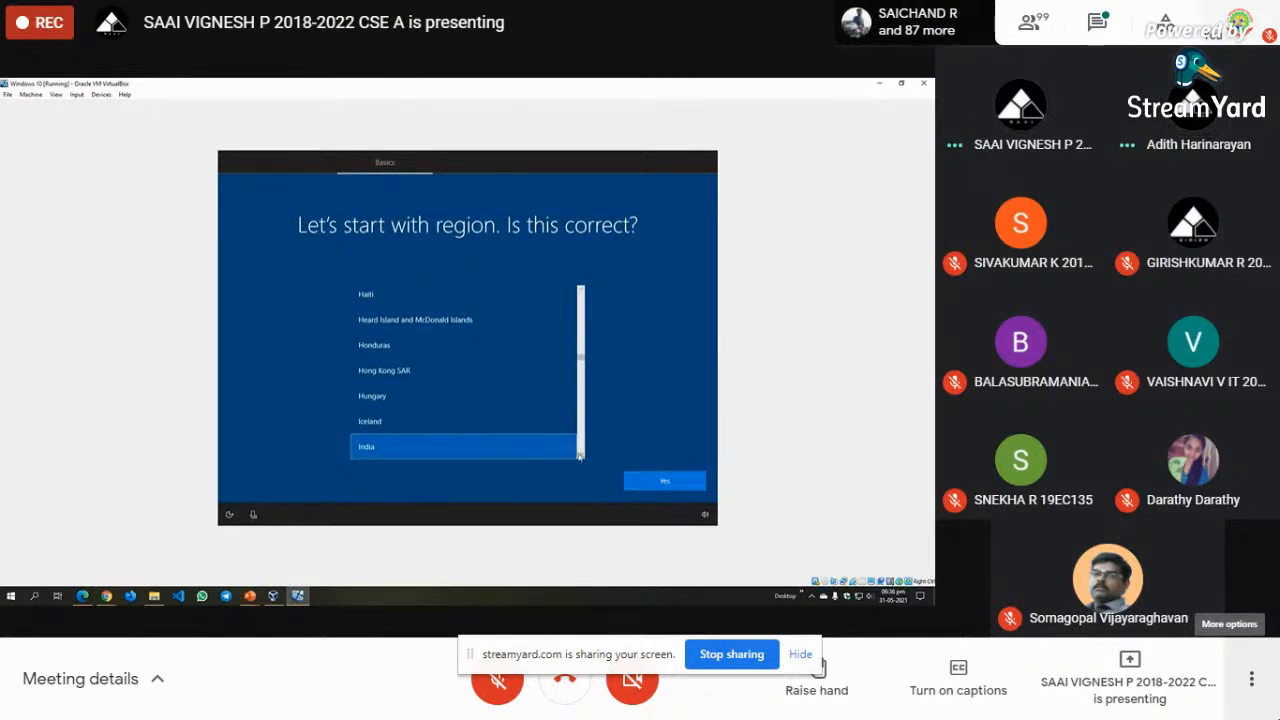
- Accept India on the region page, then pick and confirm the English (India) keyboard layout
left_click(656, 486)
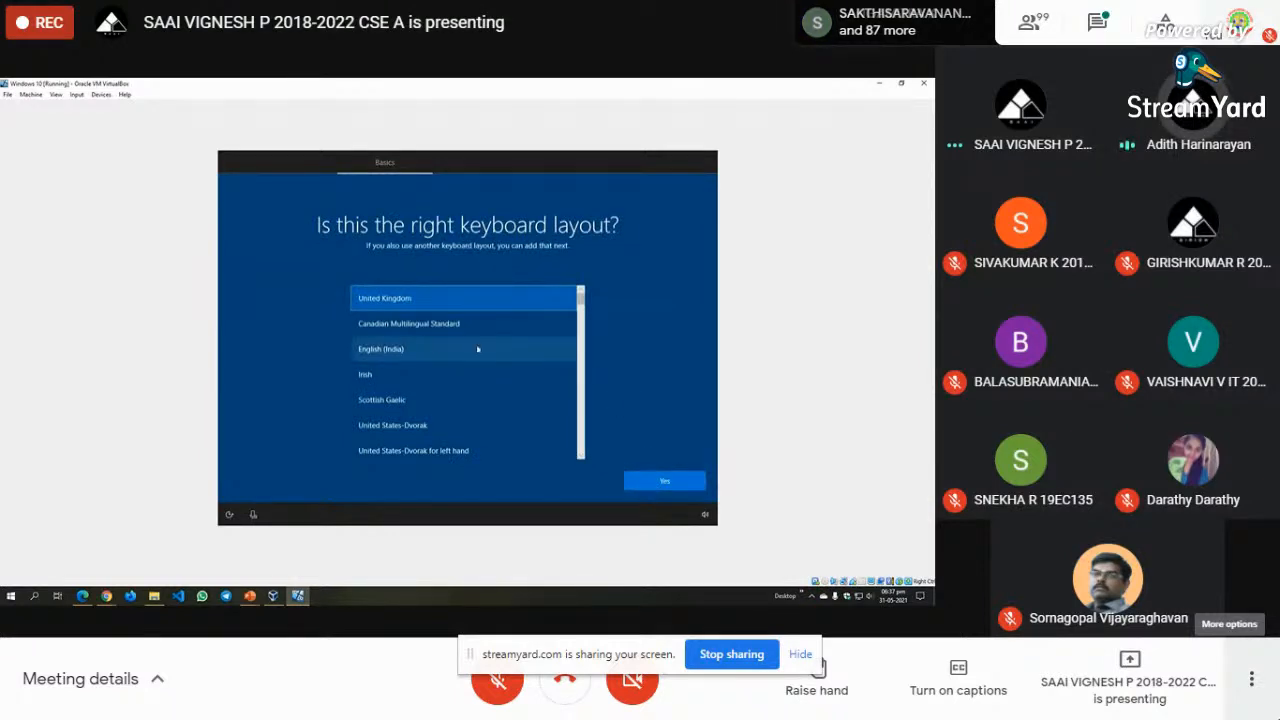
left_click(404, 348)
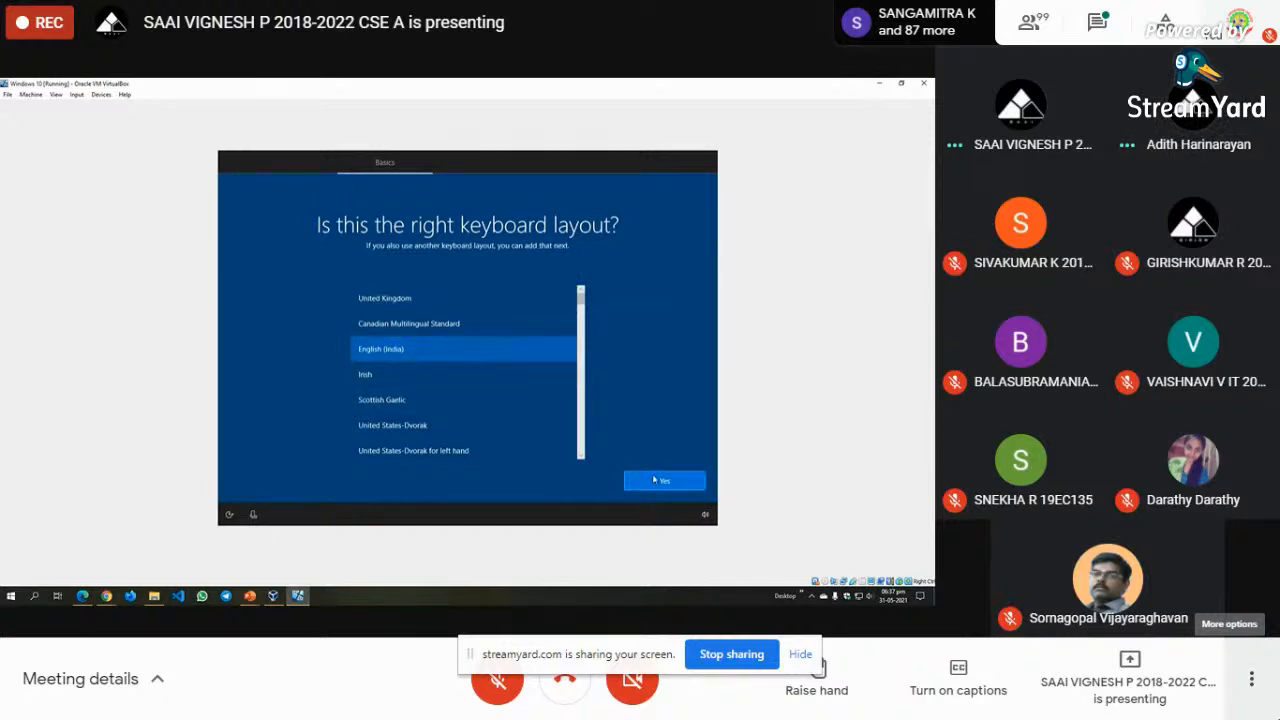
left_click(654, 480)
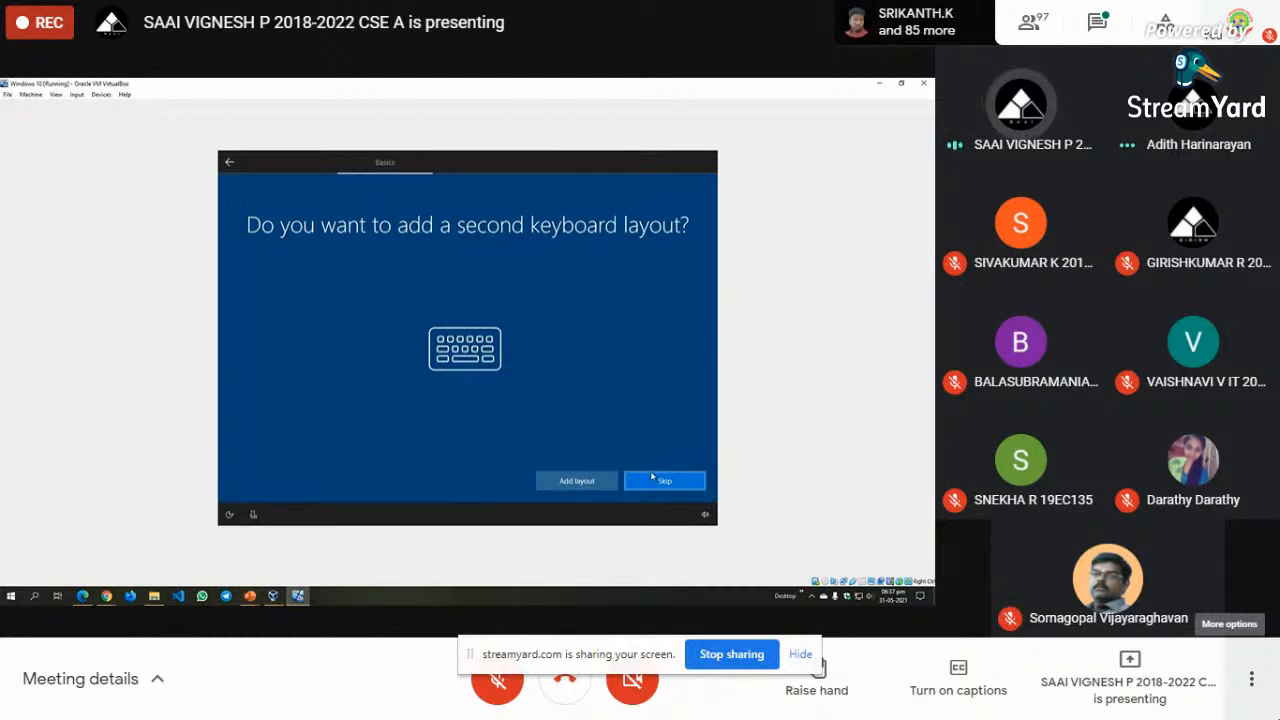
- Skip the second keyboard layout page to reach 'Let's add your account'
left_click(659, 479)
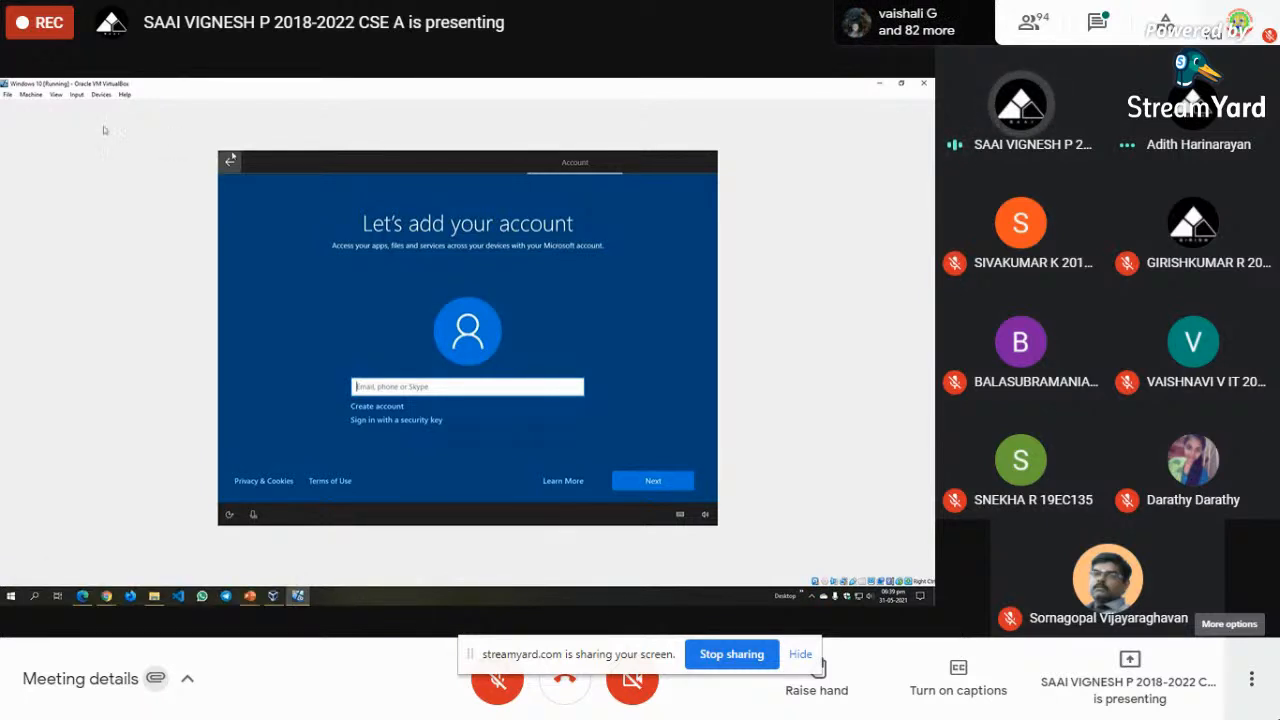
- Connect the VM's network adapter from the VirtualBox device options
left_click(96, 94)
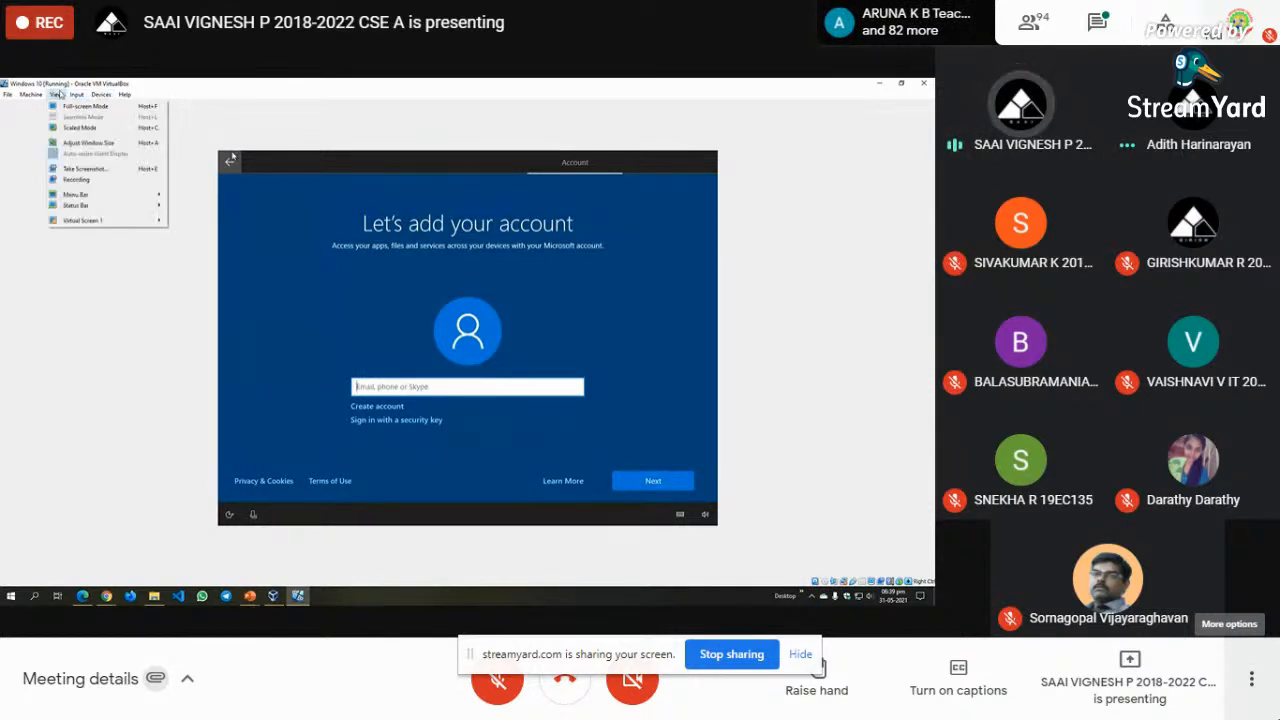
mouse_move(31, 94)
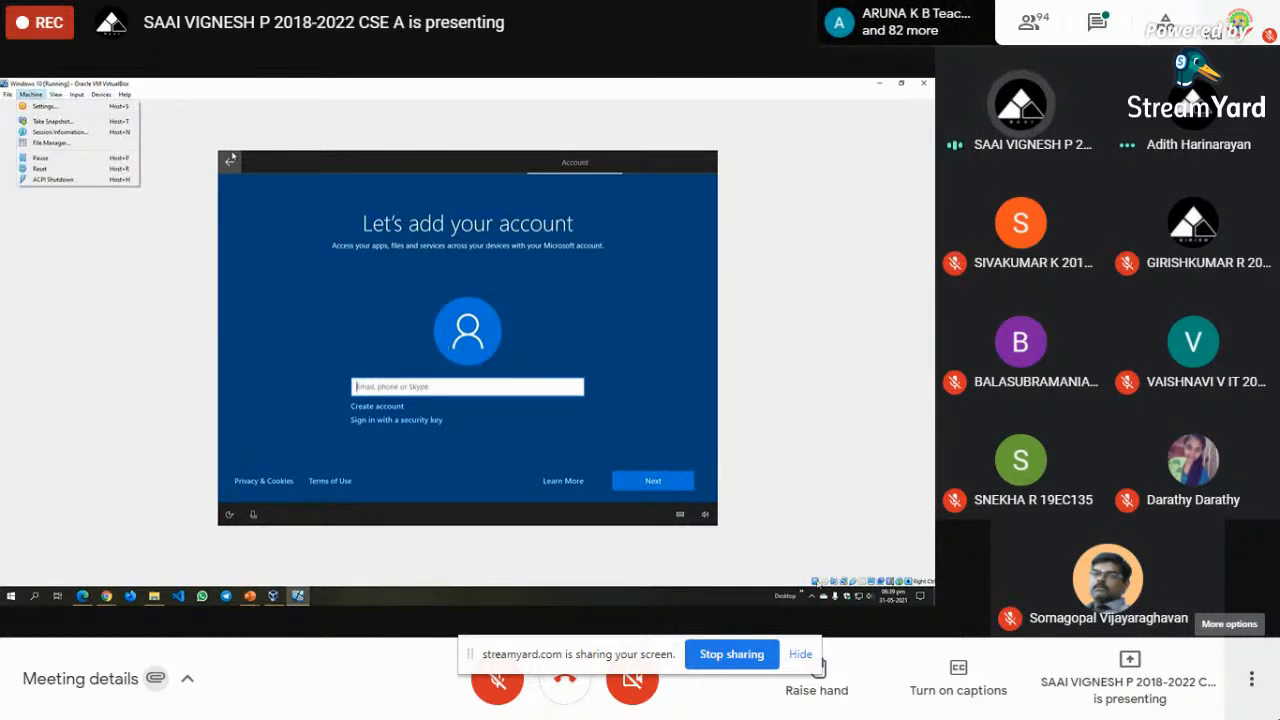
right_click(838, 582)
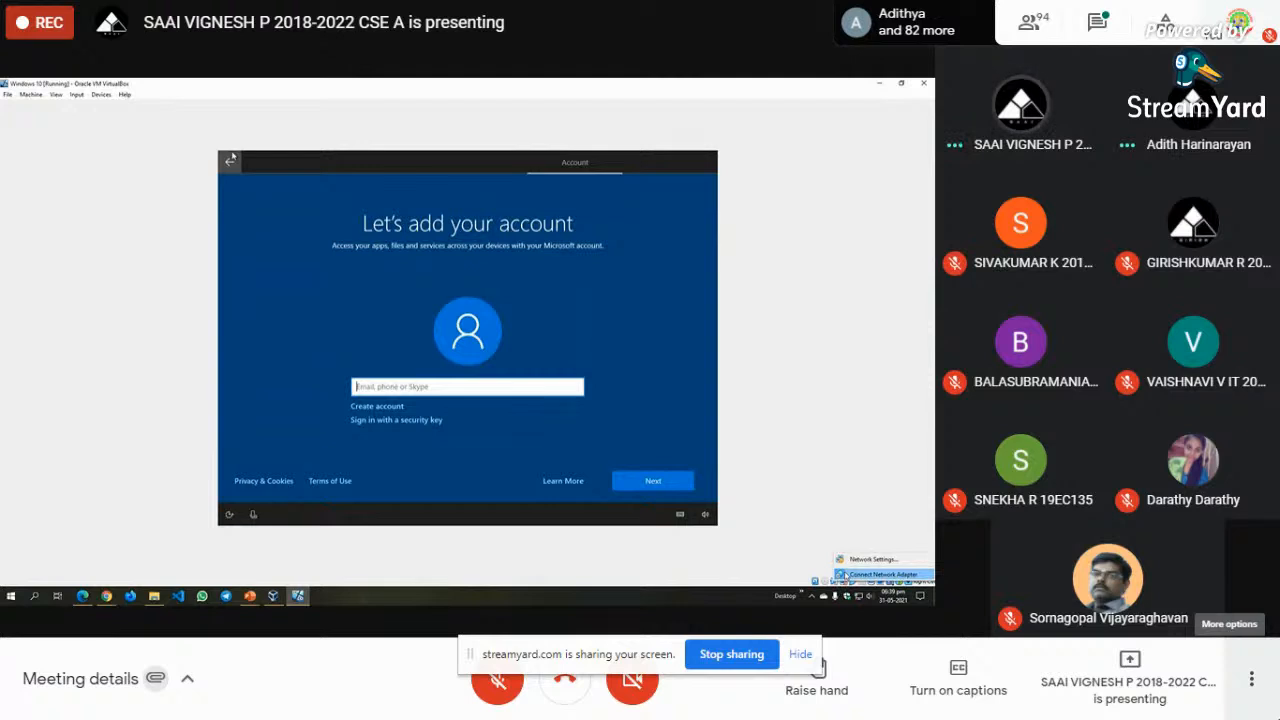
left_click(846, 575)
mouse_move(845, 584)
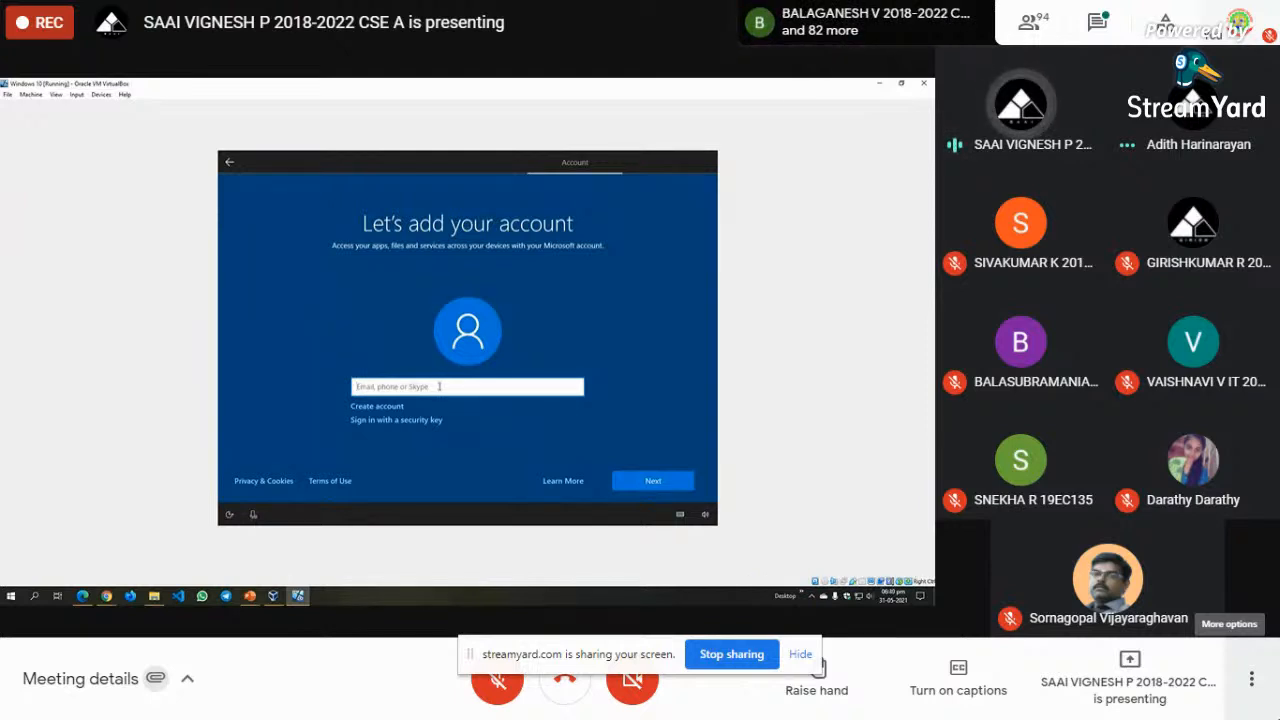
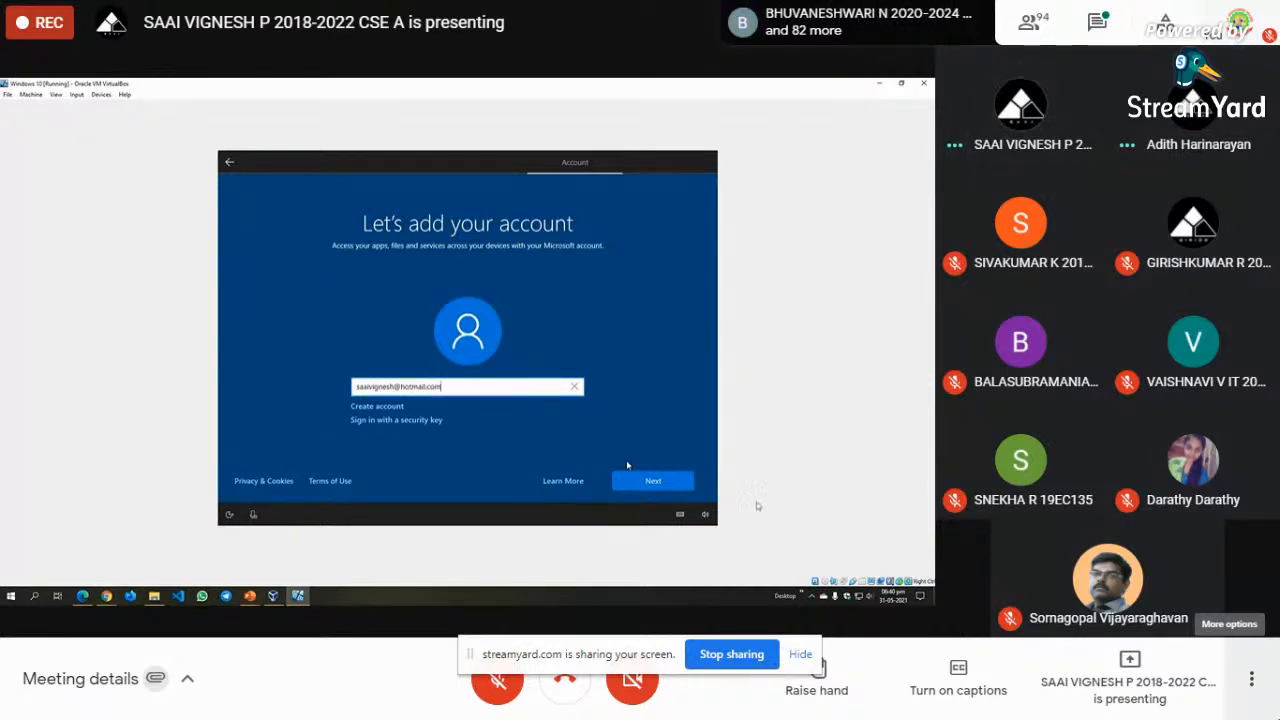
- Enter the Microsoft account e-mail, retry after the lookup error, and choose security-key sign-in
left_click(683, 485)
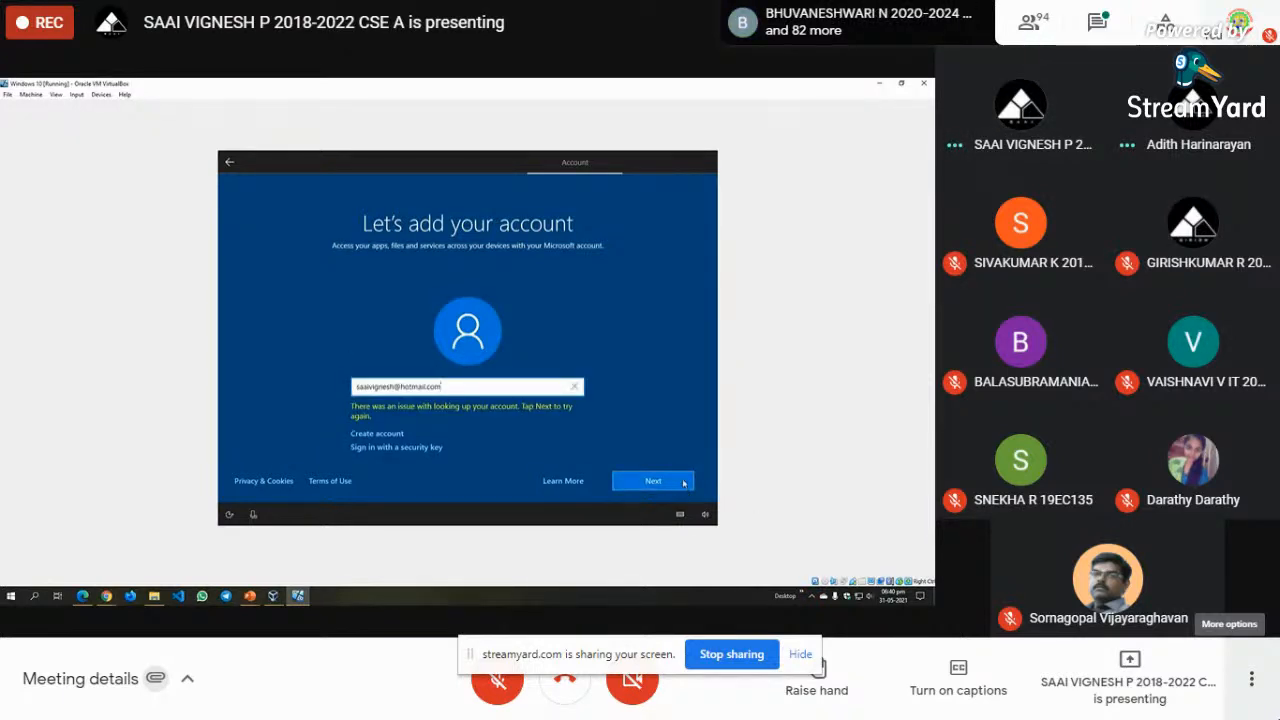
left_click(653, 481)
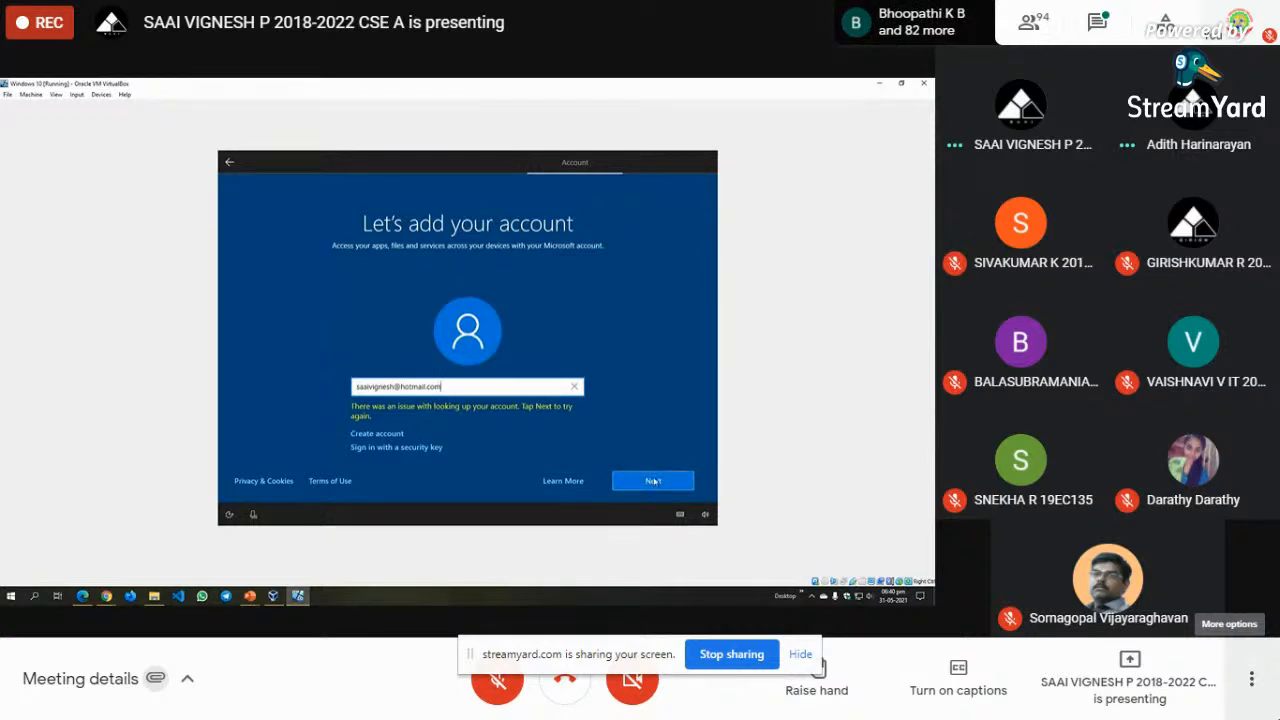
left_click(405, 447)
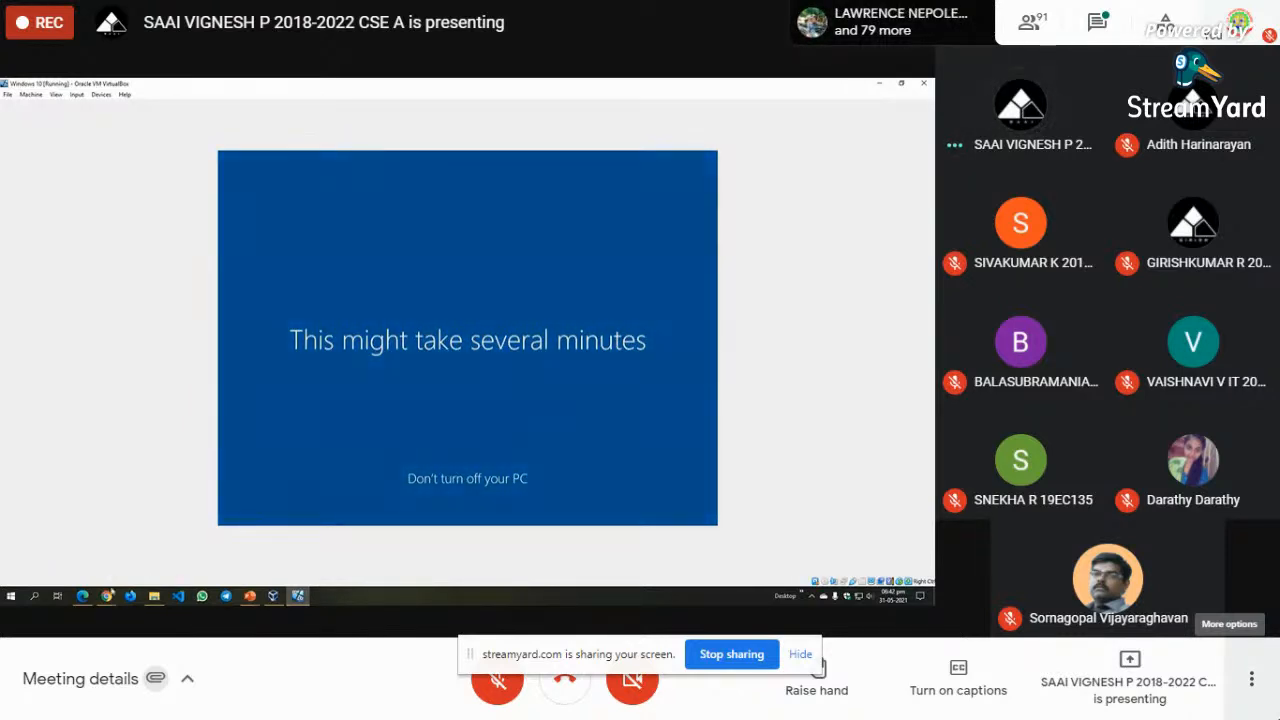
- Show the open Chrome windows once setup reaches 'This might take several minutes'
left_click(108, 594)
- Stop presenting from the duplicate Google Meet window
left_click(118, 542)
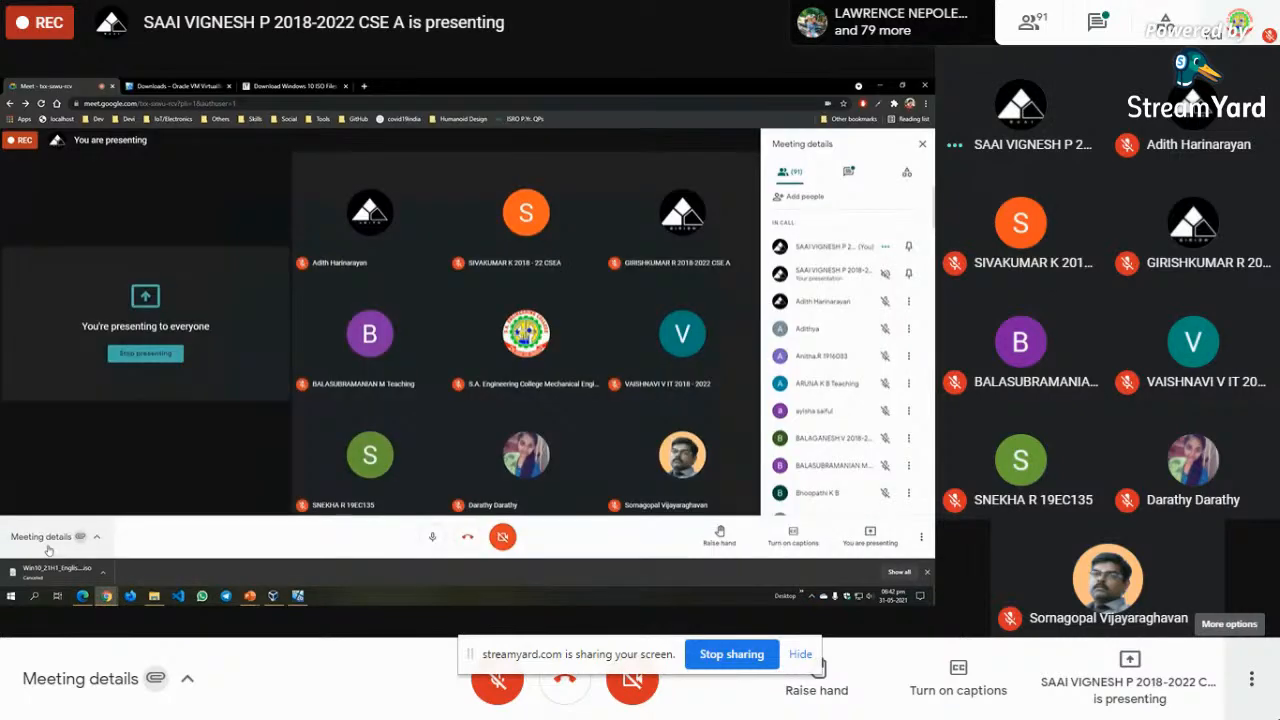
left_click(870, 533)
left_click(874, 490)
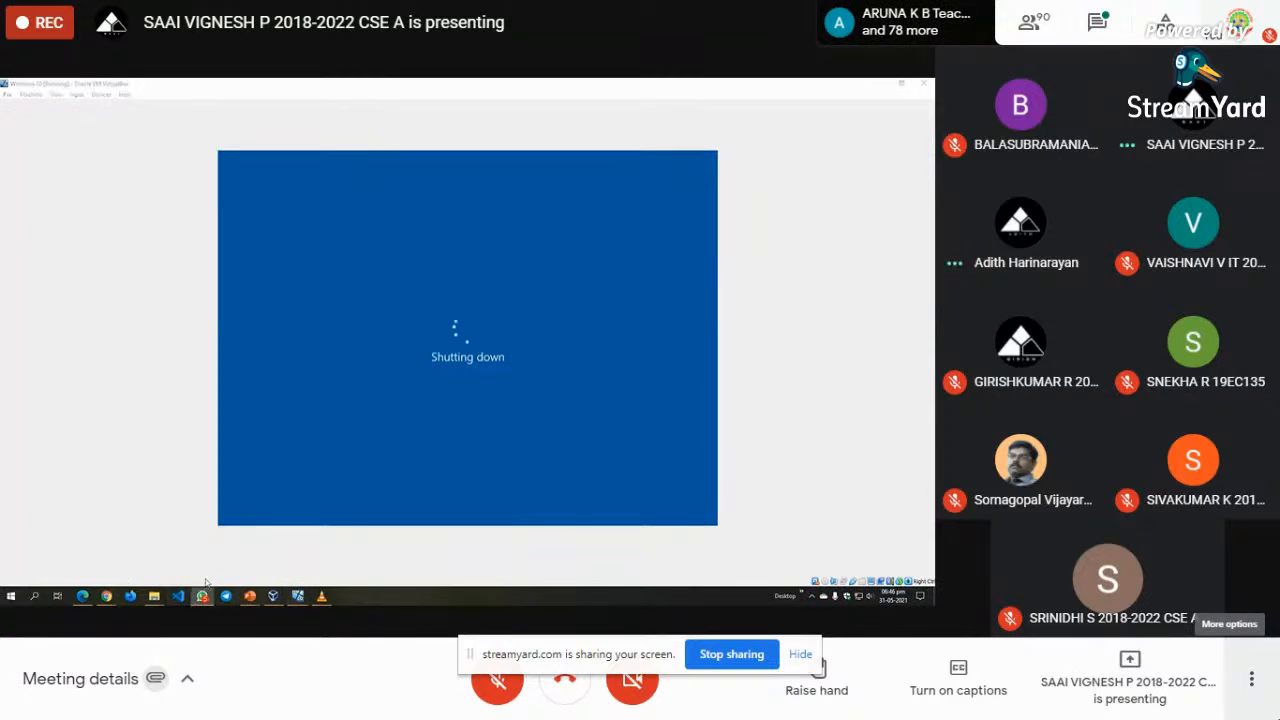
- Bring the Windows 10 VM window to the front while it shuts down
left_click(298, 596)
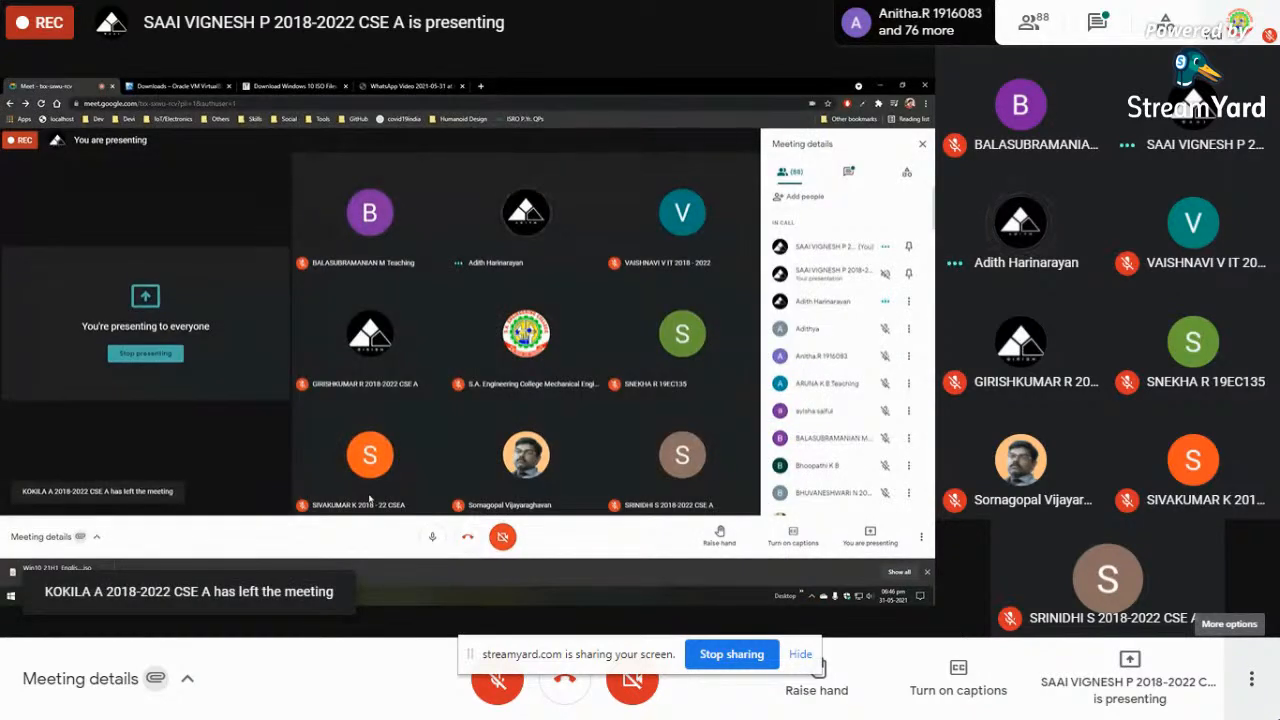
left_click(273, 596)
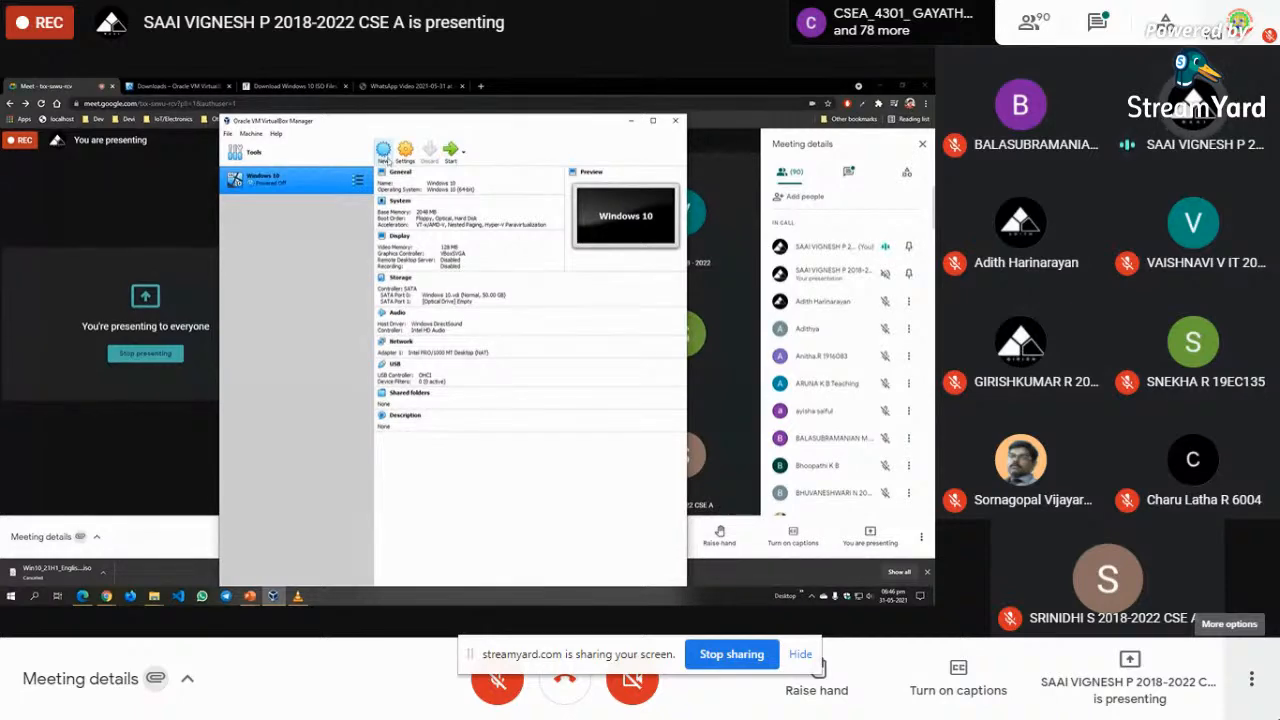
mouse_move(241, 601)
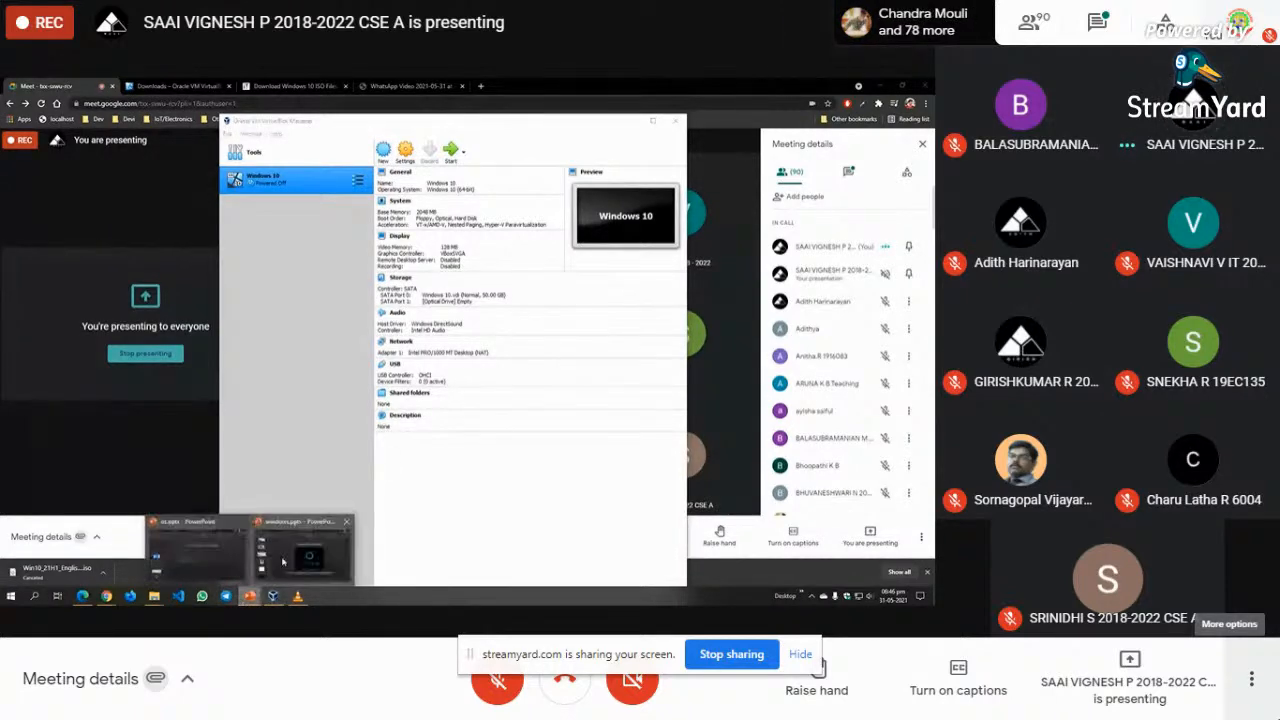
- Switch back to PowerPoint and select the Proprietary vs. Open-Source slide thumbnail
left_click(195, 550)
scroll(94, 452, "down", 2)
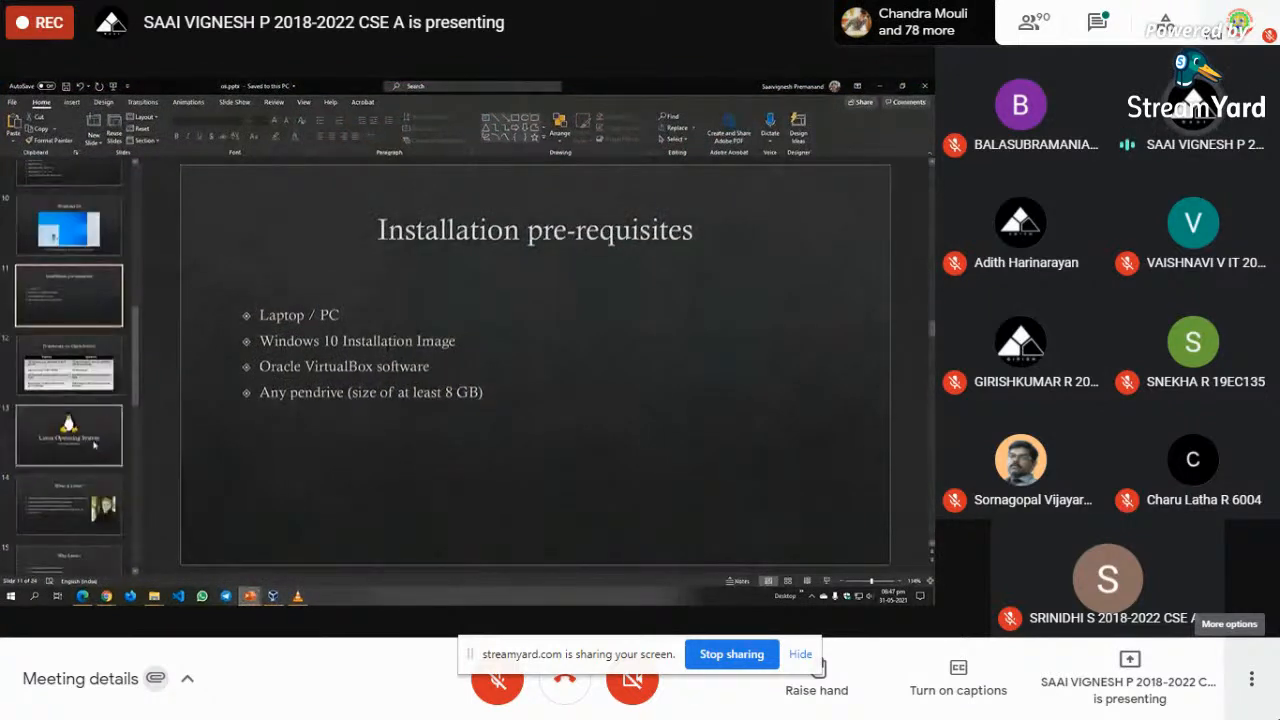
left_click(93, 372)
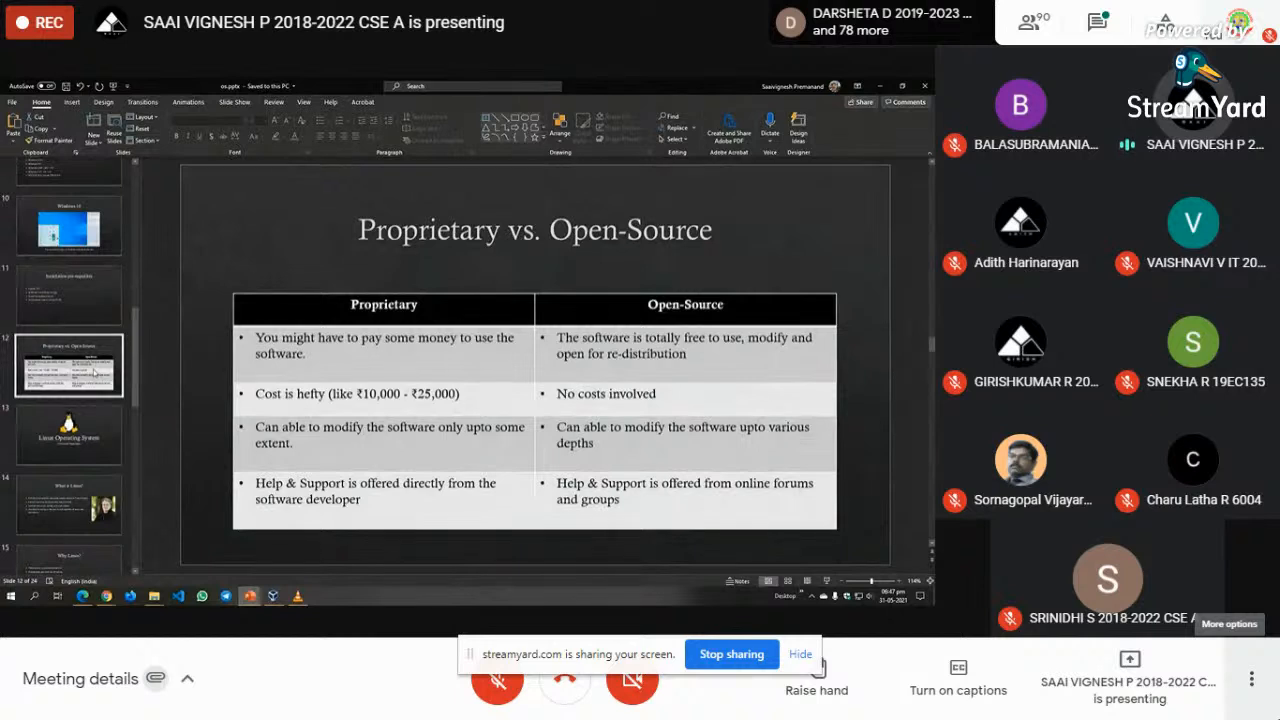
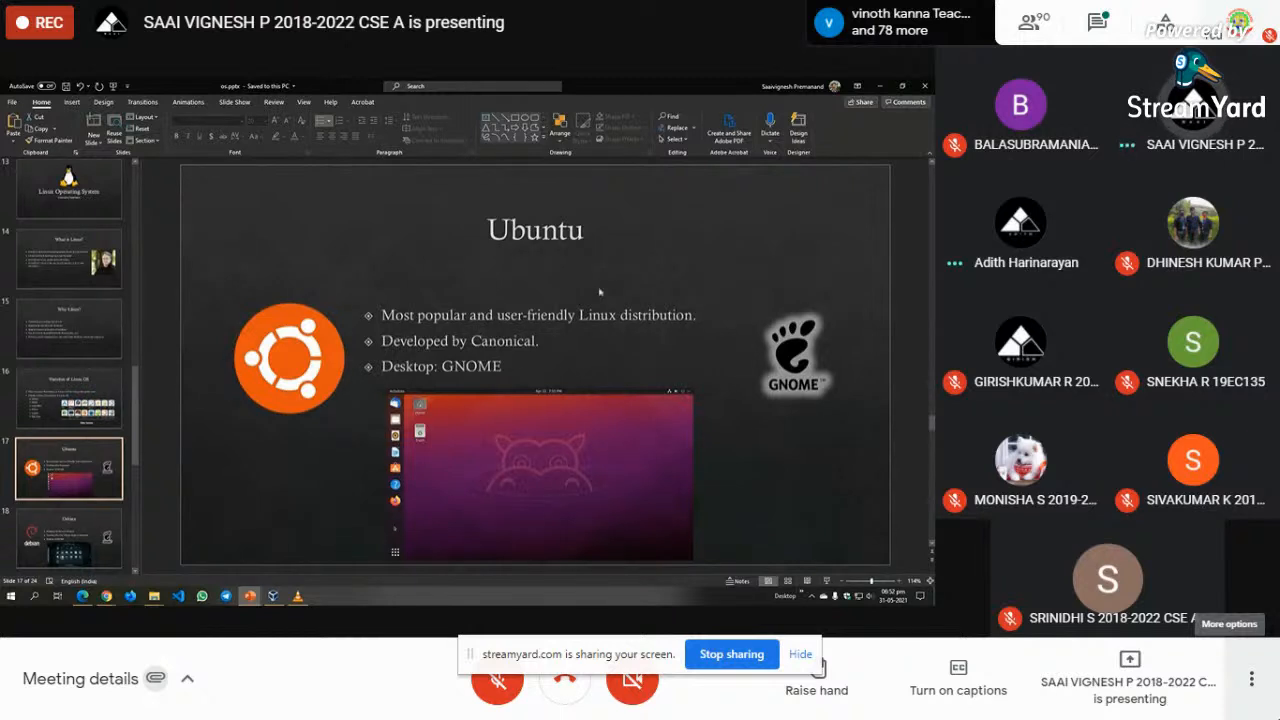
- Highlight the Ubuntu slide's bullet text, desktop screenshot and GNOME logo, then bring up VirtualBox Manager
left_click(505, 341)
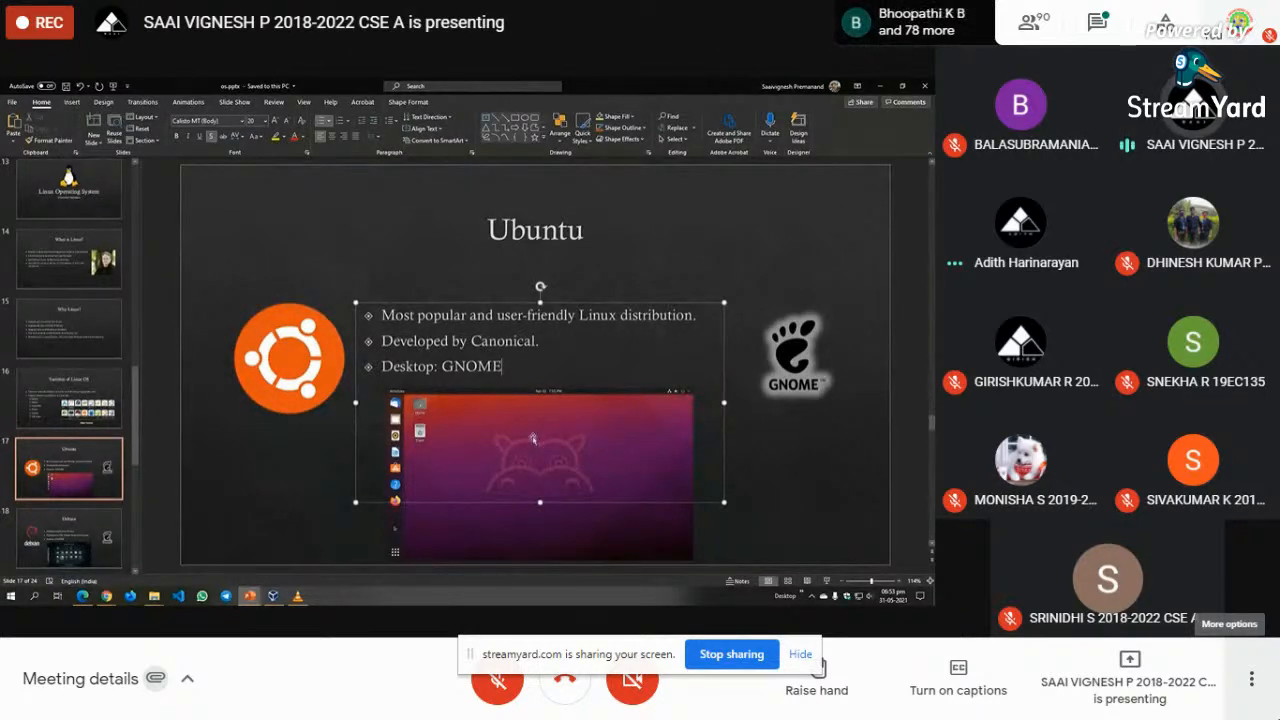
left_click(576, 521)
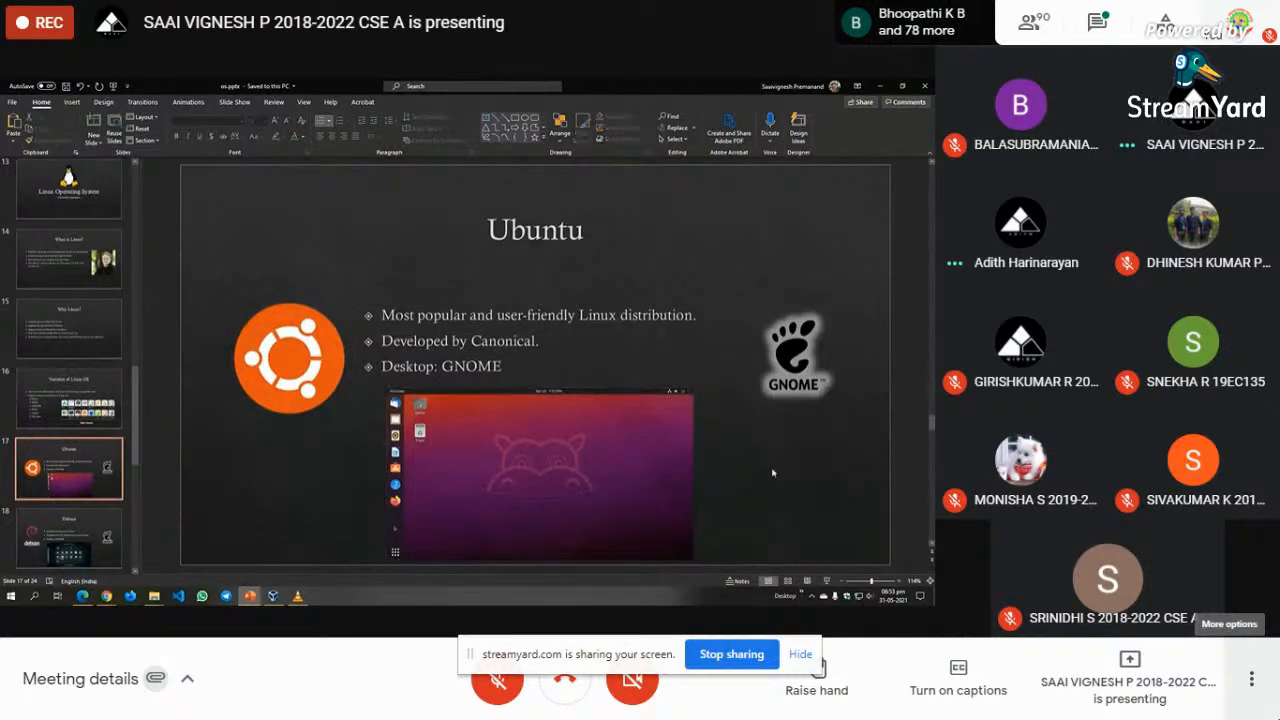
left_click(790, 352)
left_click(112, 447)
scroll(112, 447, "down", 1)
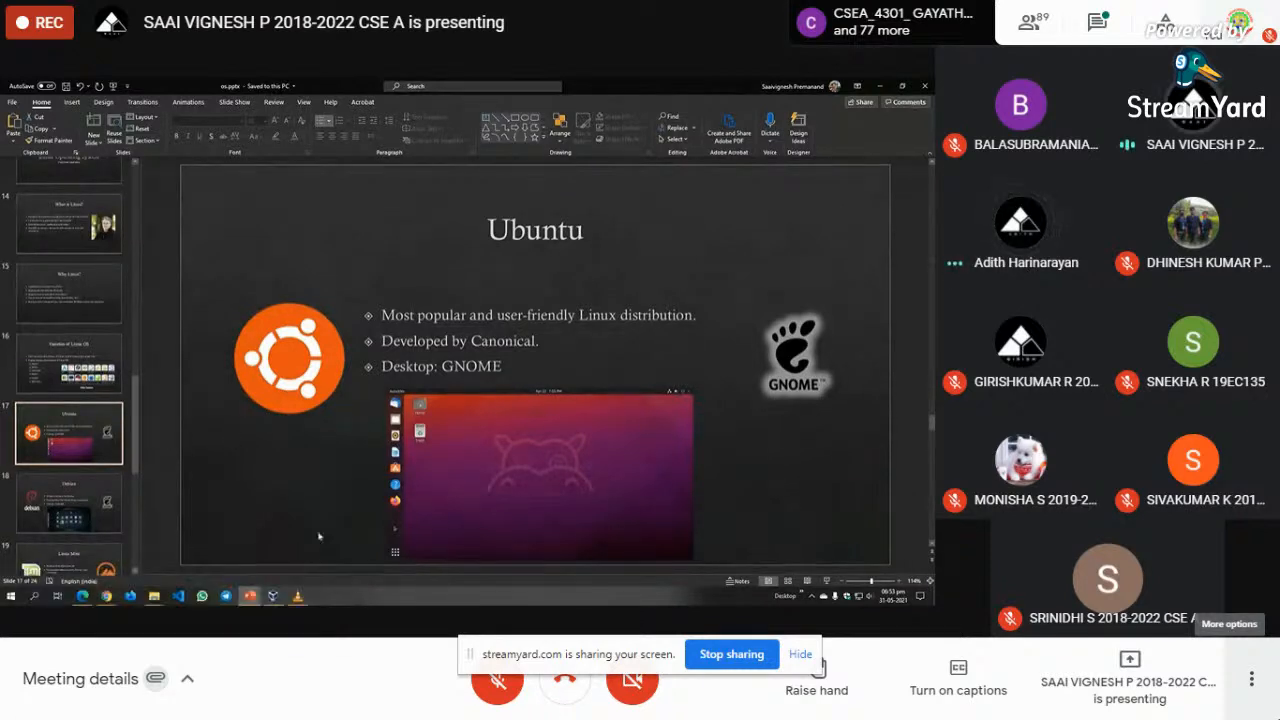
left_click(273, 596)
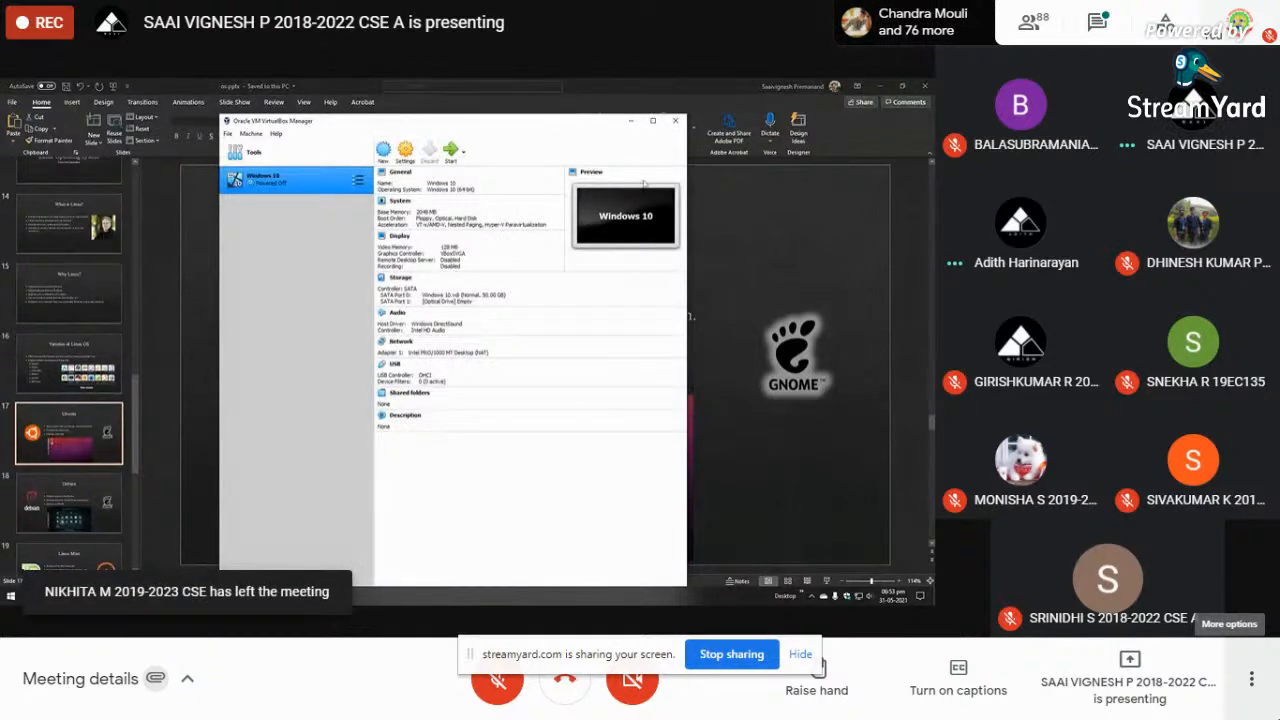
- Maximise VirtualBox and start a new VM, showing type detection with 'windows 8.1', then name it Ubuntu
left_click(652, 120)
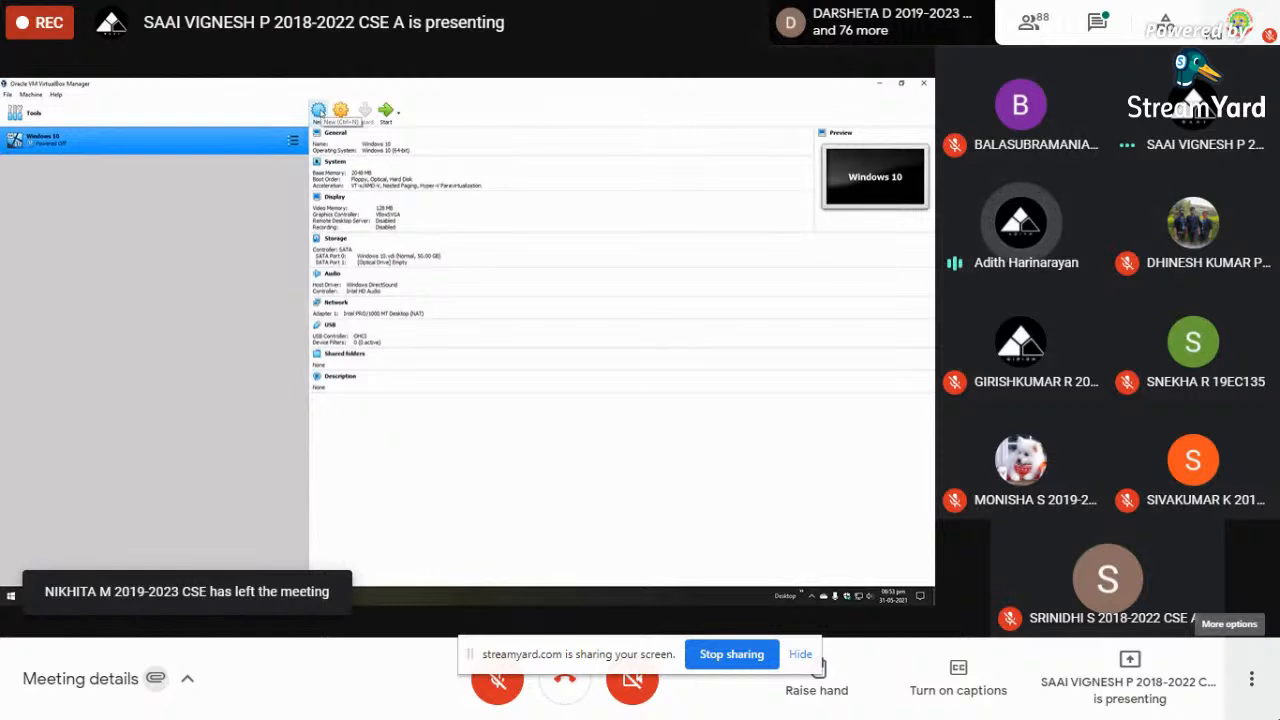
left_click(318, 111)
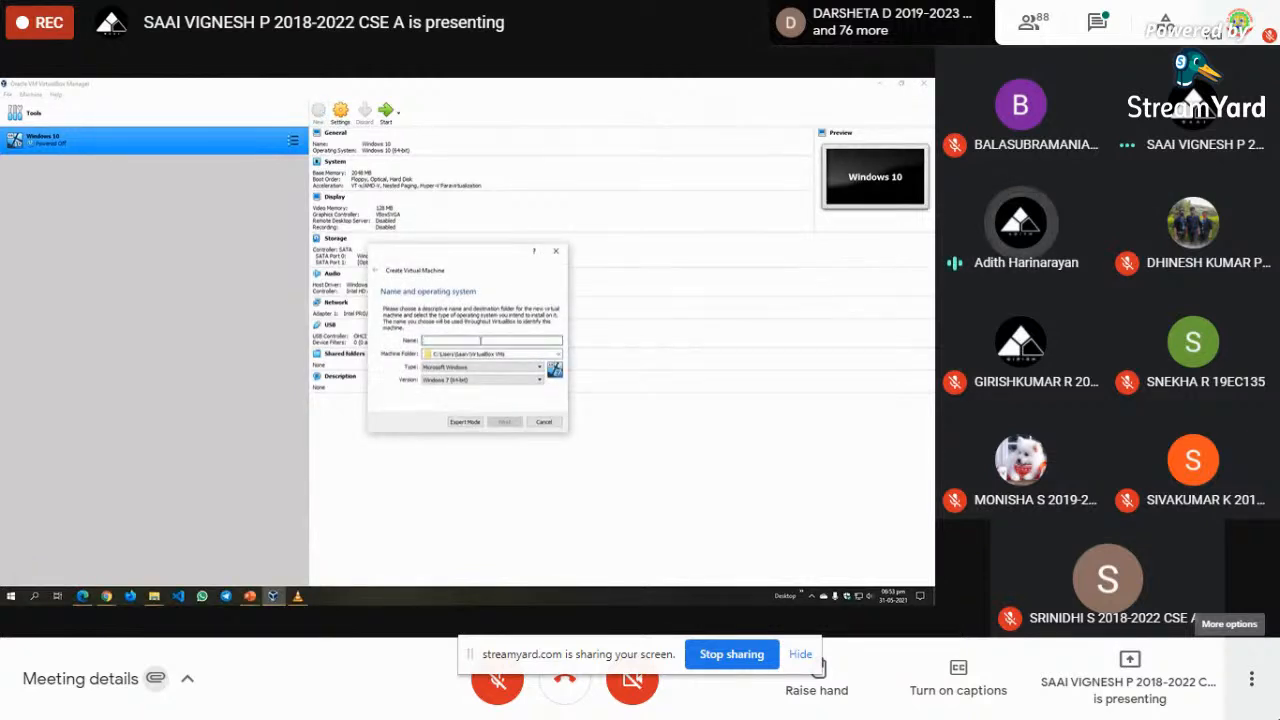
type("Ubuntu")
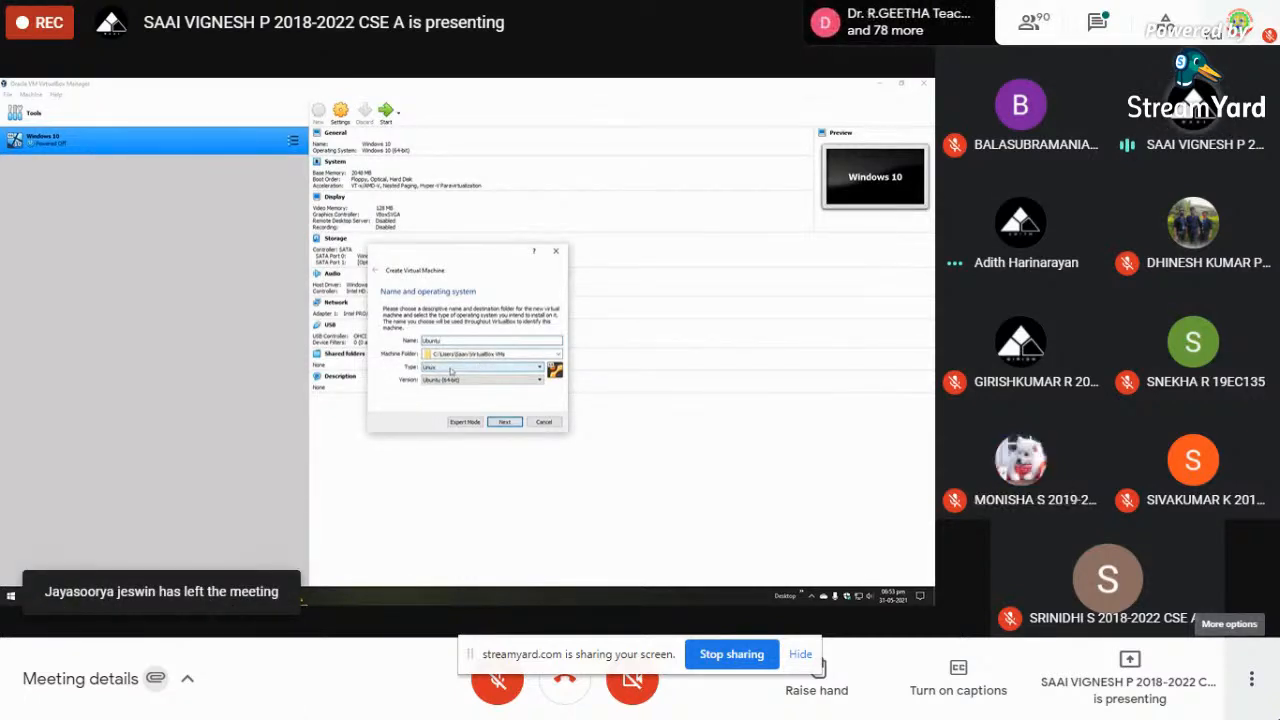
left_click_drag(451, 341, 384, 341)
type("windows")
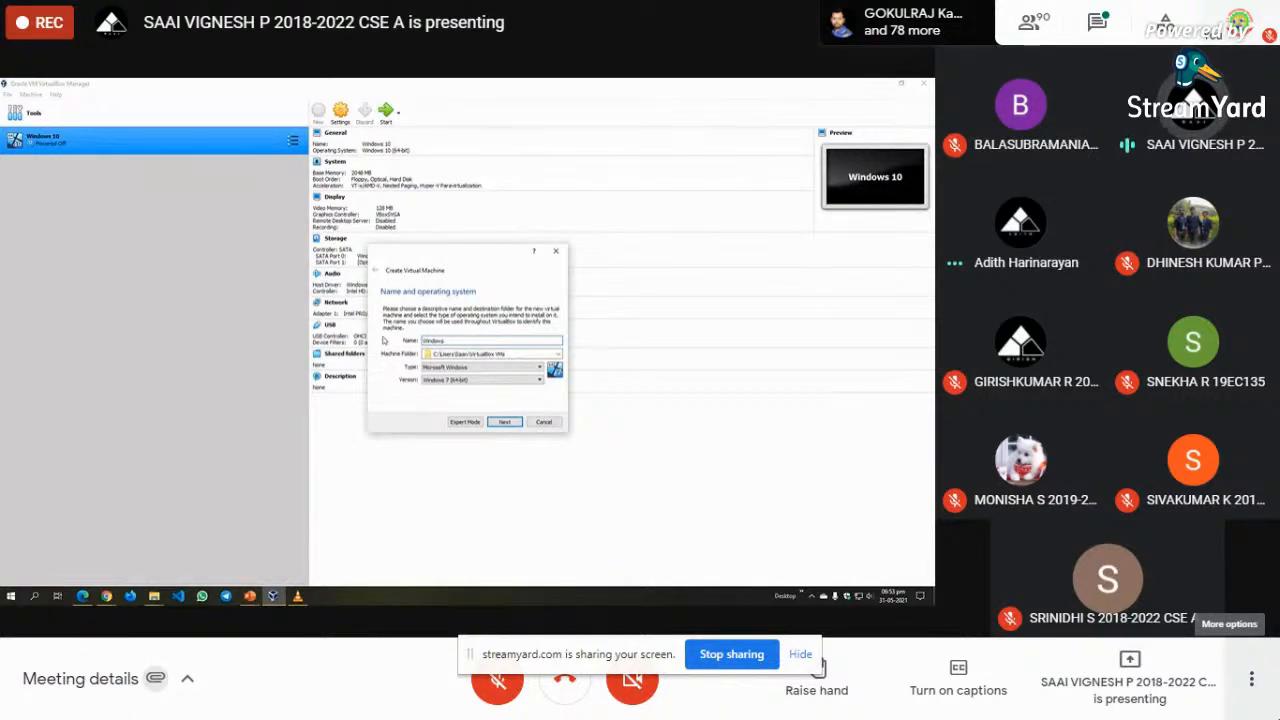
type("8.1")
key("BackSpace")
key("BackSpace")
key("BackSpace")
key("BackSpace")
key("BackSpace")
key("BackSpace")
key("BackSpace")
key("BackSpace")
key("BackSpace")
key("BackSpace")
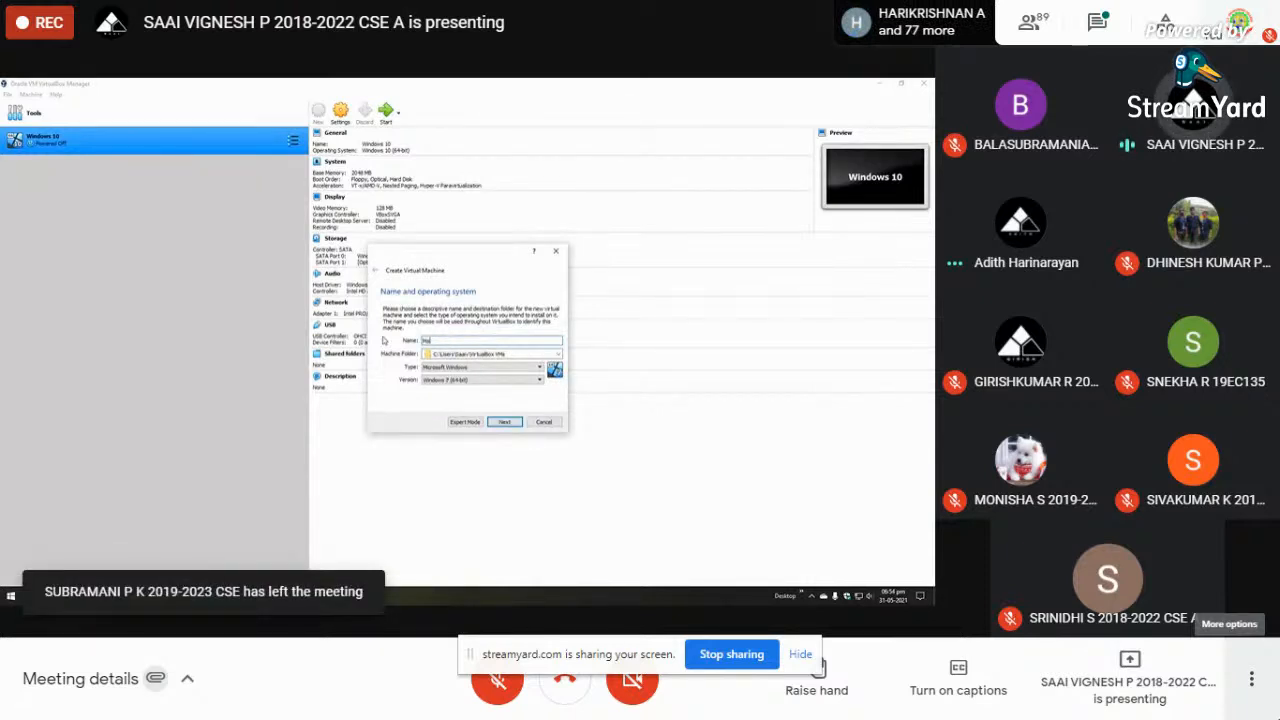
type("c")
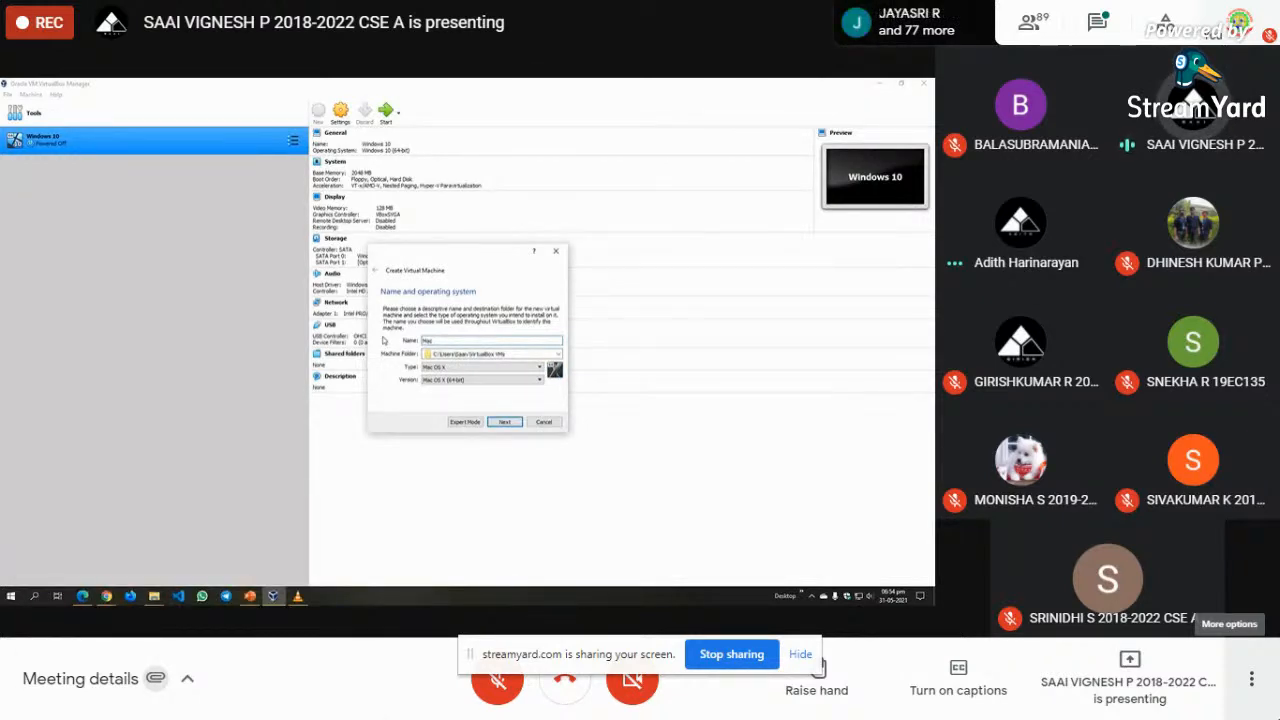
key("BackSpace")
key("BackSpace")
key("BackSpace")
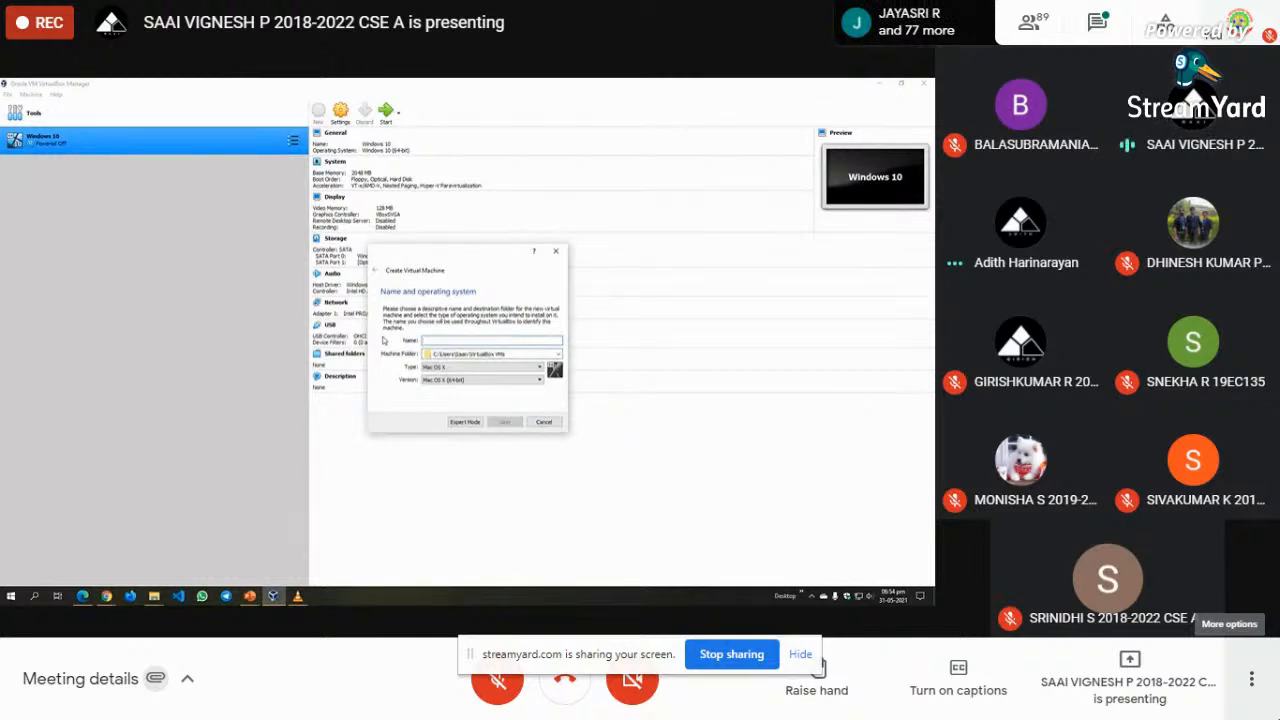
type("Ubuntu")
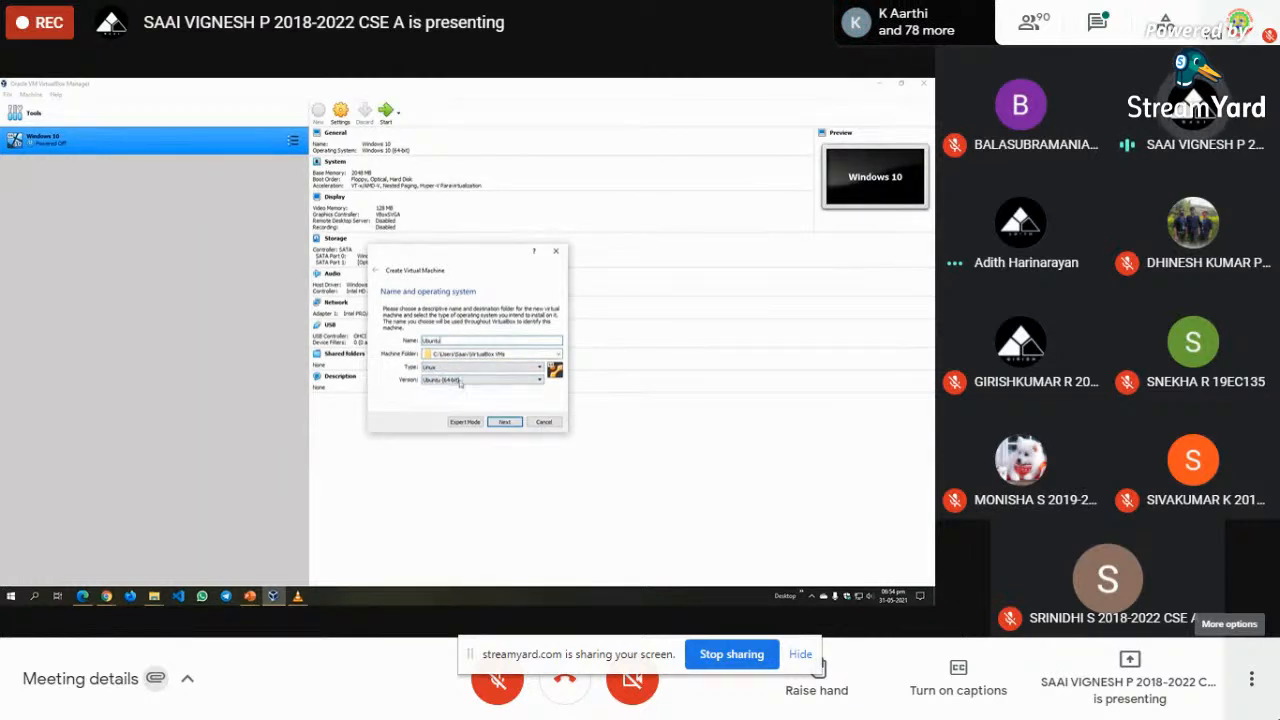
left_click(505, 422)
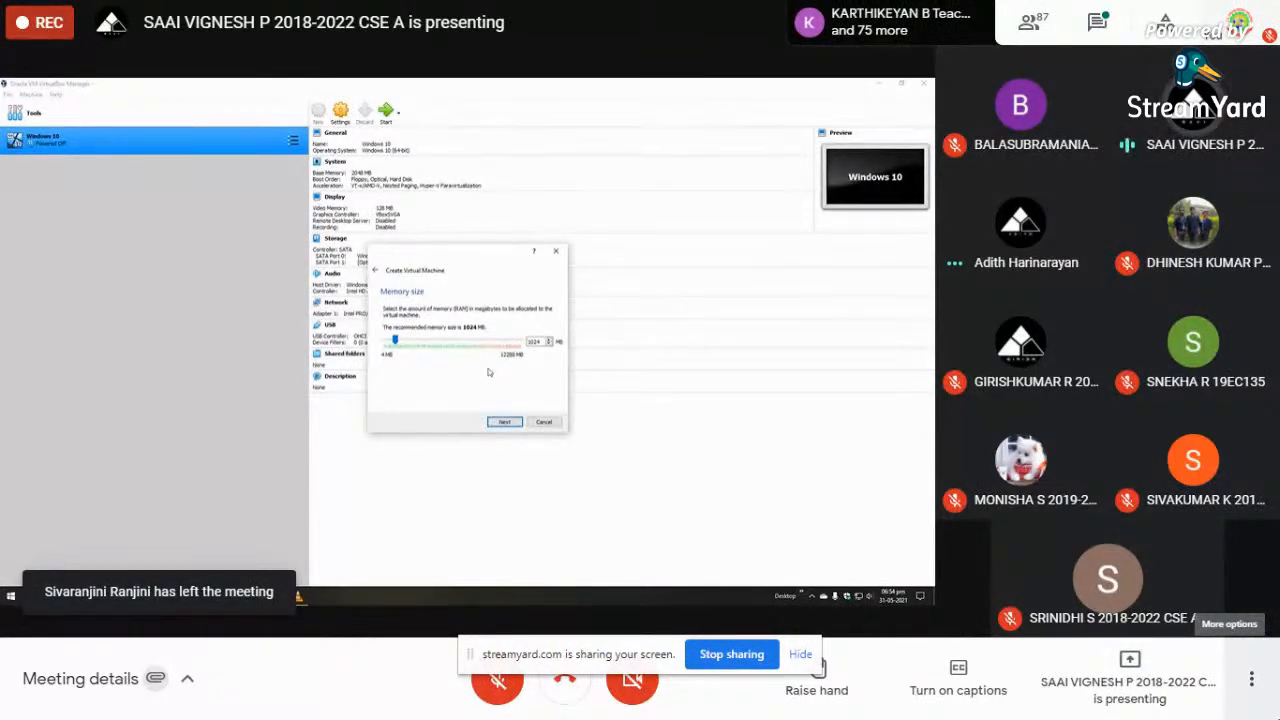
left_click(505, 421)
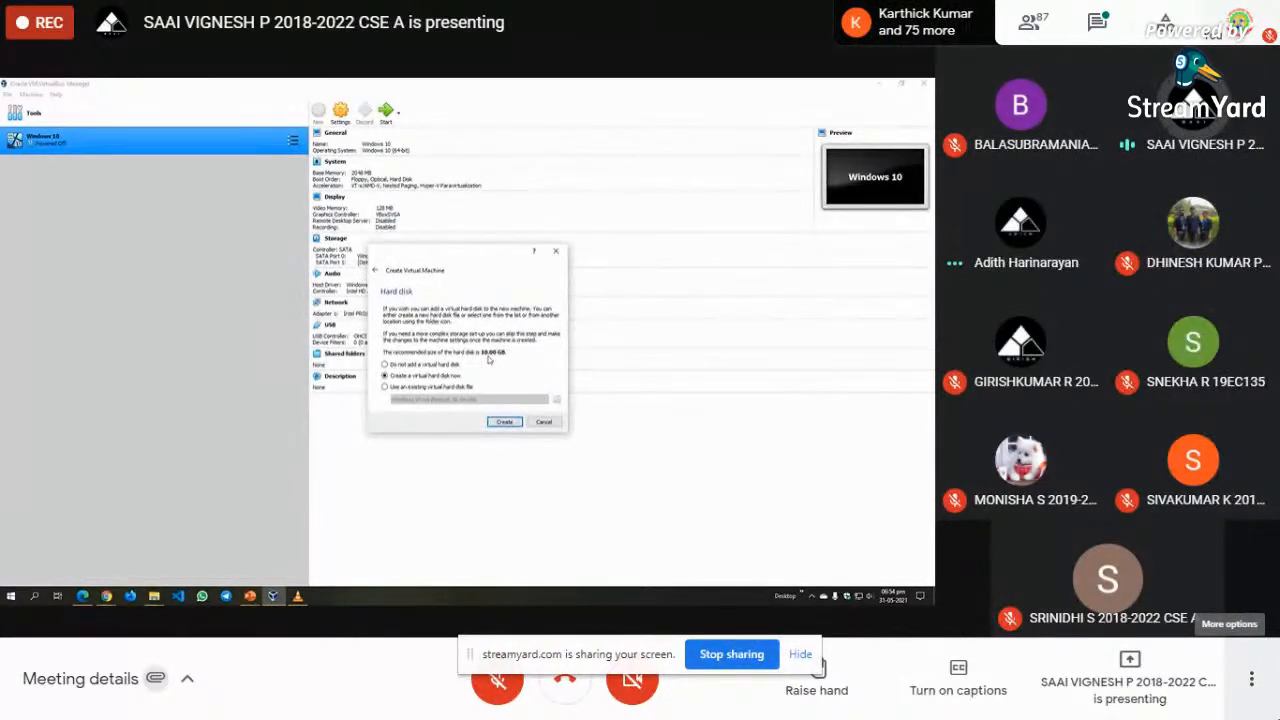
- Create a dynamically allocated 10 GB VDI virtual hard disk for the Ubuntu machine
left_click(503, 422)
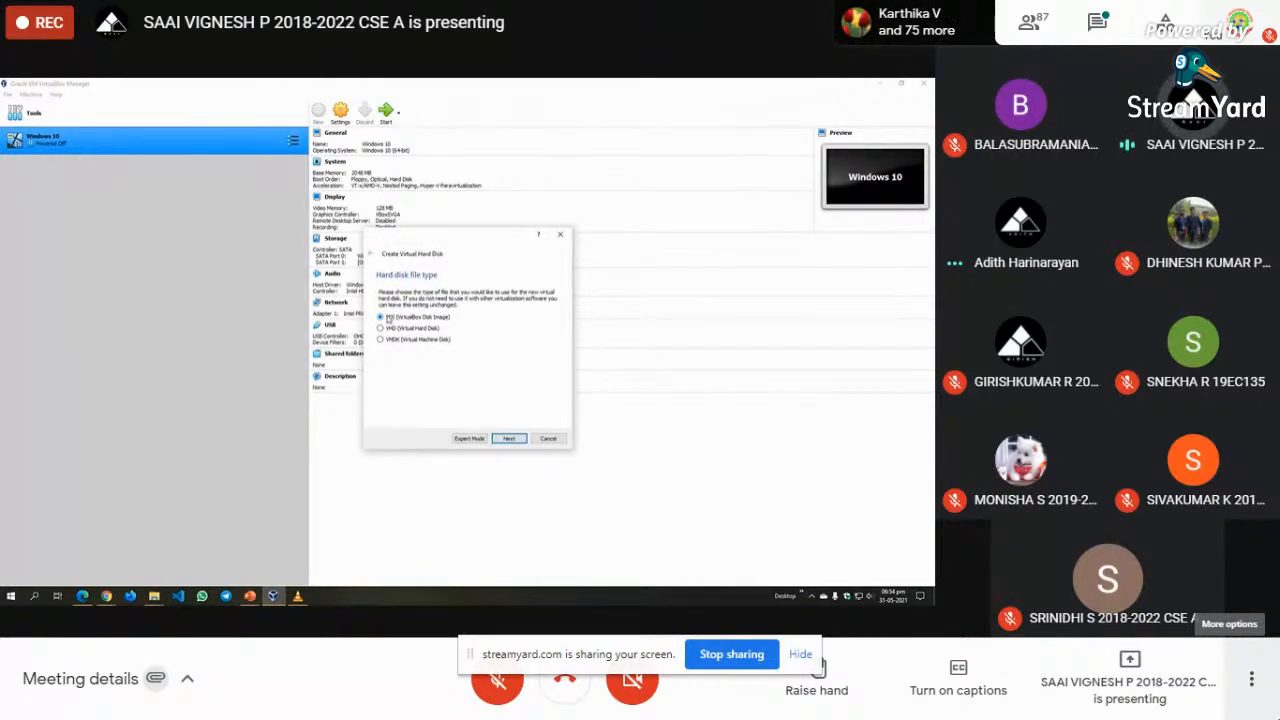
left_click(508, 441)
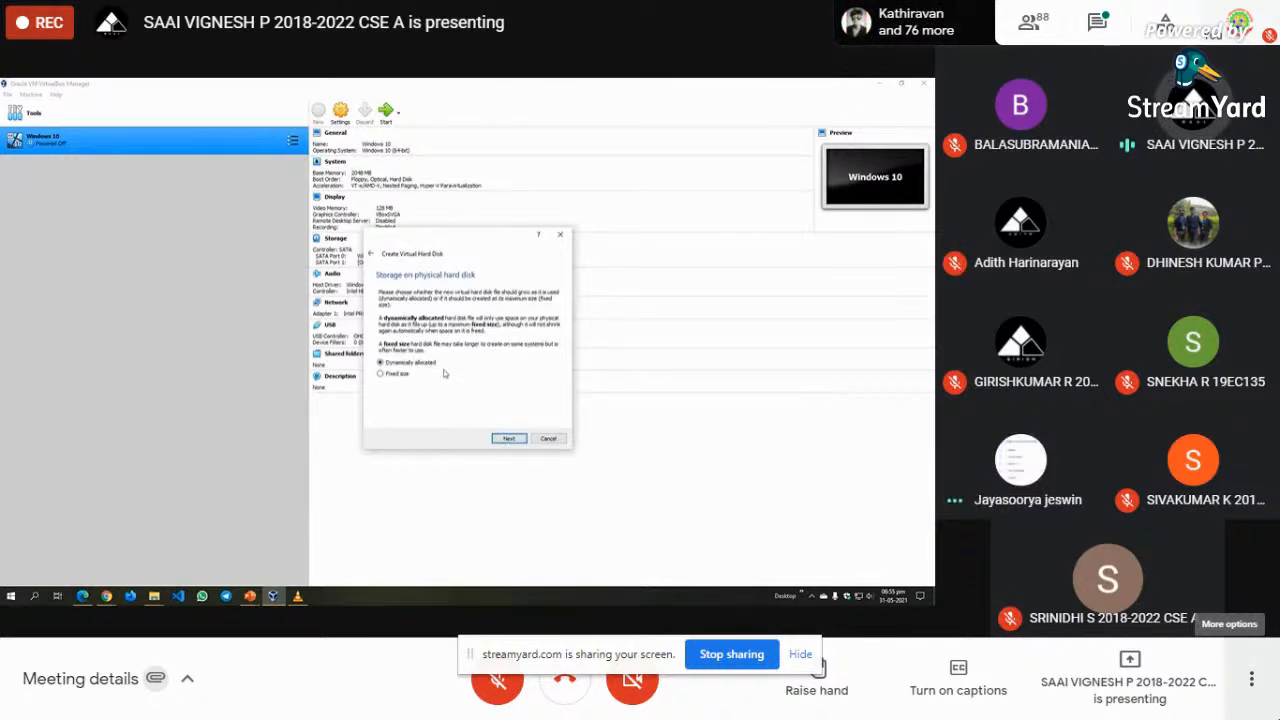
left_click(507, 439)
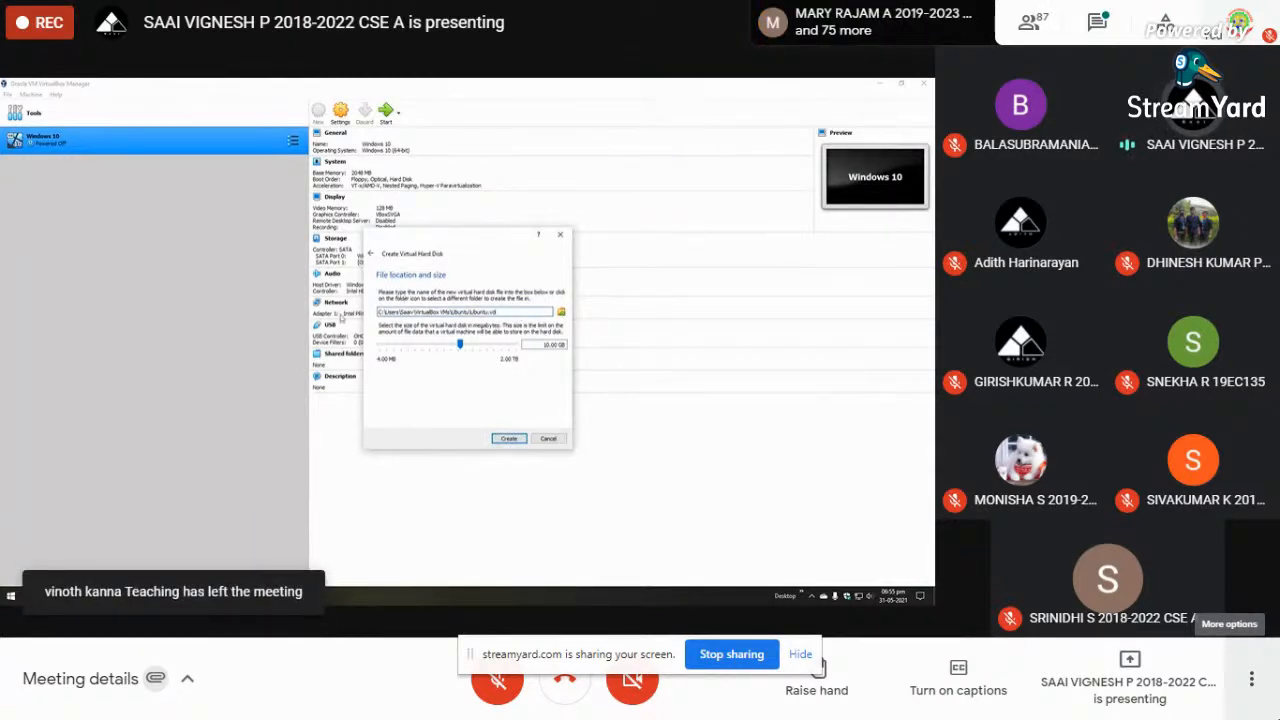
left_click(506, 440)
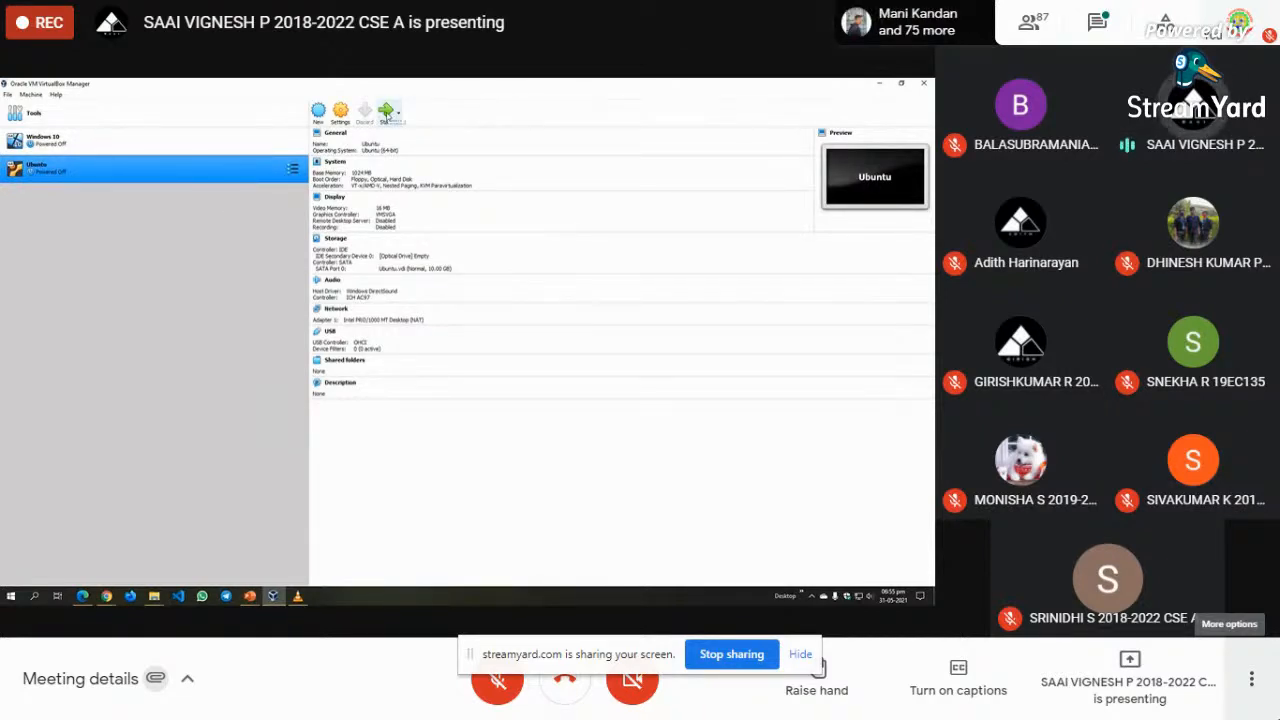
- Boot the Ubuntu VM, then in Chrome close and reopen the WhatsApp video tab
left_click(388, 112)
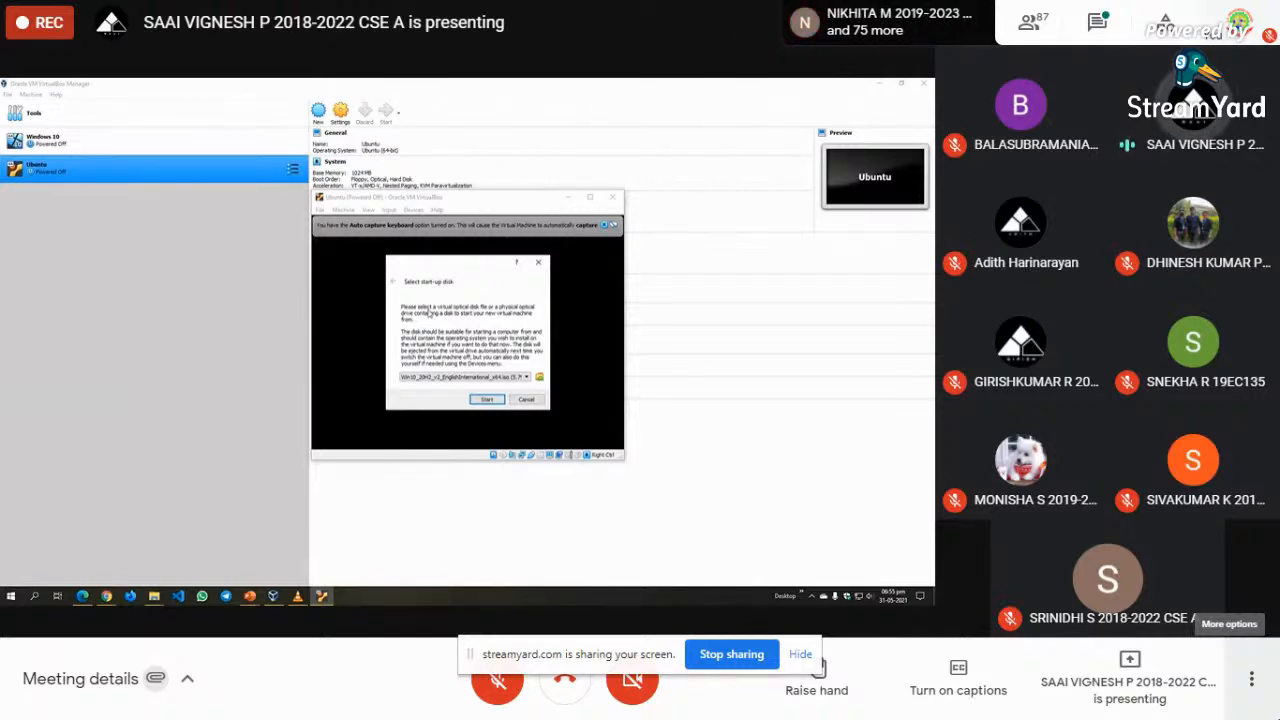
left_click(113, 598)
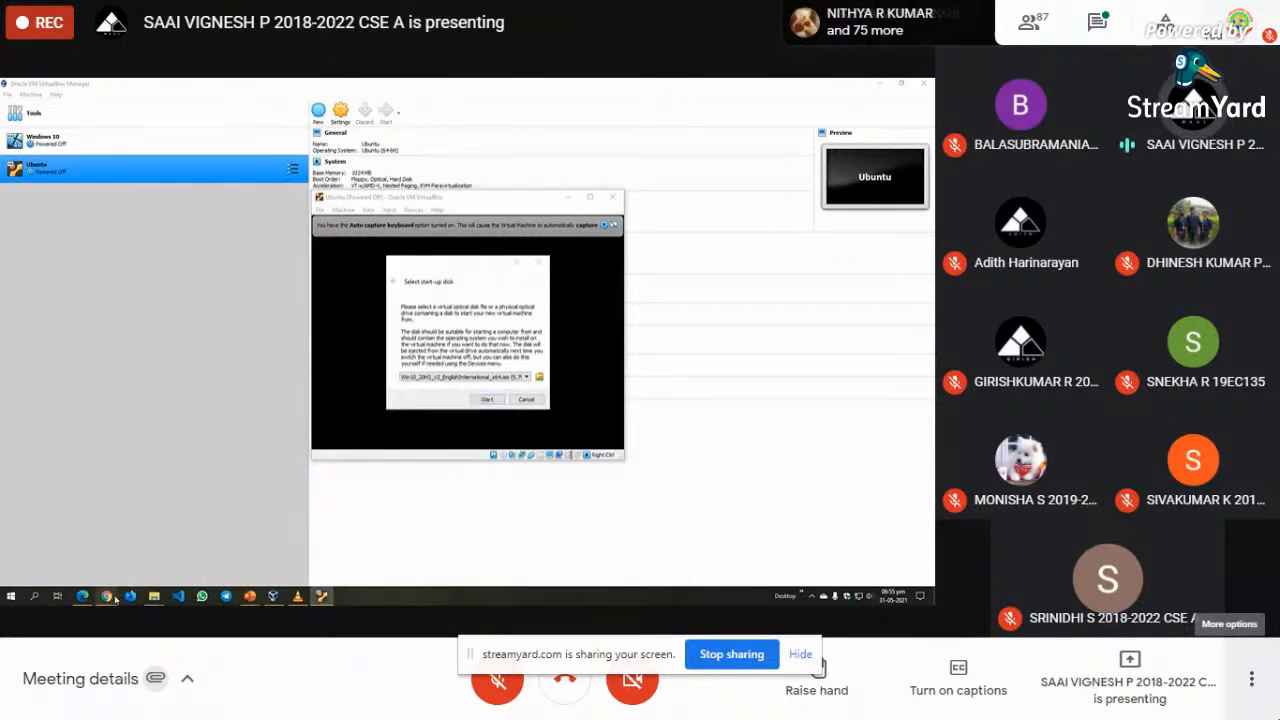
left_click(85, 550)
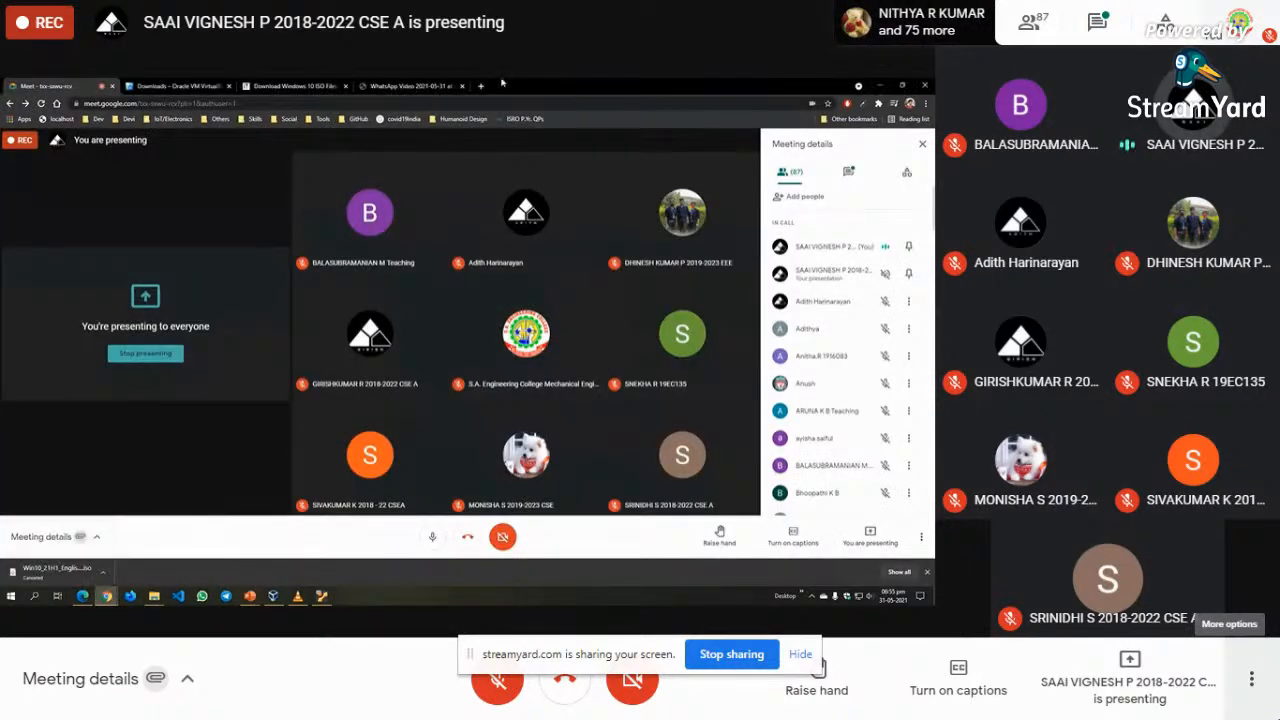
left_click(462, 86)
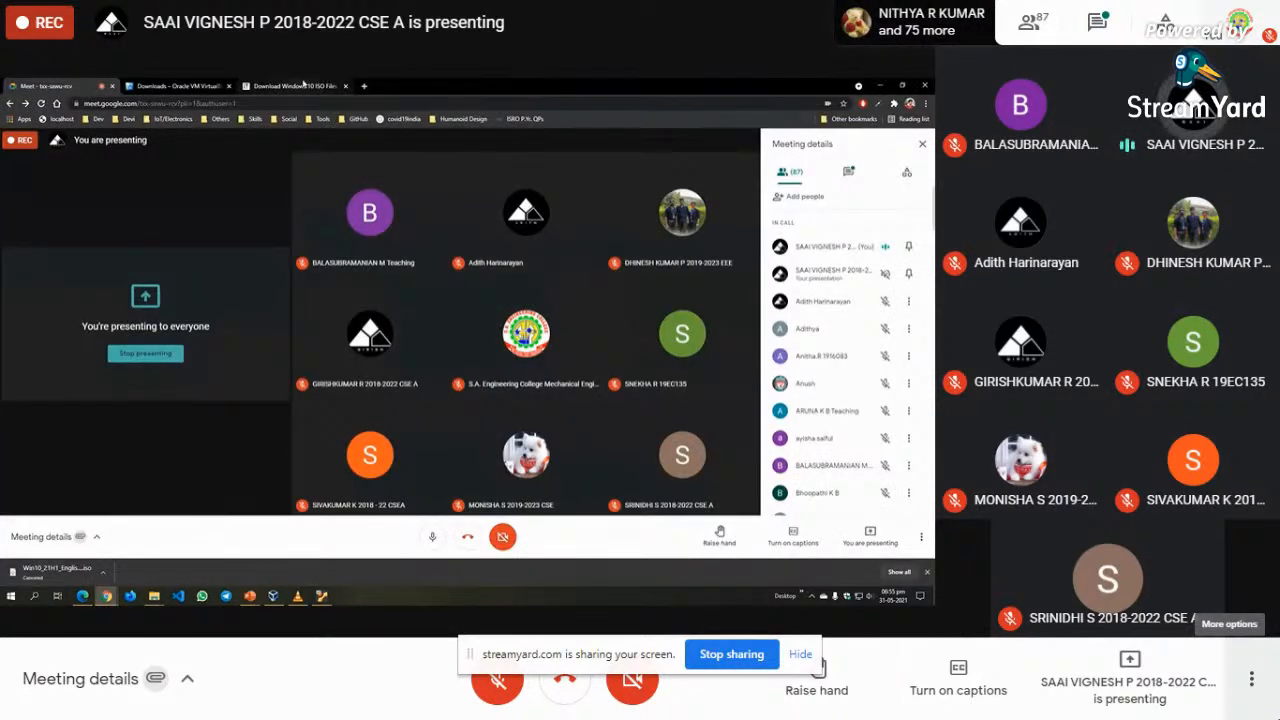
key("ctrl+shift+t")
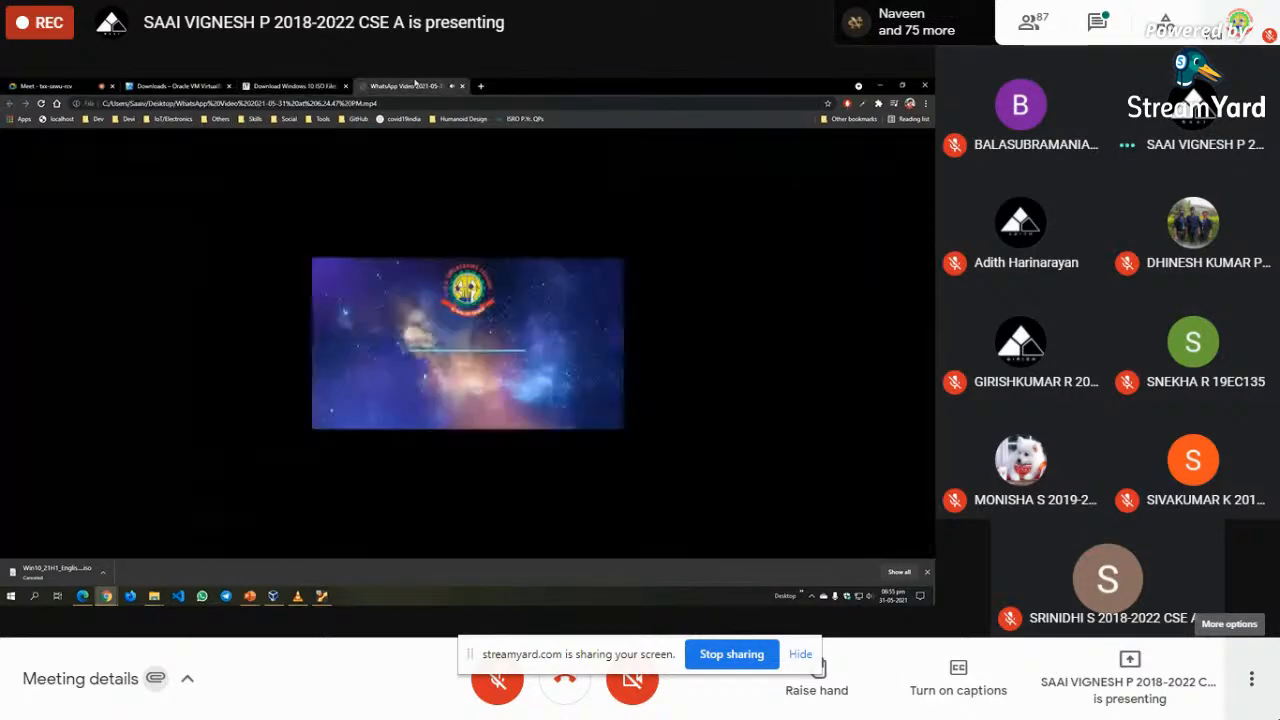
left_click(295, 86)
- Replace the VirtualBox downloads tab's address with ubuntu.com and load it
left_click(178, 86)
left_click(220, 103)
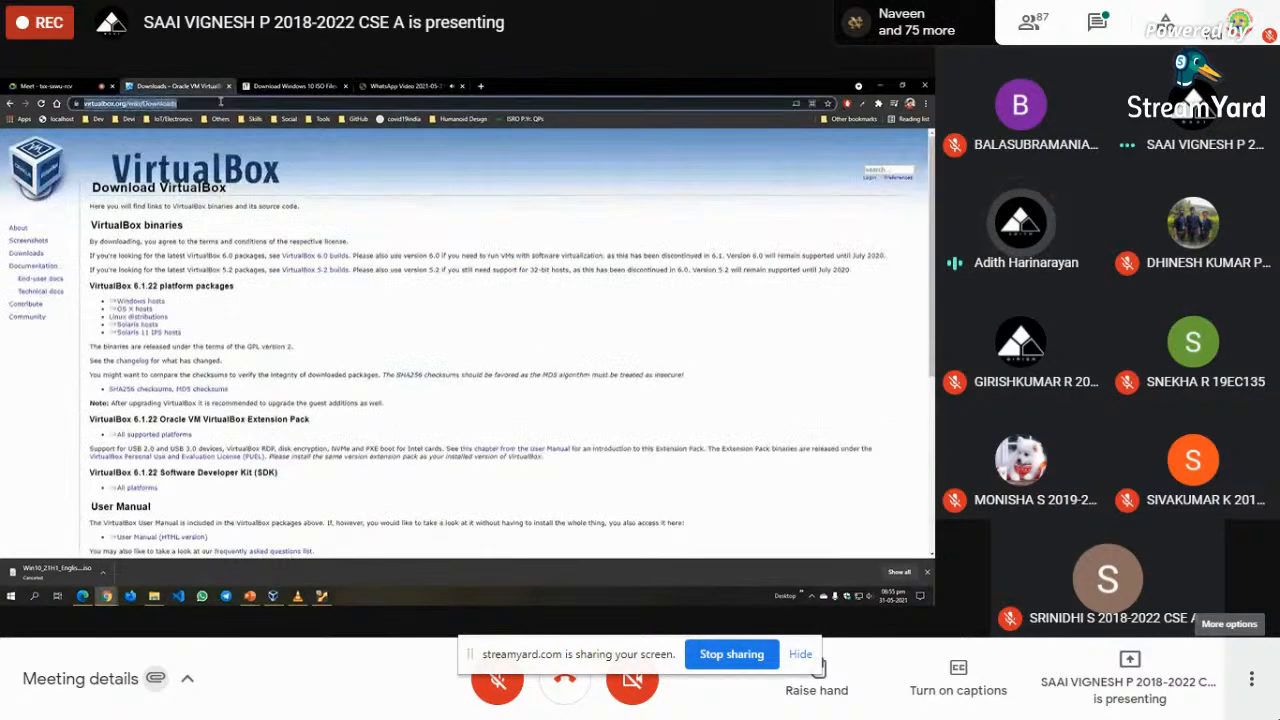
key("BackSpace")
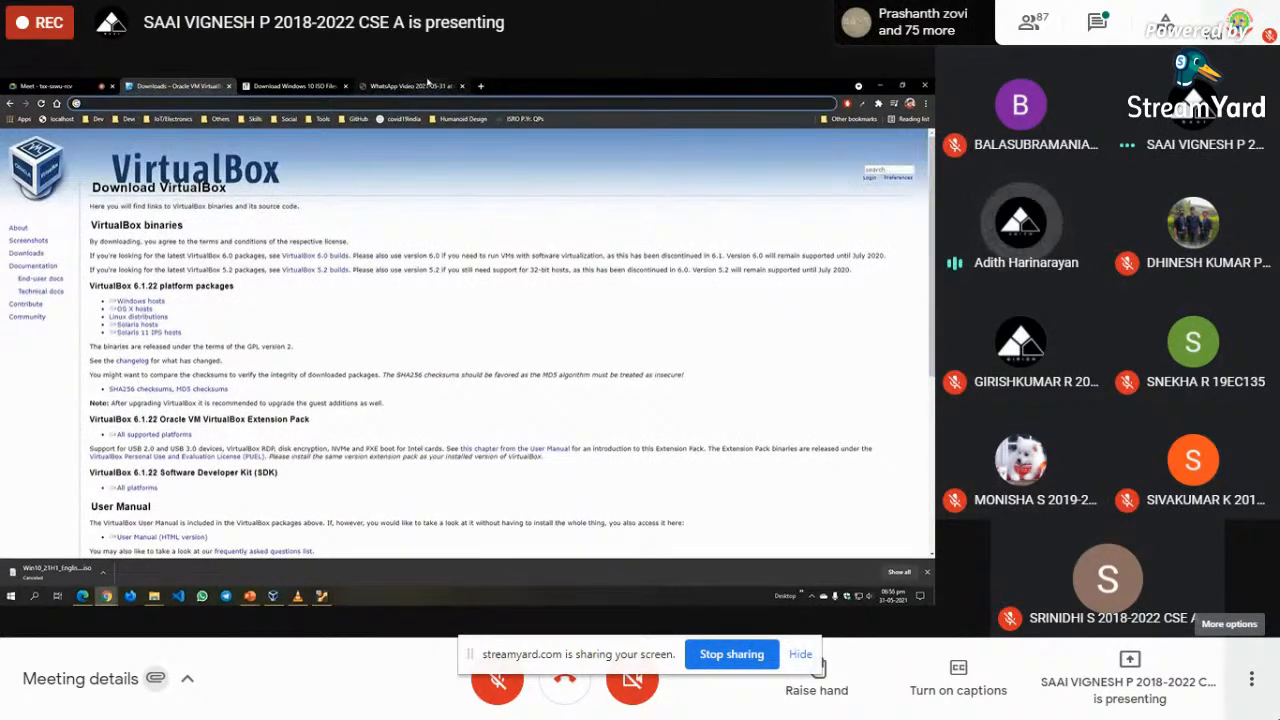
type("ubuntu")
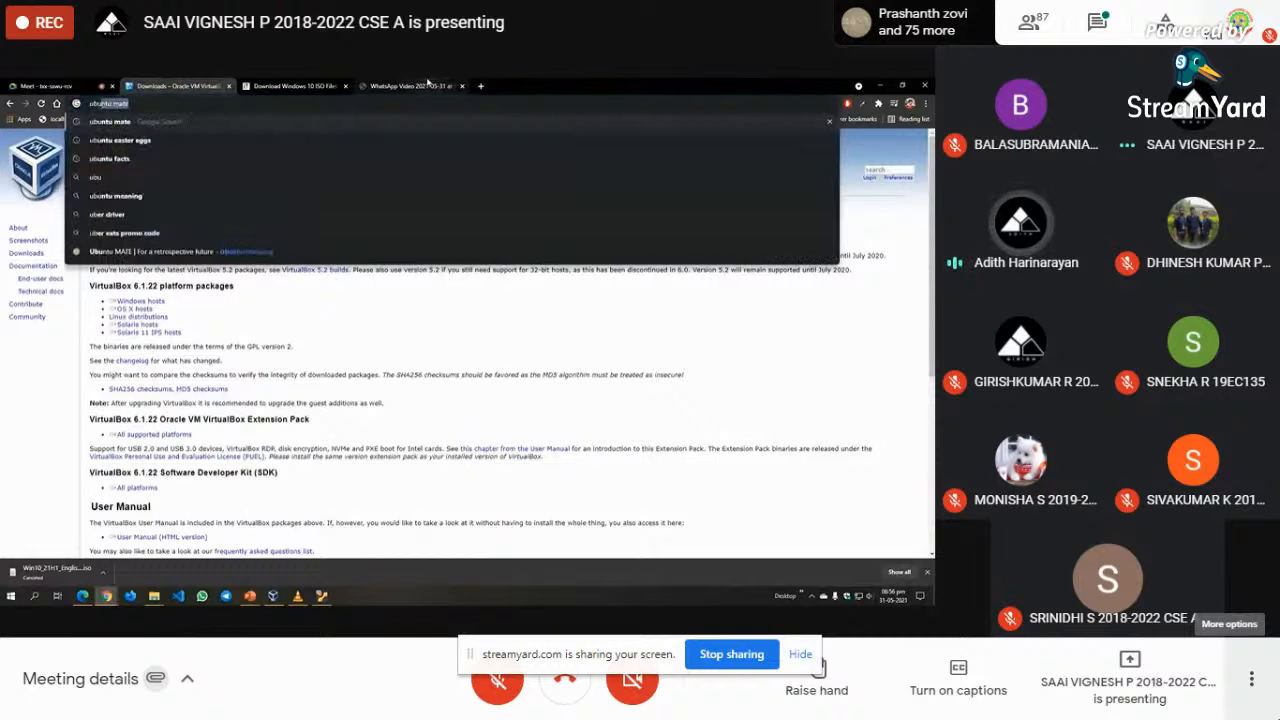
type(".com")
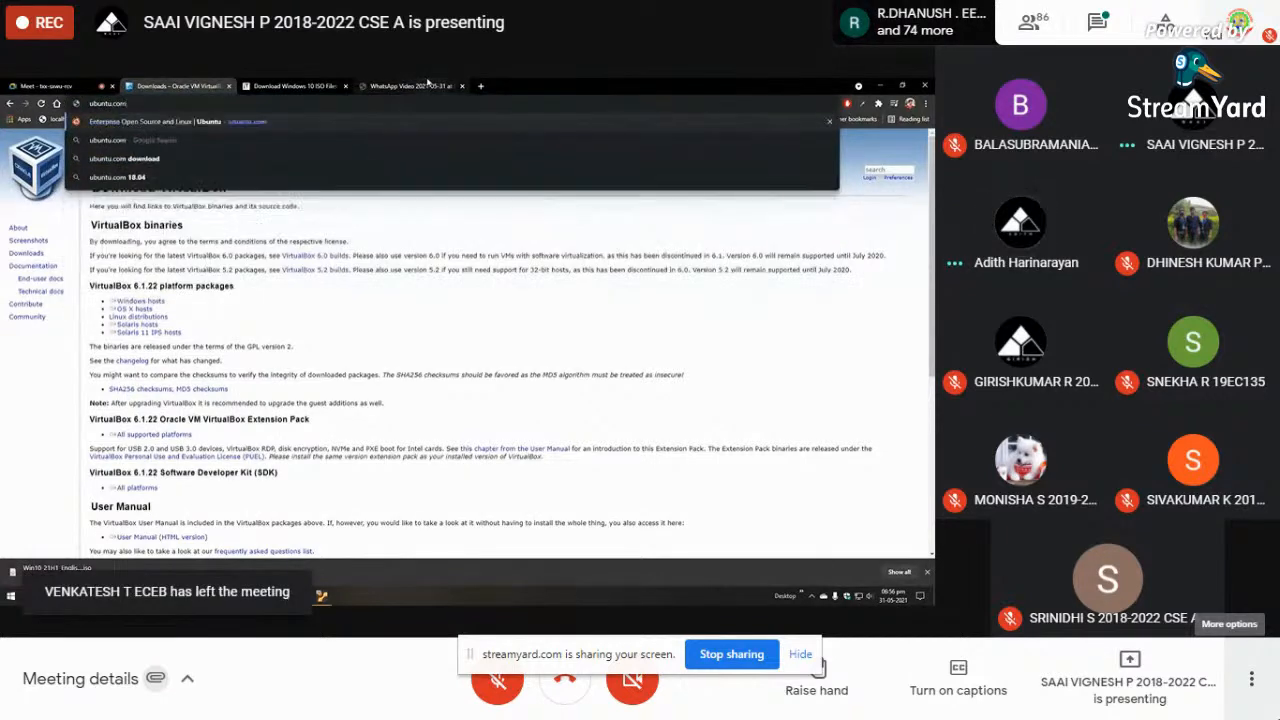
key("Return")
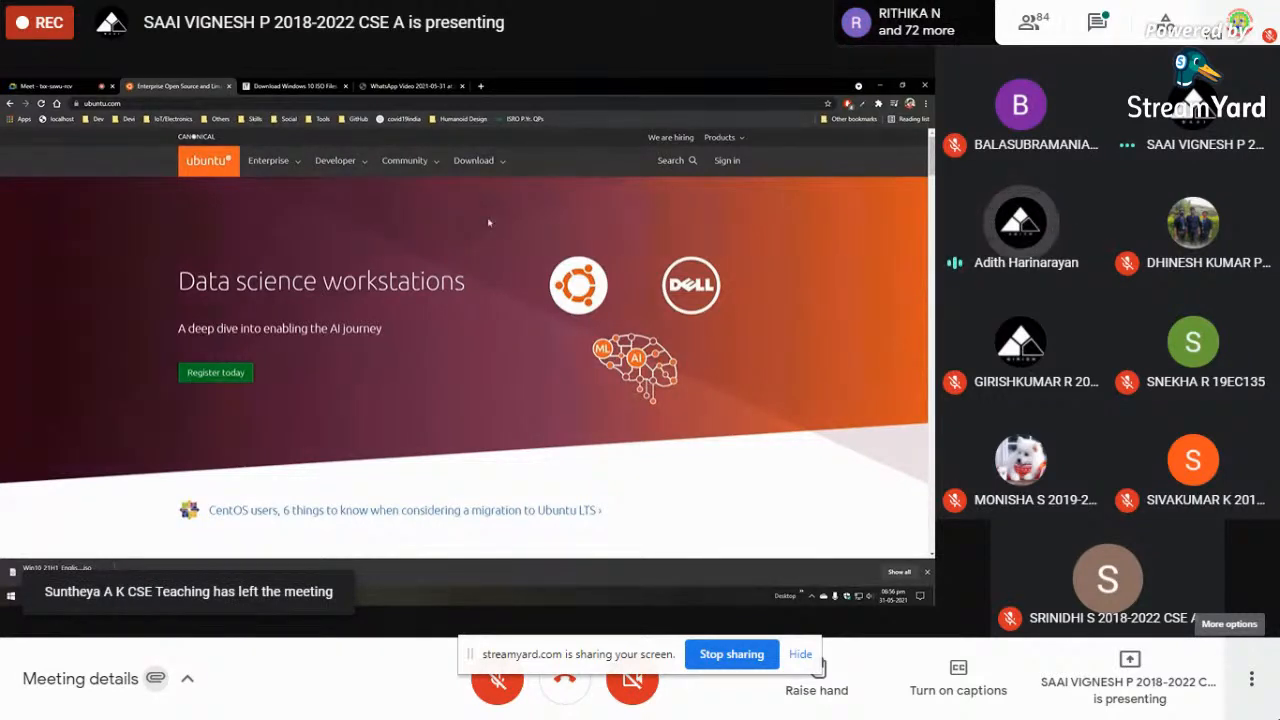
- Bring up ubuntu.com's Download menu after briefly checking the Community menu
left_click(440, 169)
left_click(439, 170)
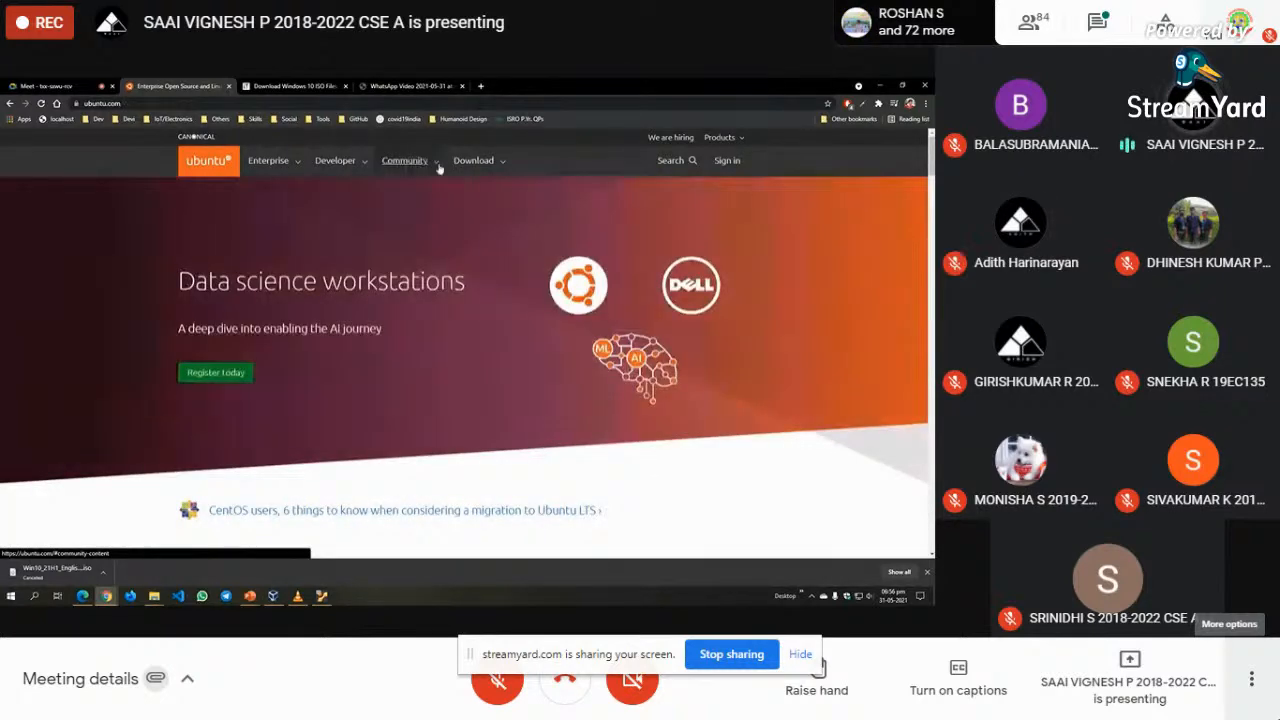
left_click(490, 166)
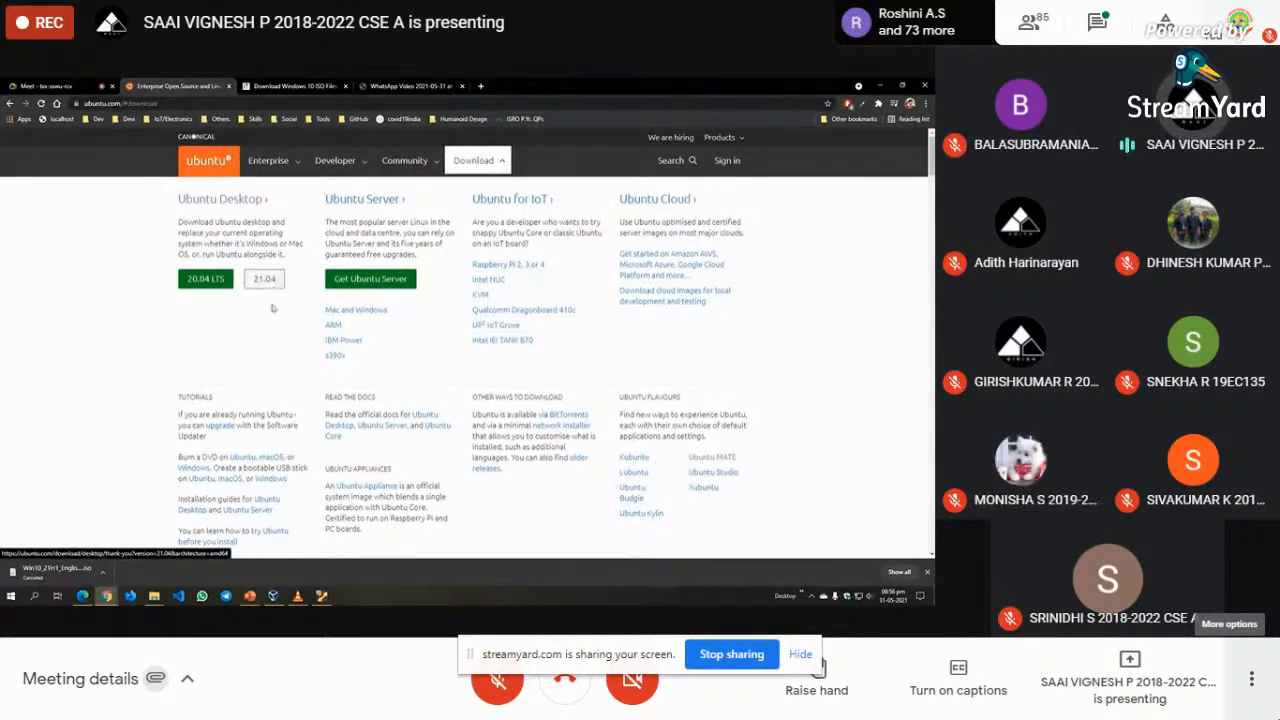
- Save the Ubuntu Desktop 20.04 LTS ISO to the Desktop, then cancel the download
left_click(207, 280)
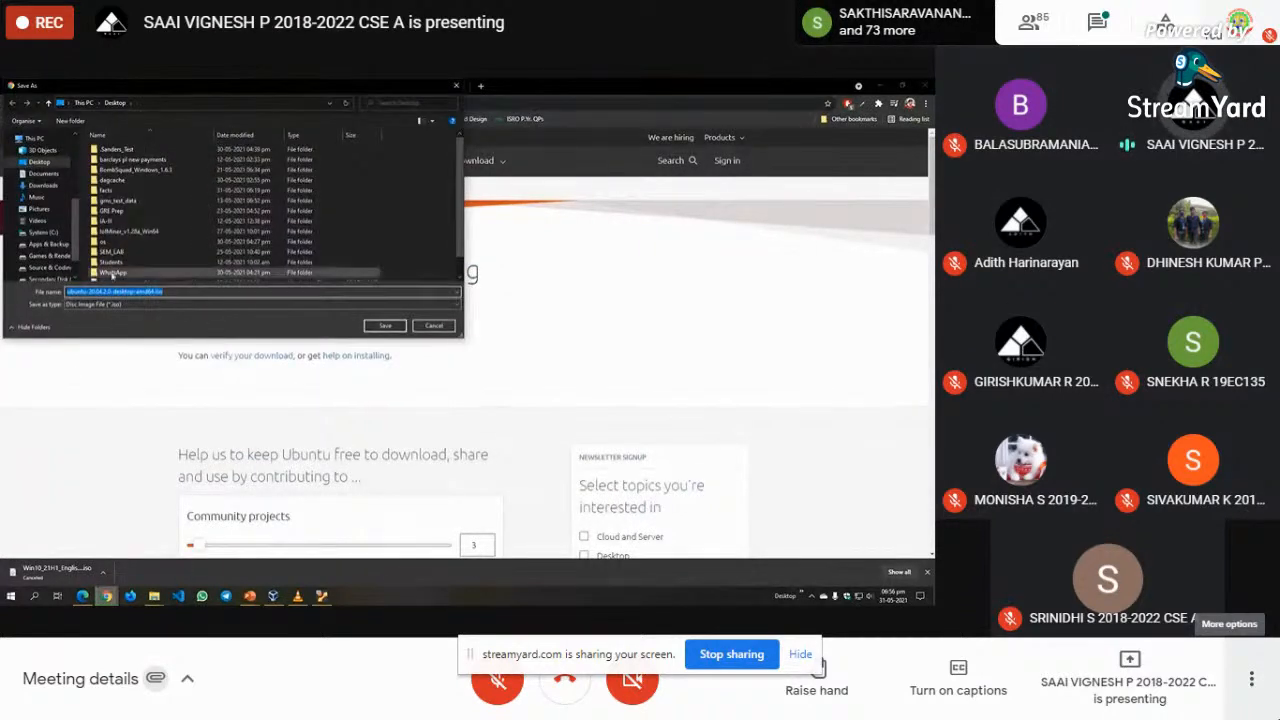
left_click(385, 326)
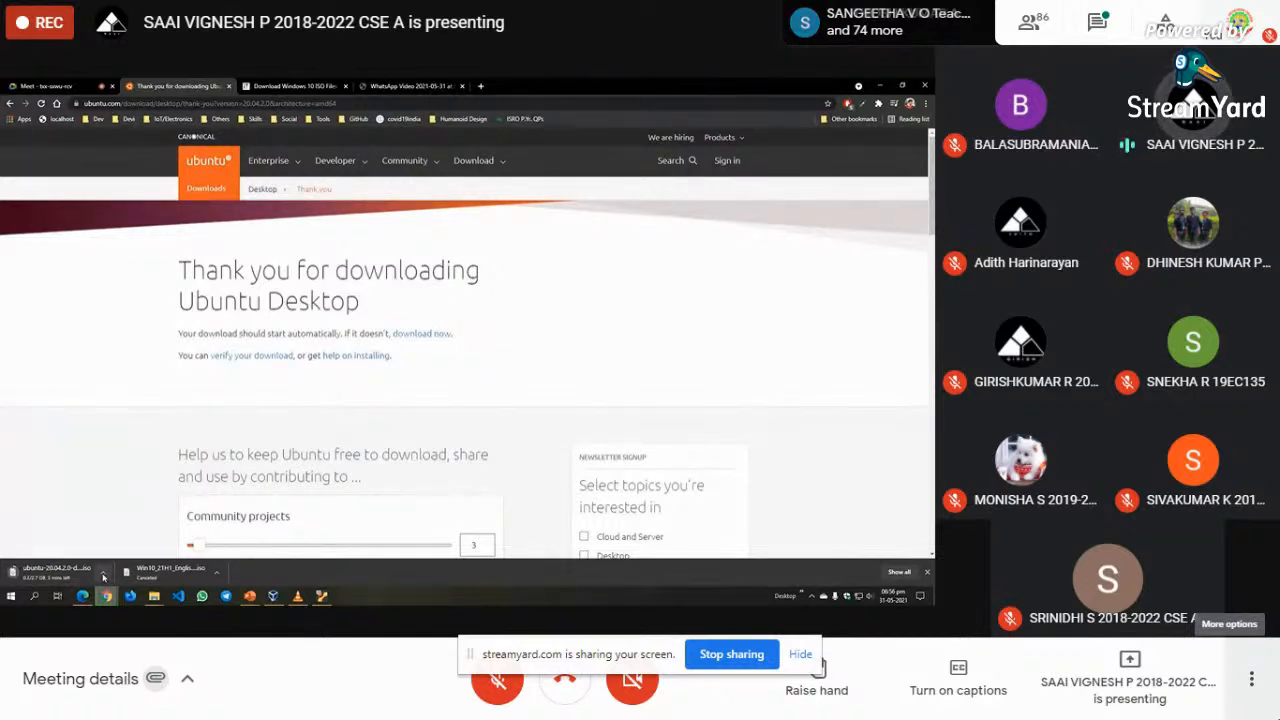
left_click(104, 574)
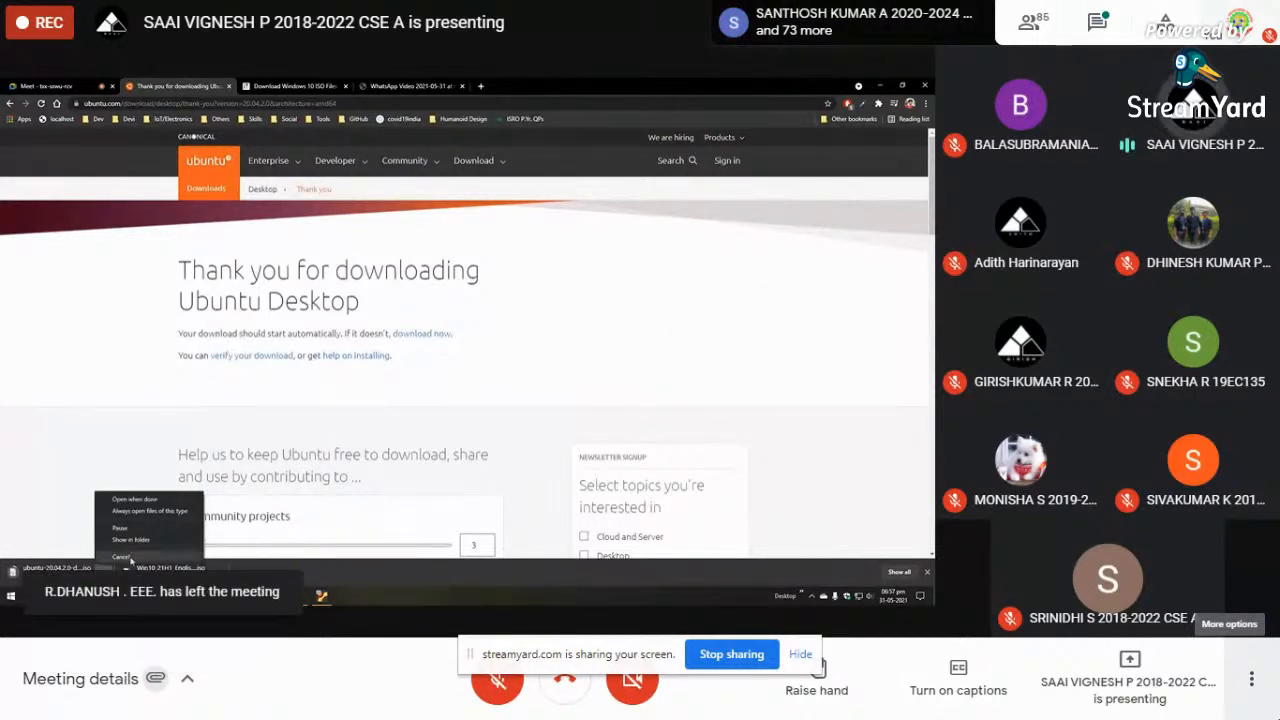
left_click(130, 557)
mouse_move(321, 595)
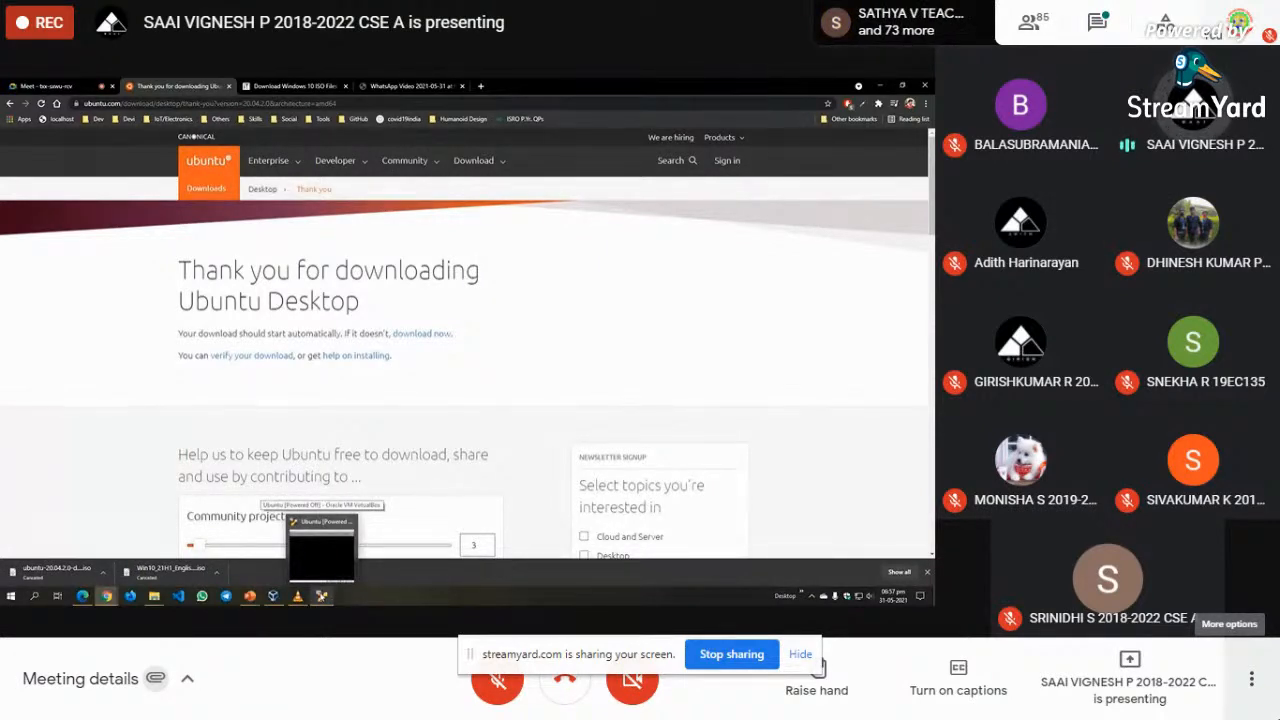
left_click(321, 545)
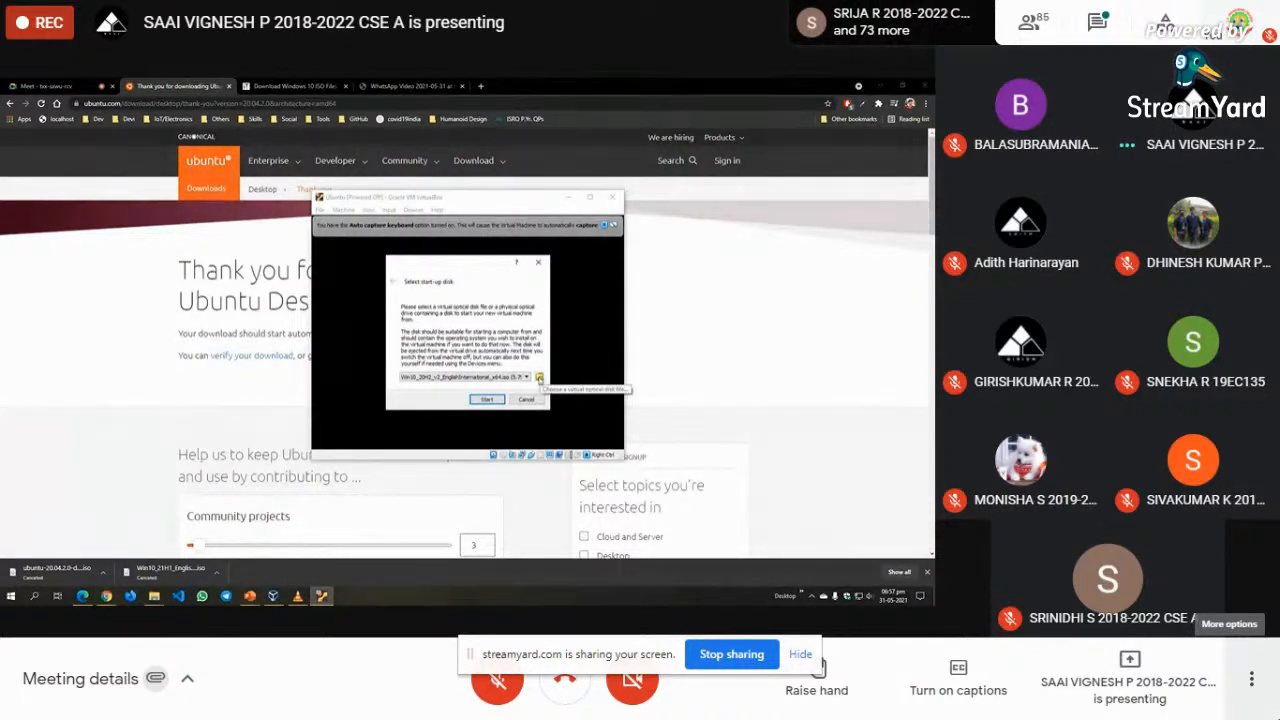
- Add ubuntu-21.04-desktop-amd64.iso as the VM's start-up disk and boot from it
left_click(539, 377)
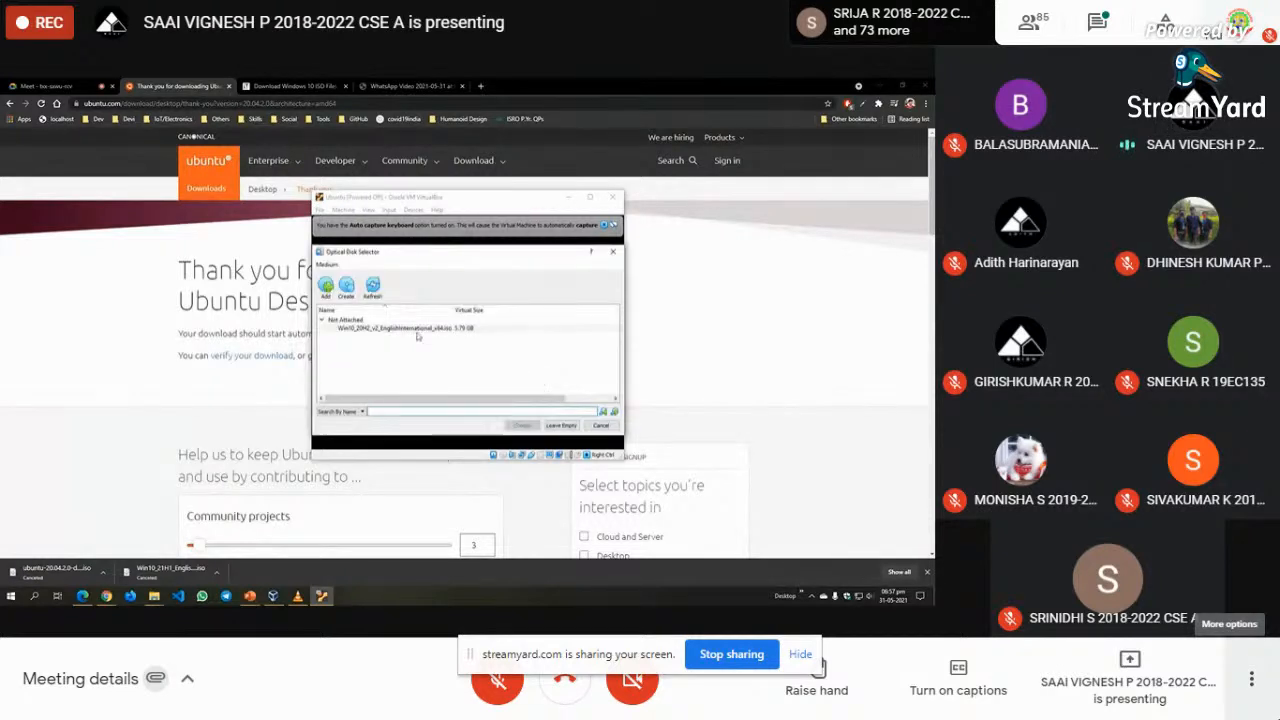
left_click(325, 288)
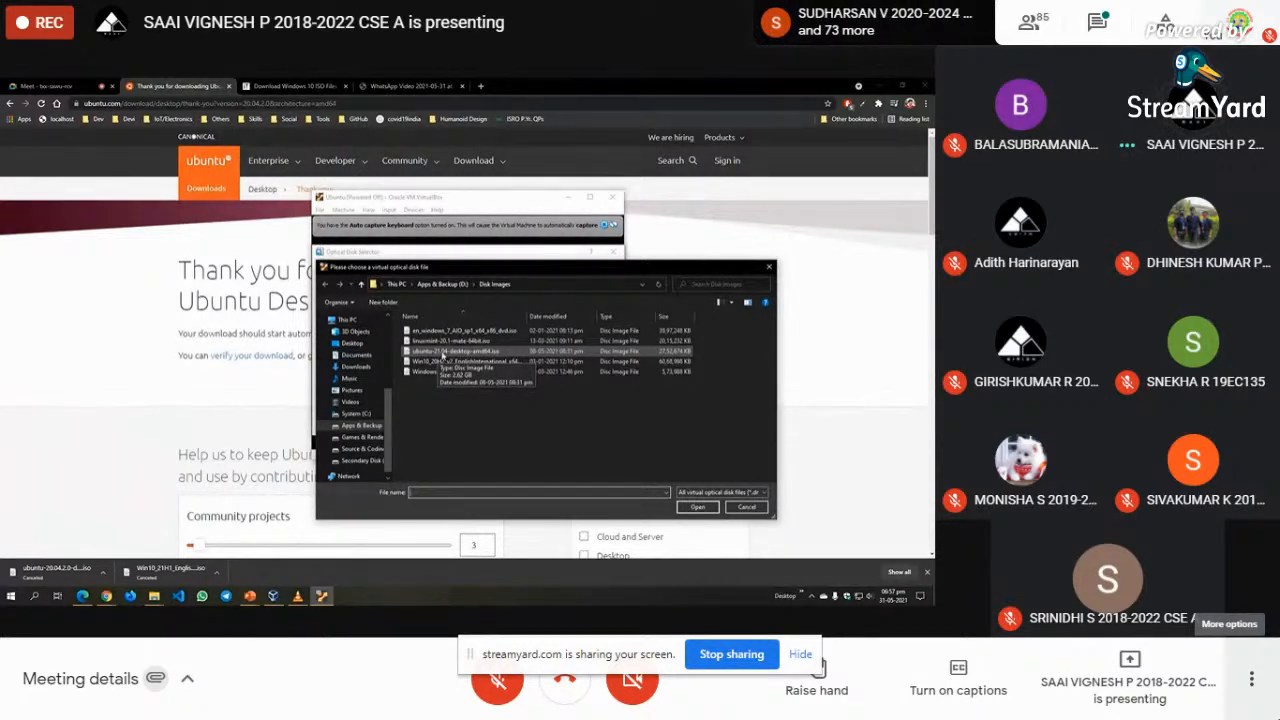
left_click(449, 357)
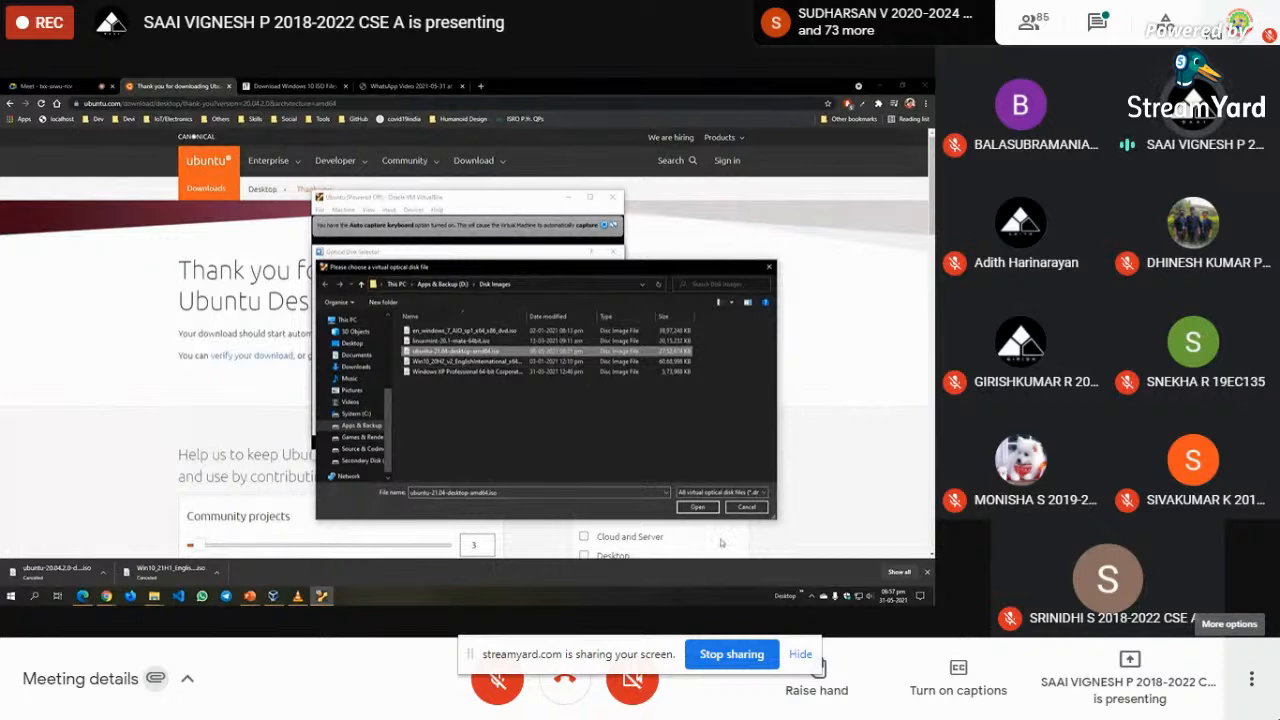
left_click(697, 507)
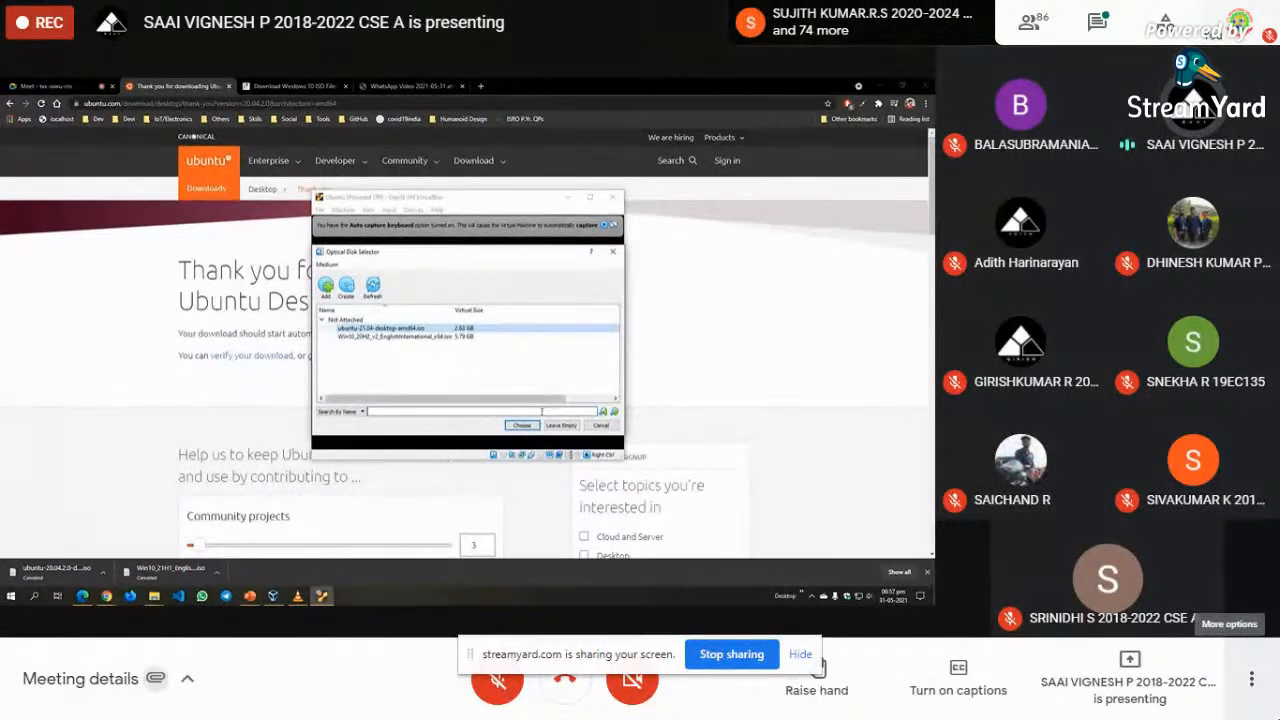
left_click(521, 425)
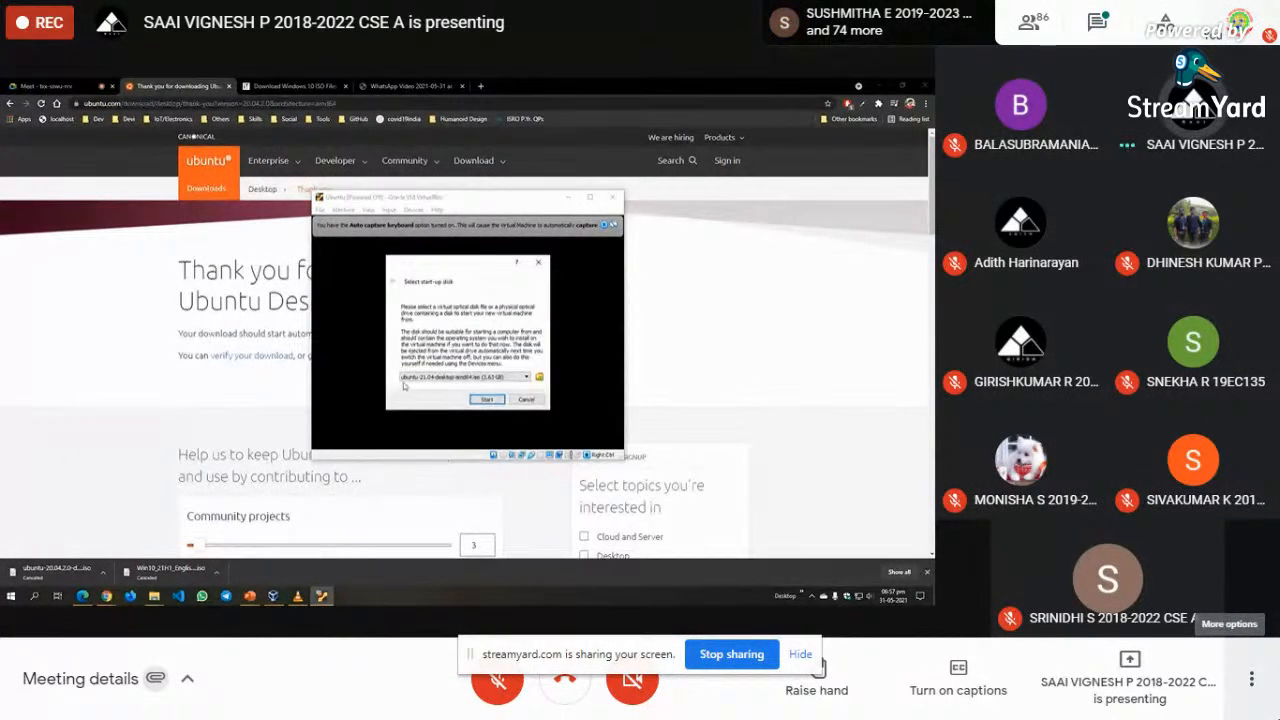
left_click(487, 399)
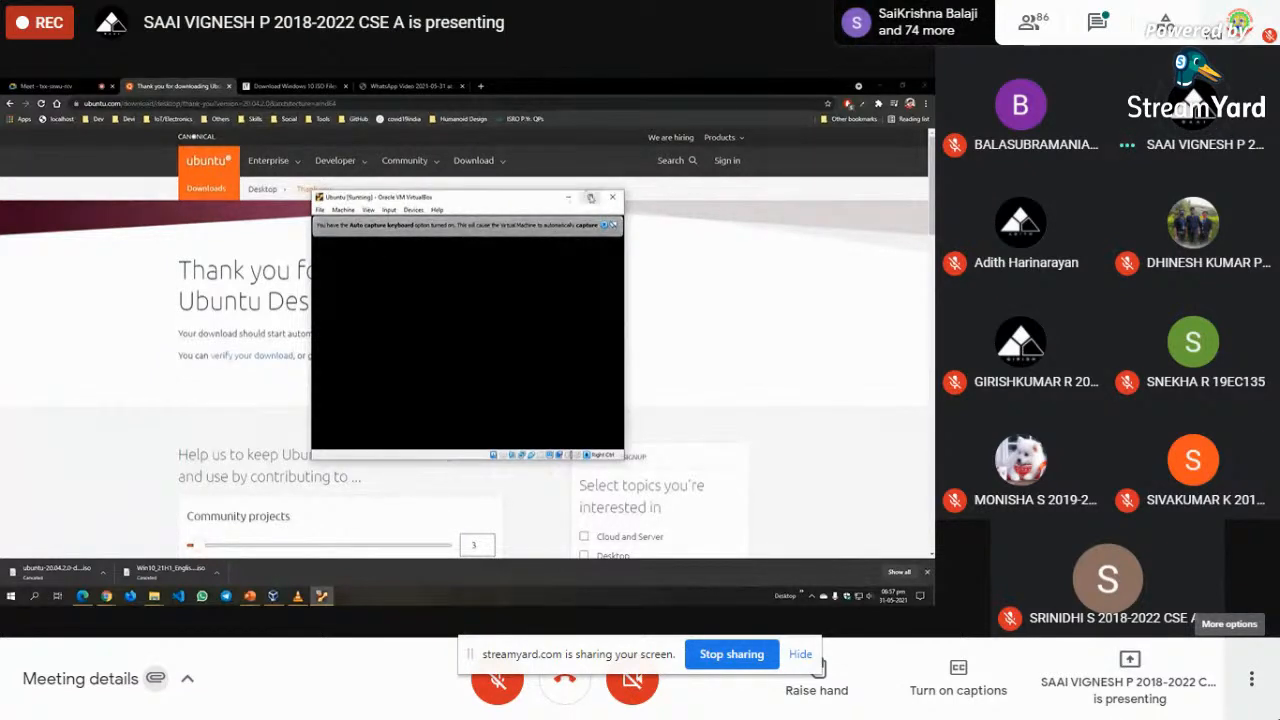
left_click(590, 198)
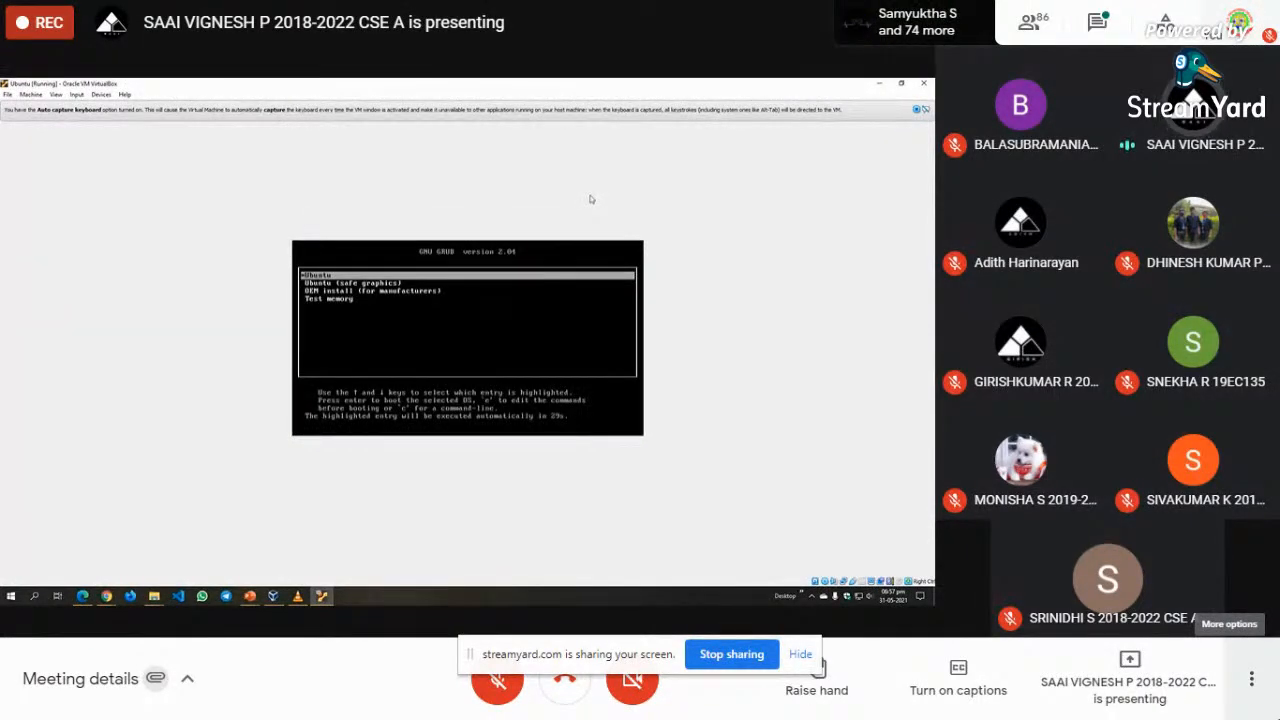
- Stop the GRUB countdown and boot the default Ubuntu entry
key("Down")
key("Up")
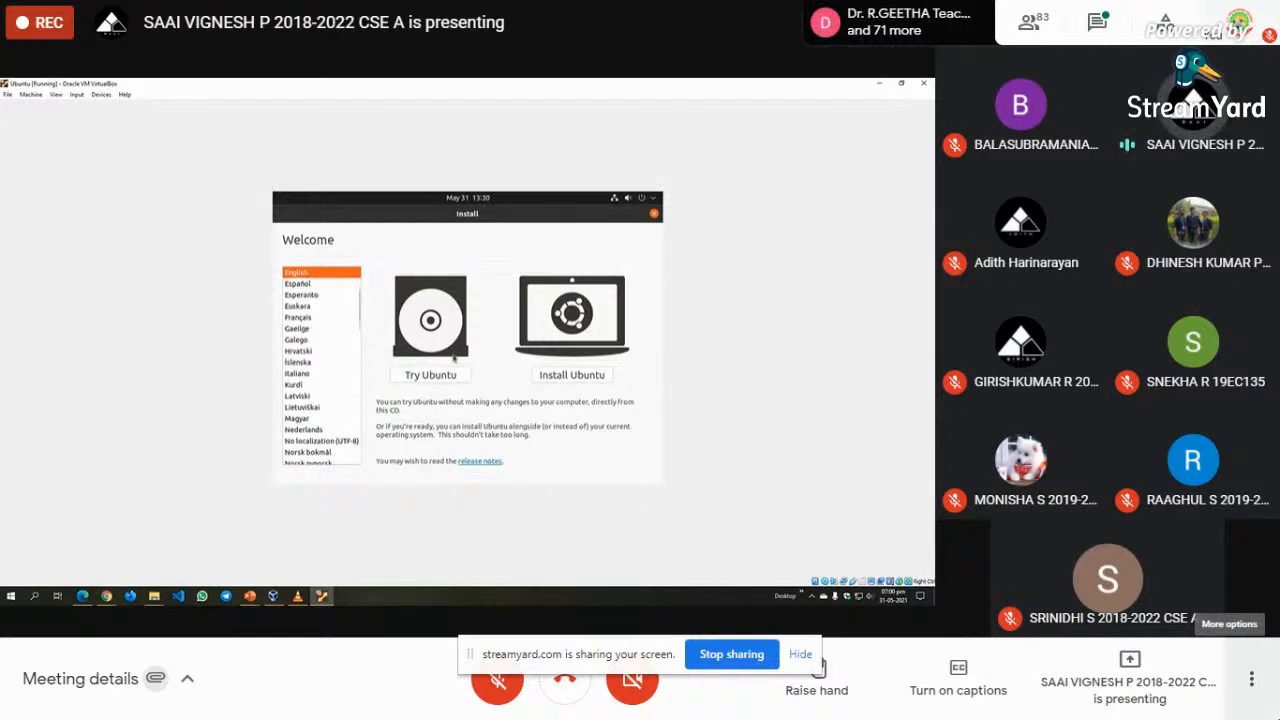
- Choose Try Ubuntu and look through the live desktop's system menu and calendar panel
left_click(422, 377)
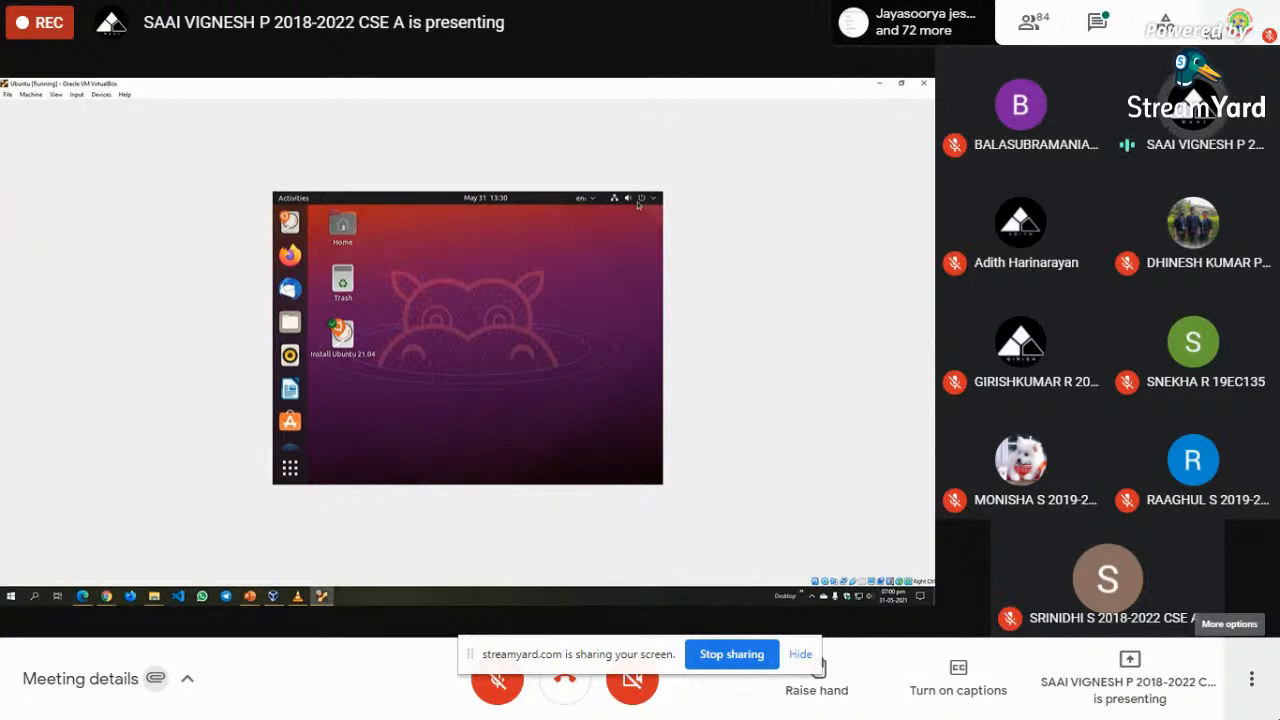
left_click(638, 204)
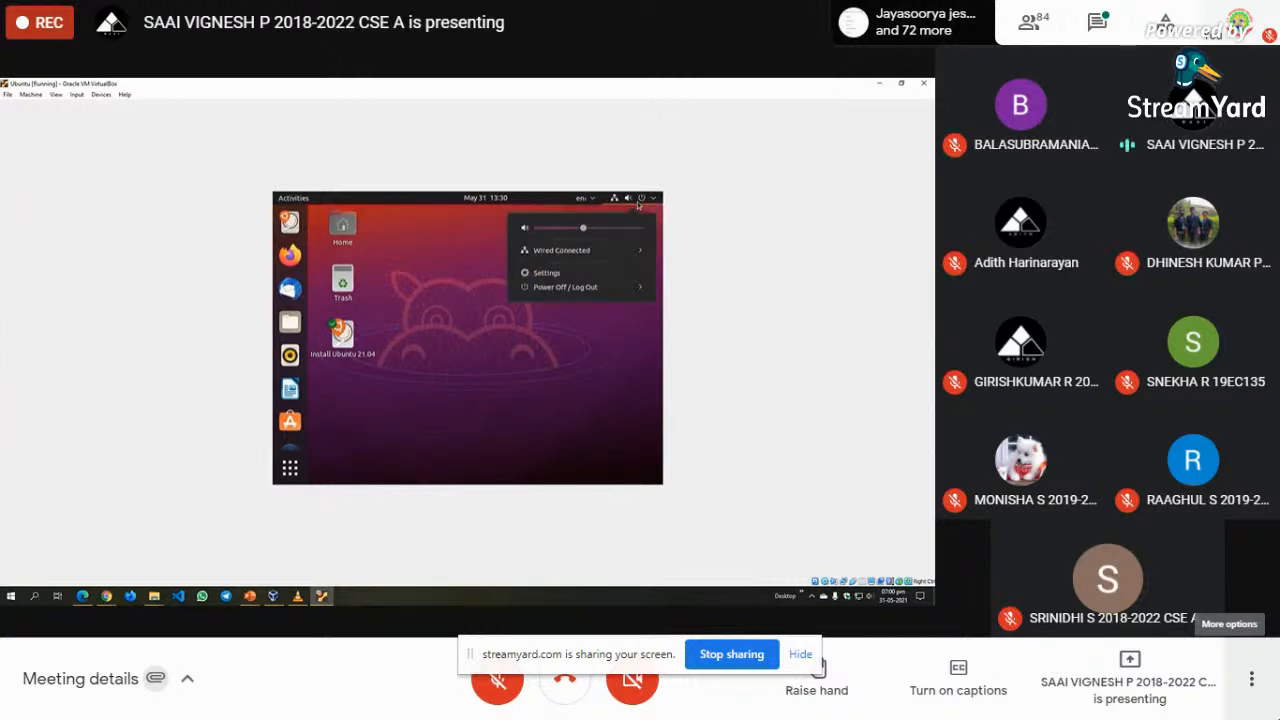
left_click(638, 204)
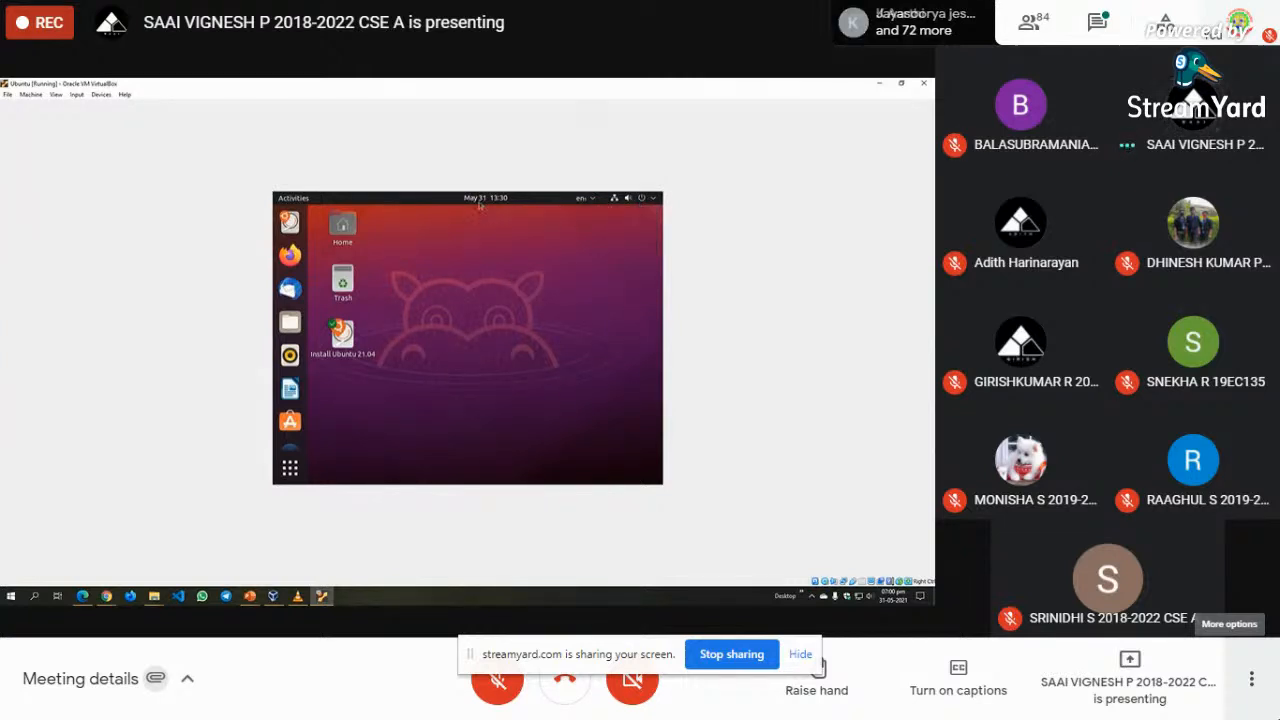
left_click(480, 203)
left_click(480, 203)
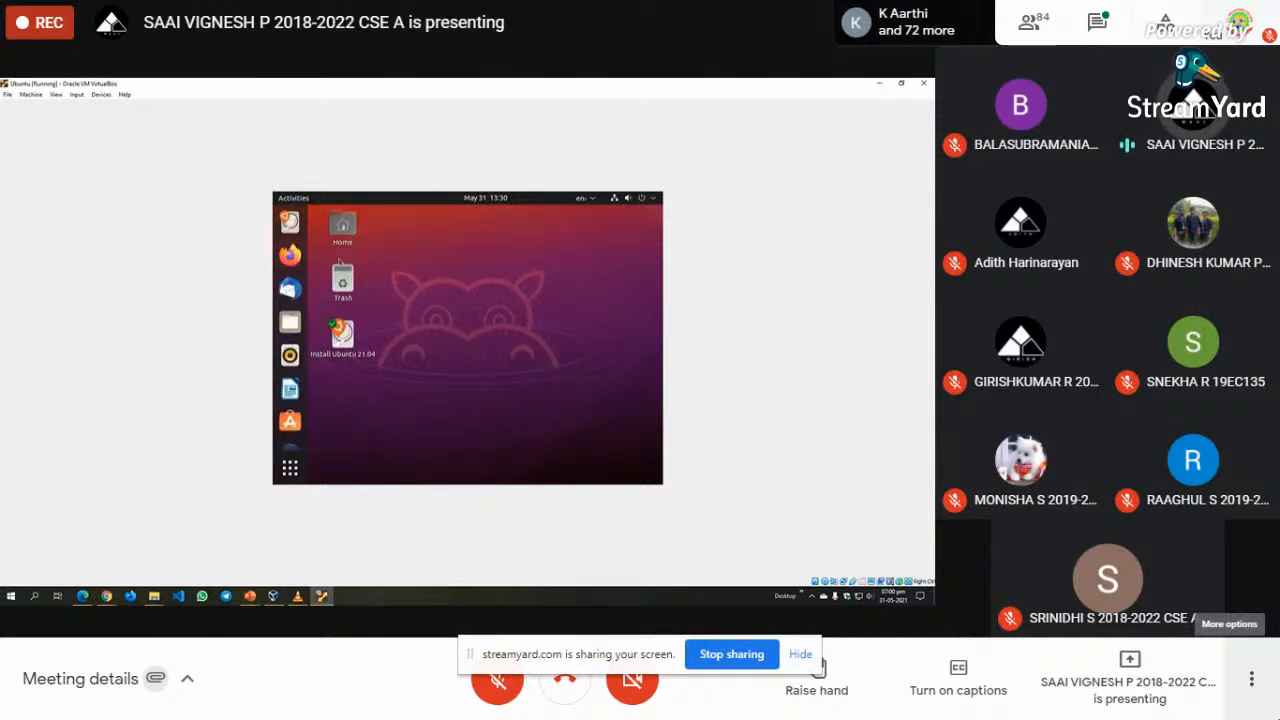
- Open and close the Files app, then launch the Install Ubuntu 21.04 installer
left_click(290, 321)
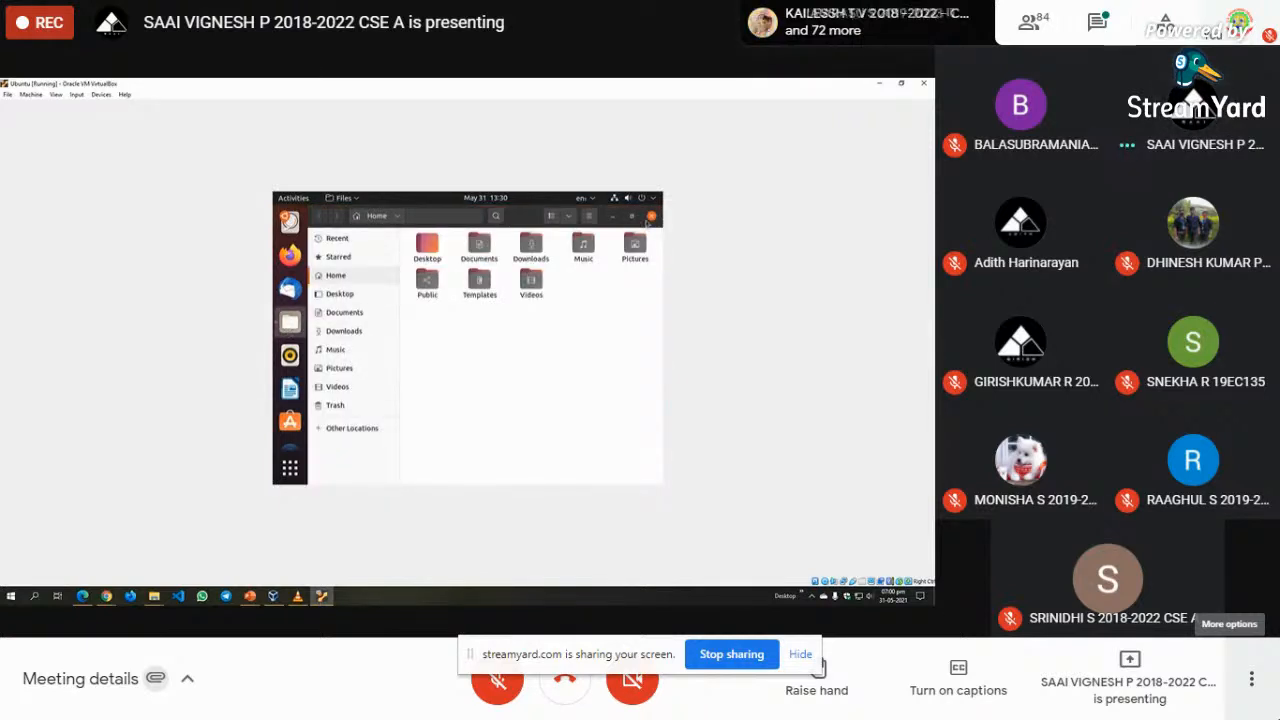
left_click(650, 217)
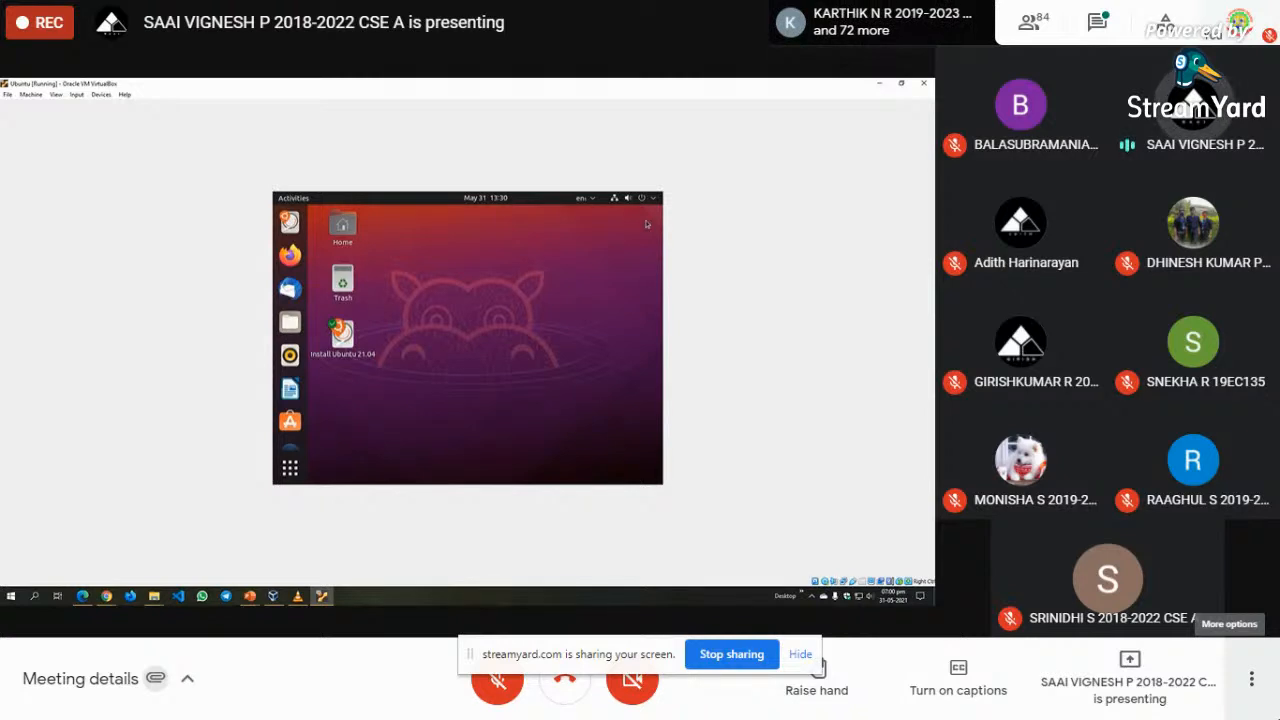
left_click(489, 199)
left_click(489, 199)
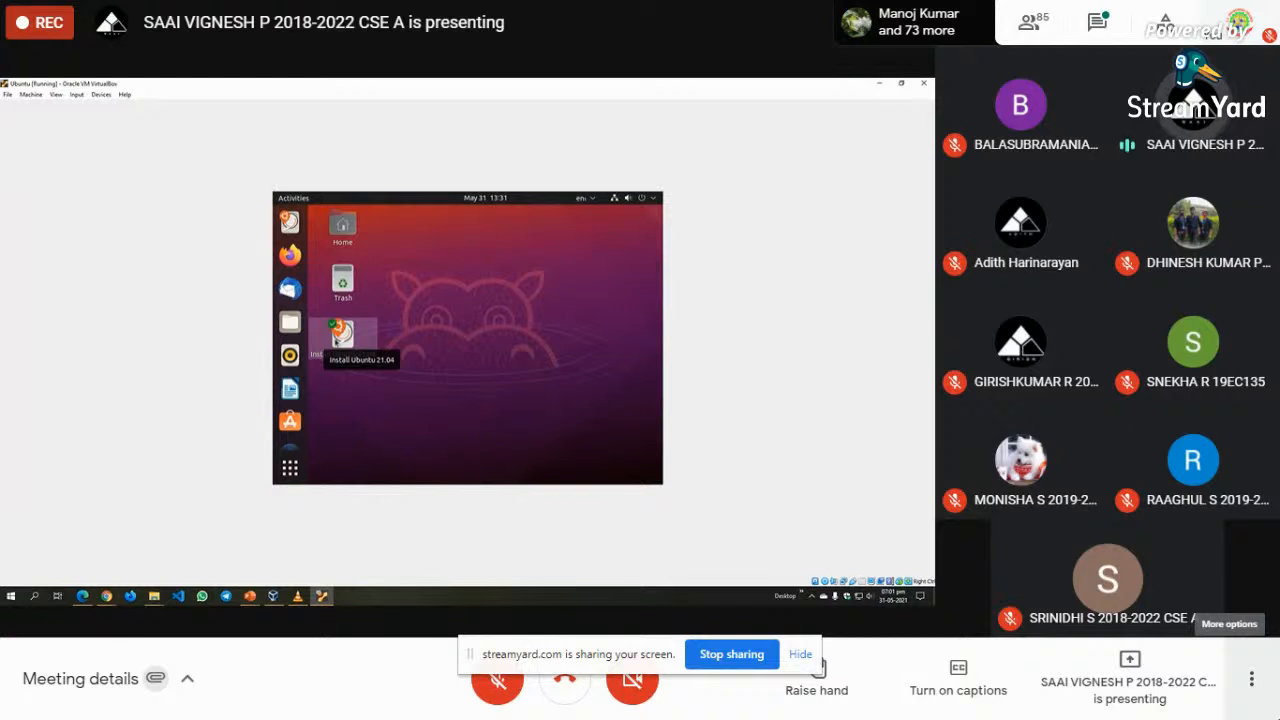
left_click(342, 336)
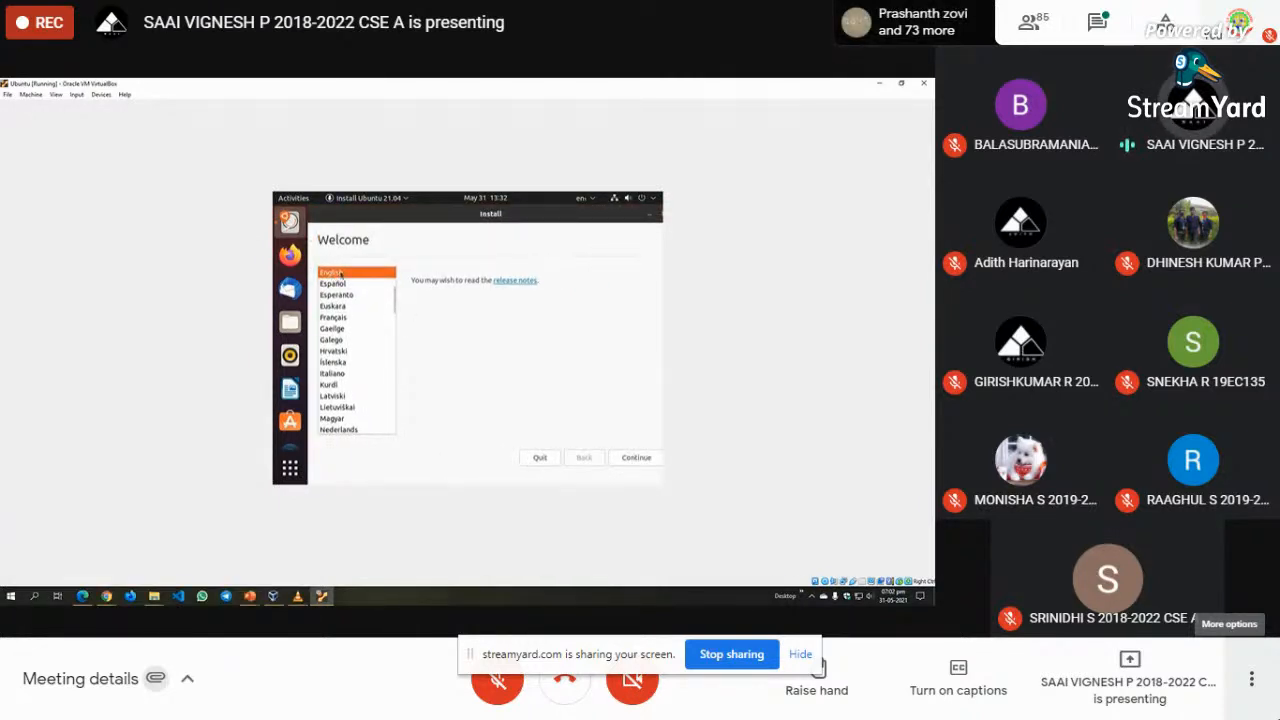
- Keep English on the installer's Welcome screen and continue to Keyboard layout
left_click(638, 458)
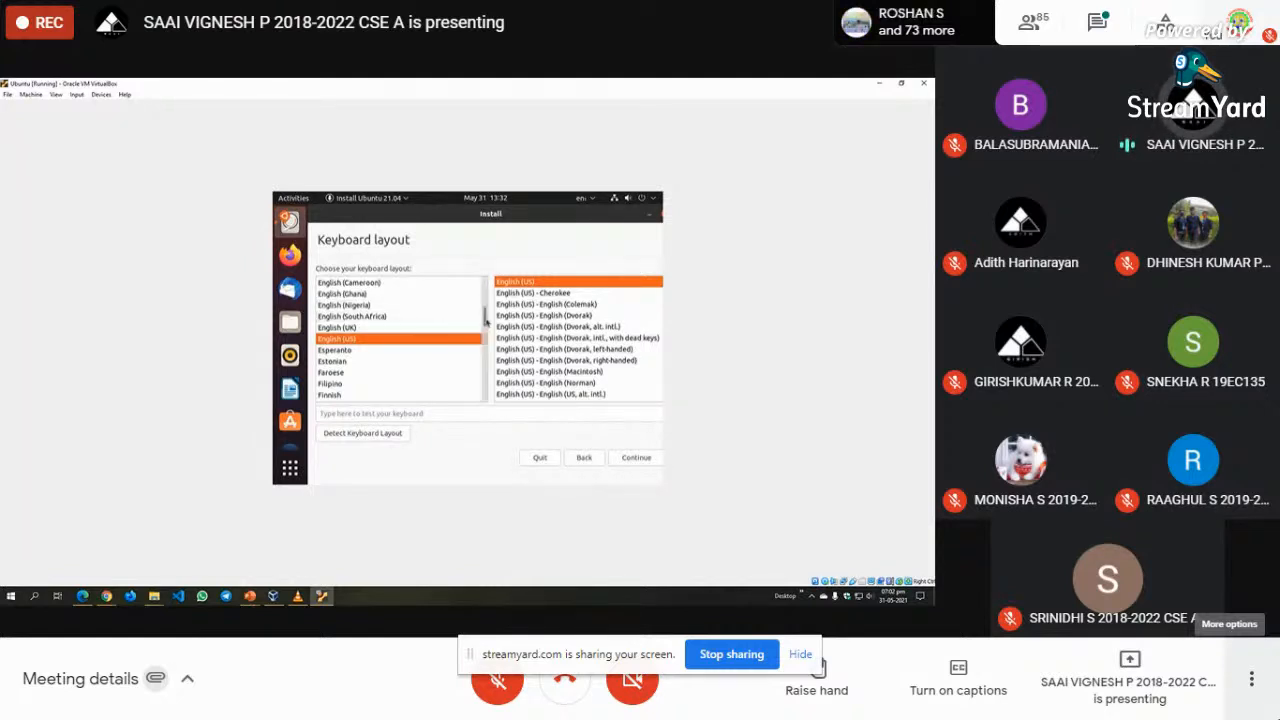
scroll(410, 325, "up", 2)
- Choose the Indian - English (India, with rupee) keyboard layout, continue, and untick downloading updates
left_click(414, 338)
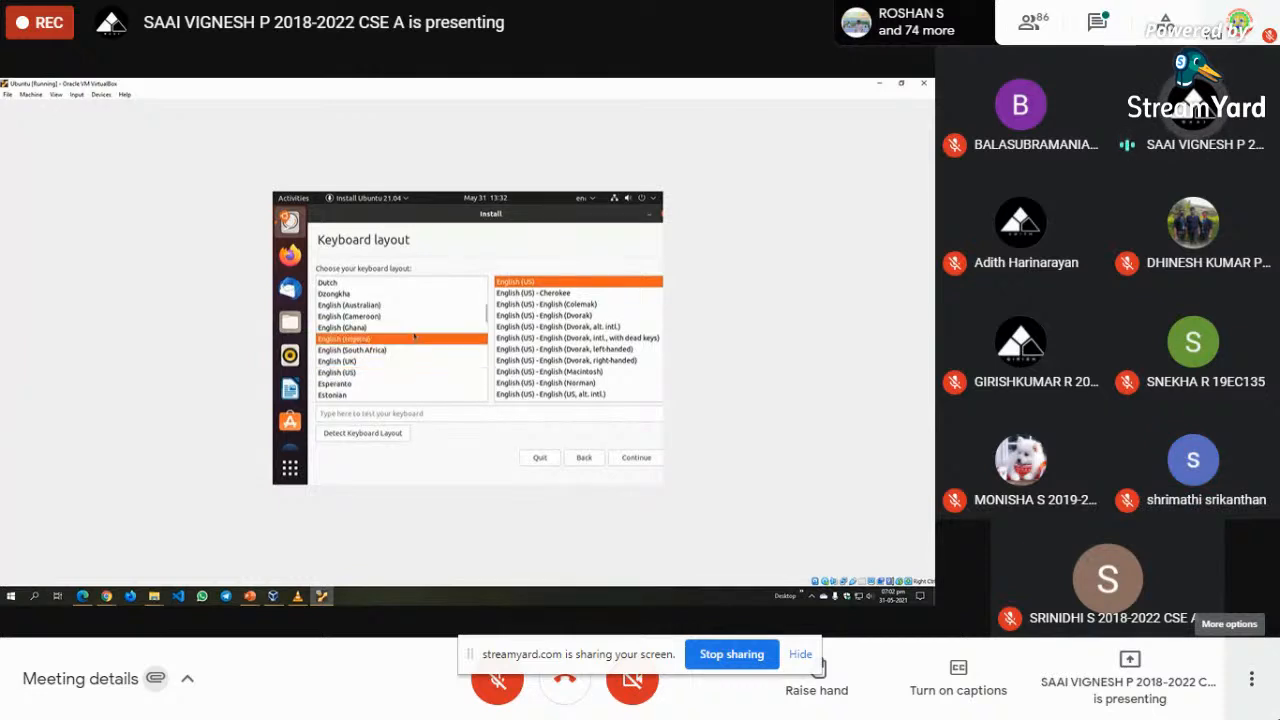
type("india")
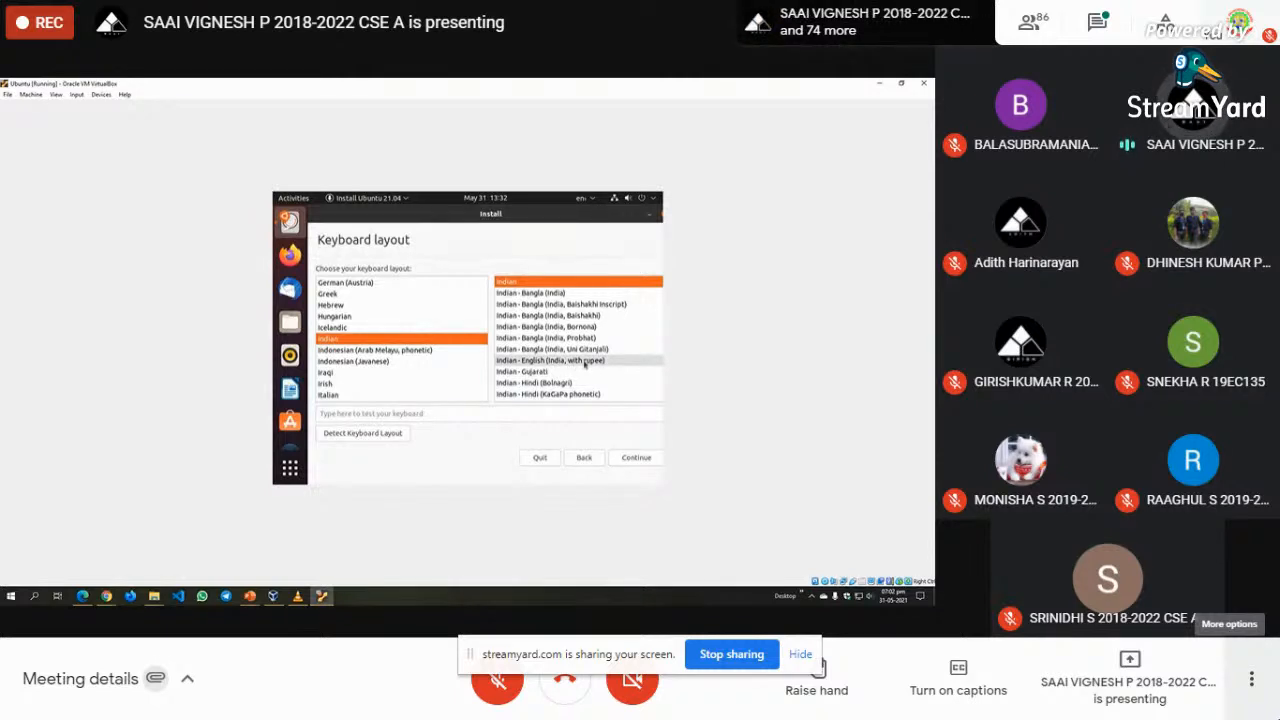
left_click(585, 362)
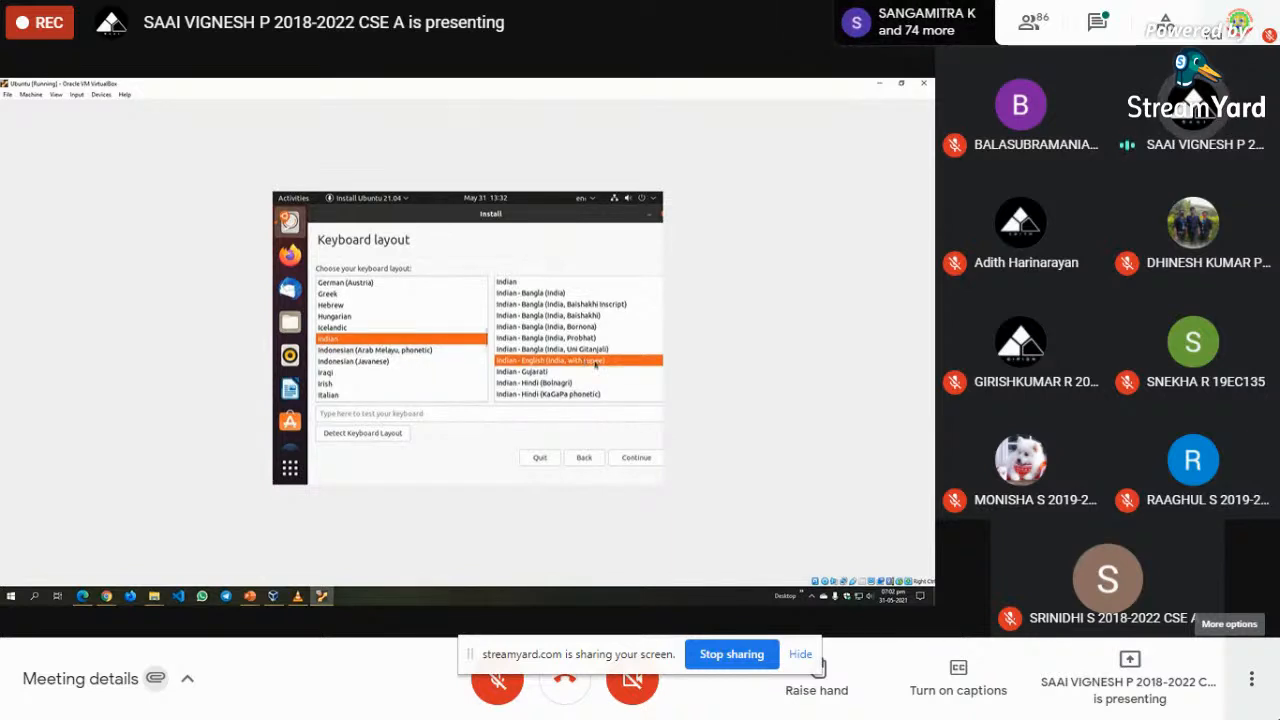
left_click(631, 459)
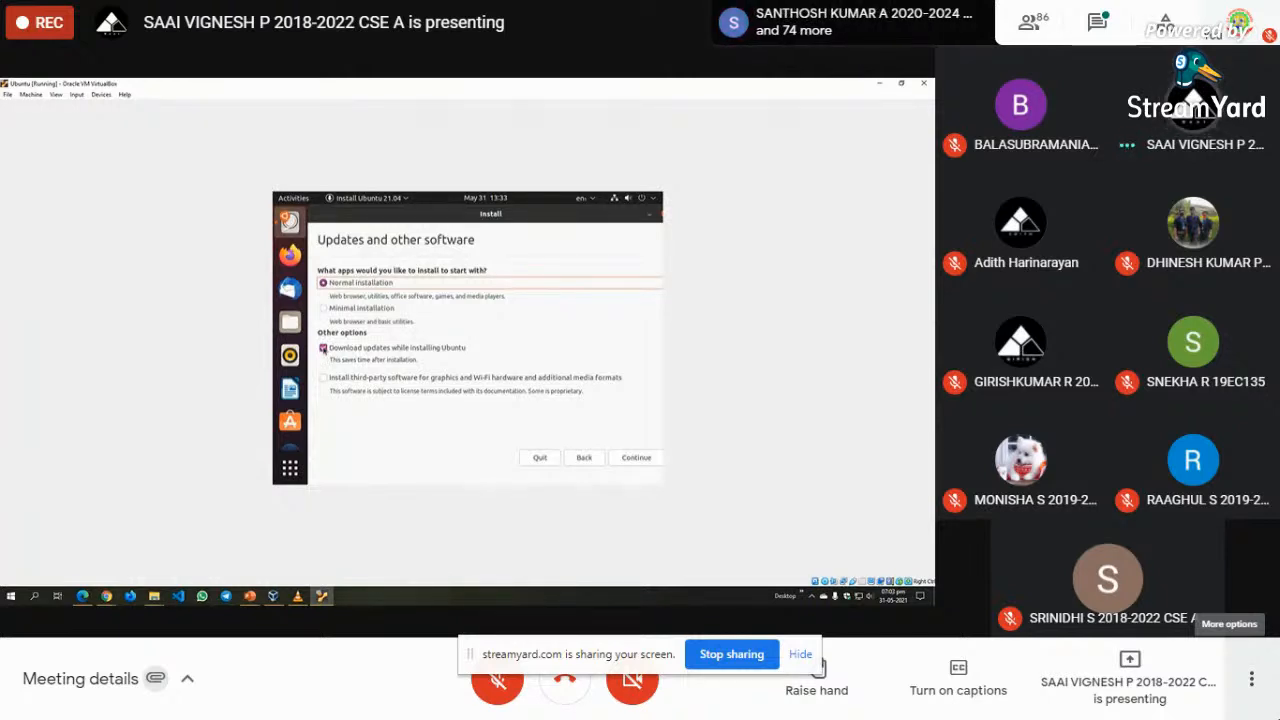
left_click(323, 348)
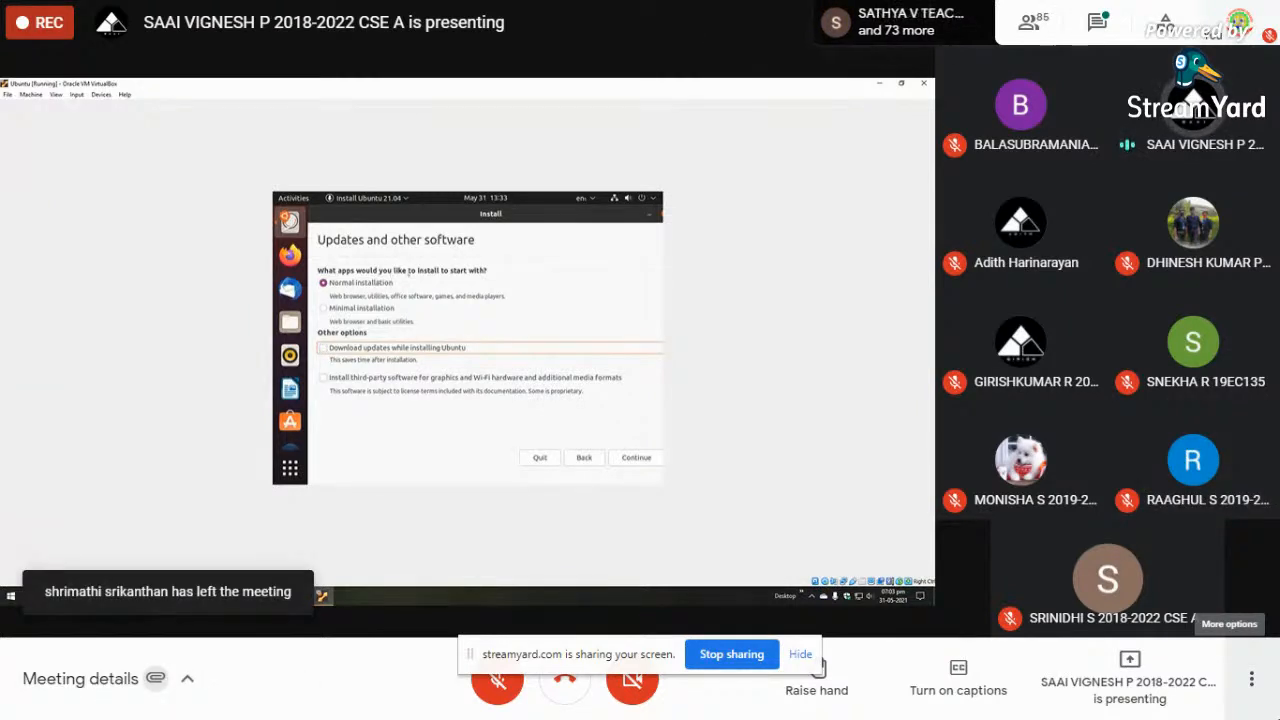
- Keep Normal installation selected and continue past Updates and other software
left_click(325, 285)
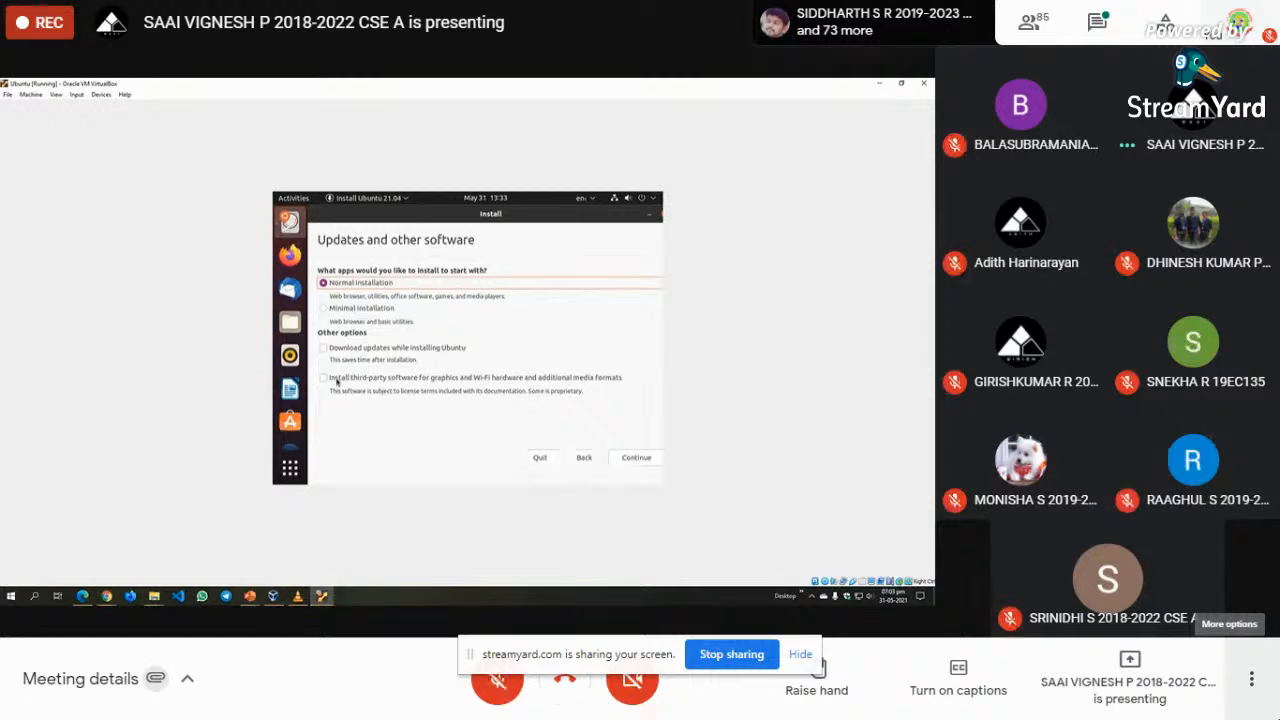
left_click(640, 458)
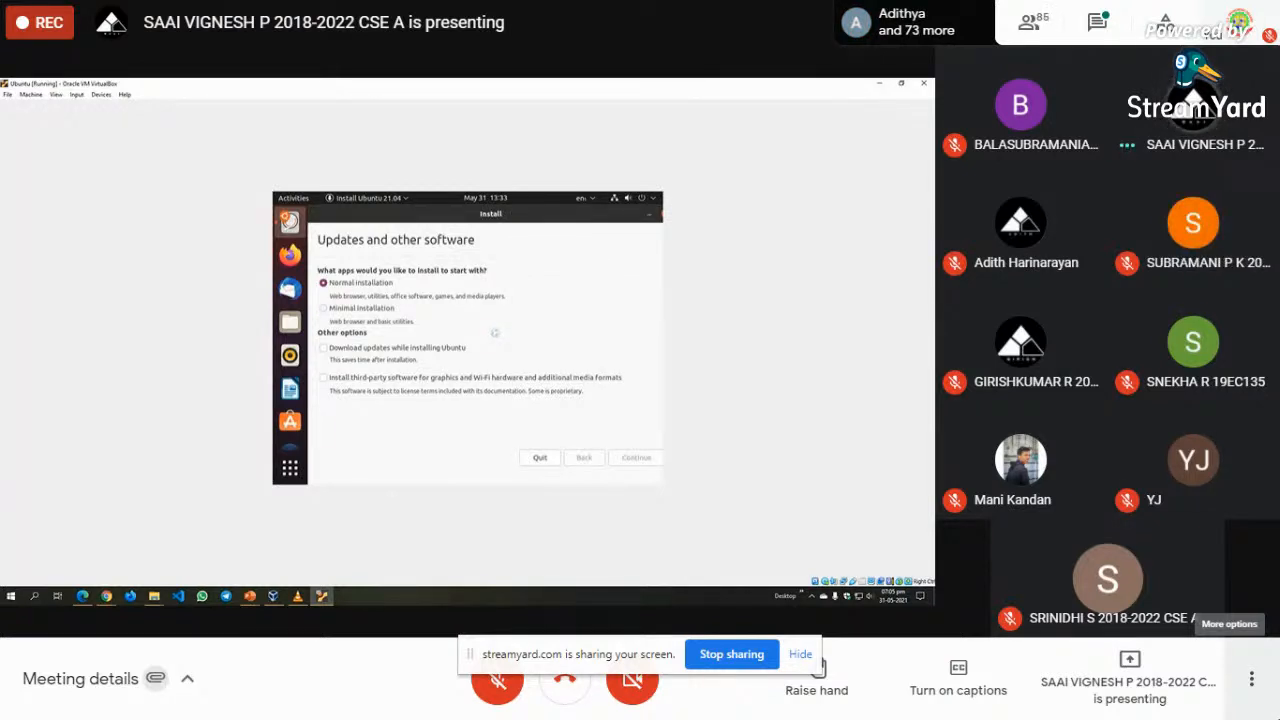
- Reset the Ubuntu virtual machine, confirm the reset, and dismiss the mouse-integration notice
left_click(9, 95)
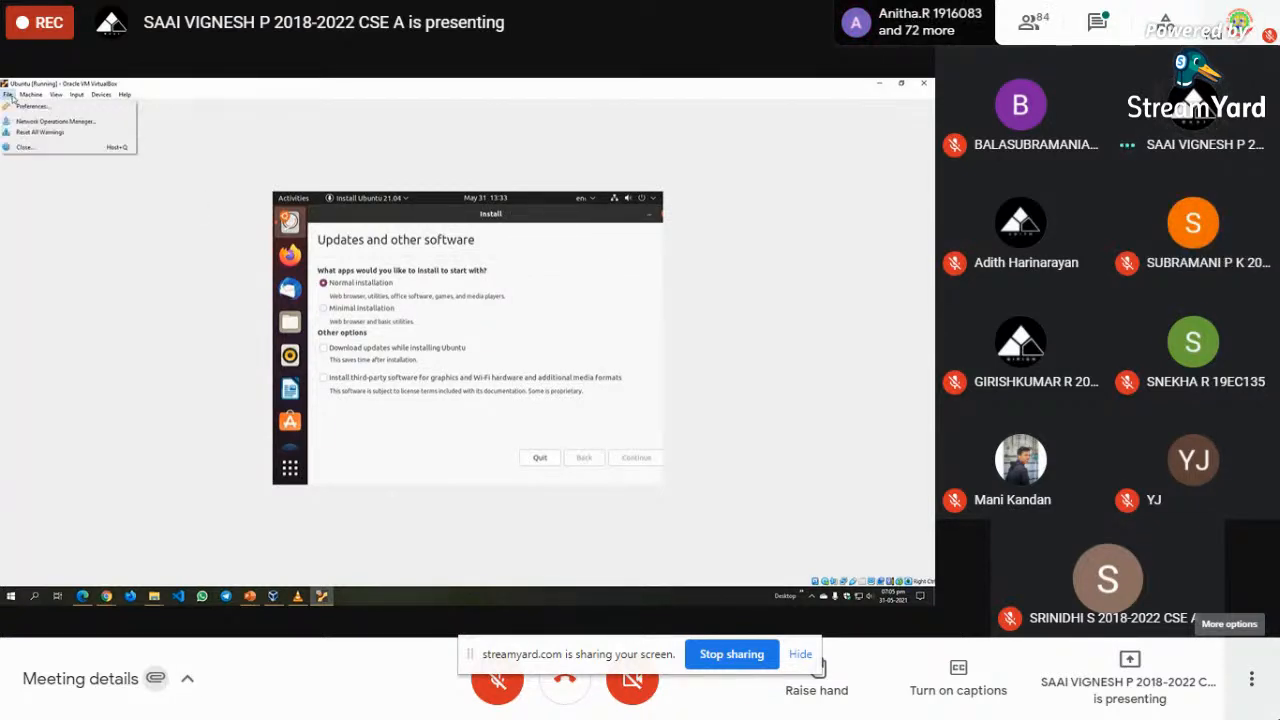
mouse_move(30, 94)
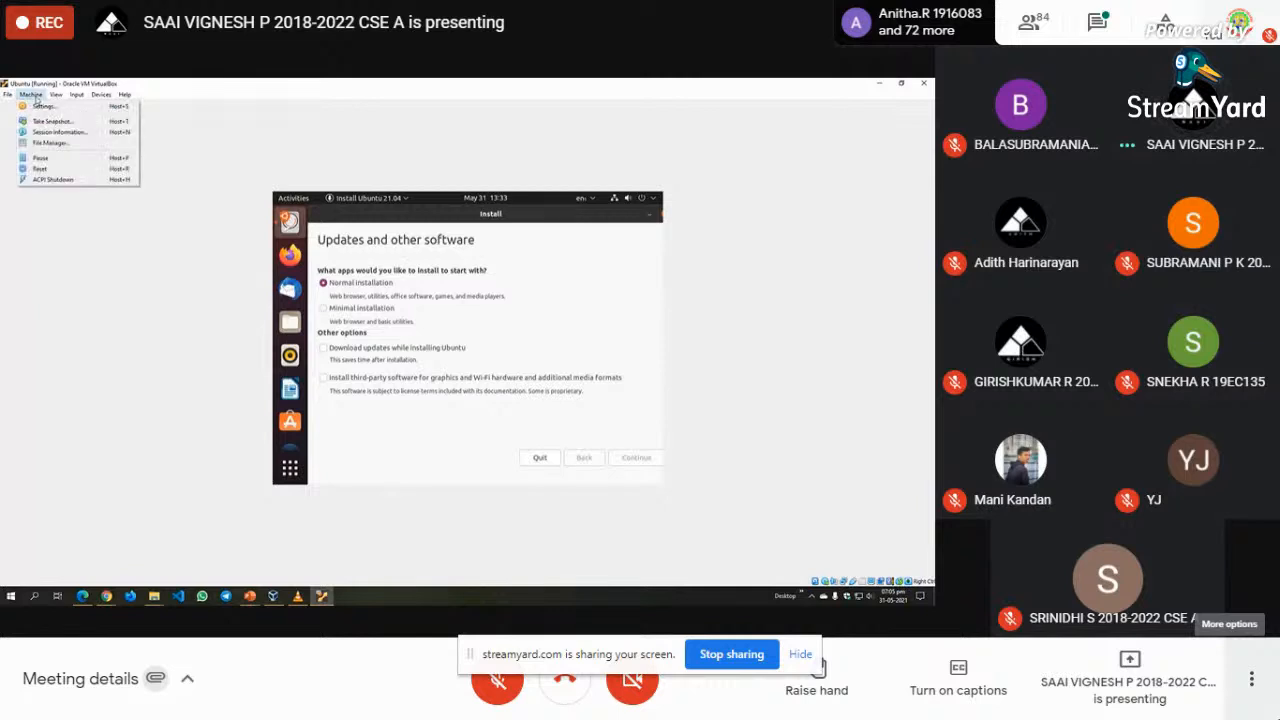
left_click(84, 176)
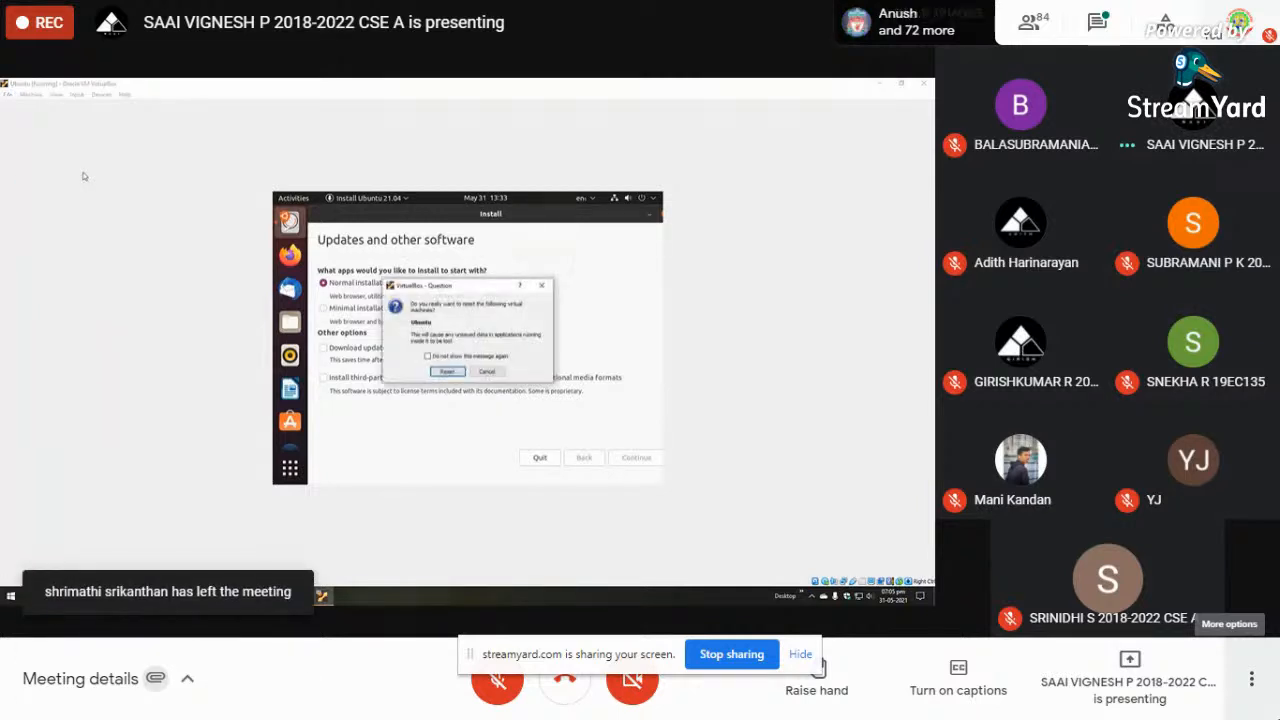
left_click_drag(432, 292, 762, 304)
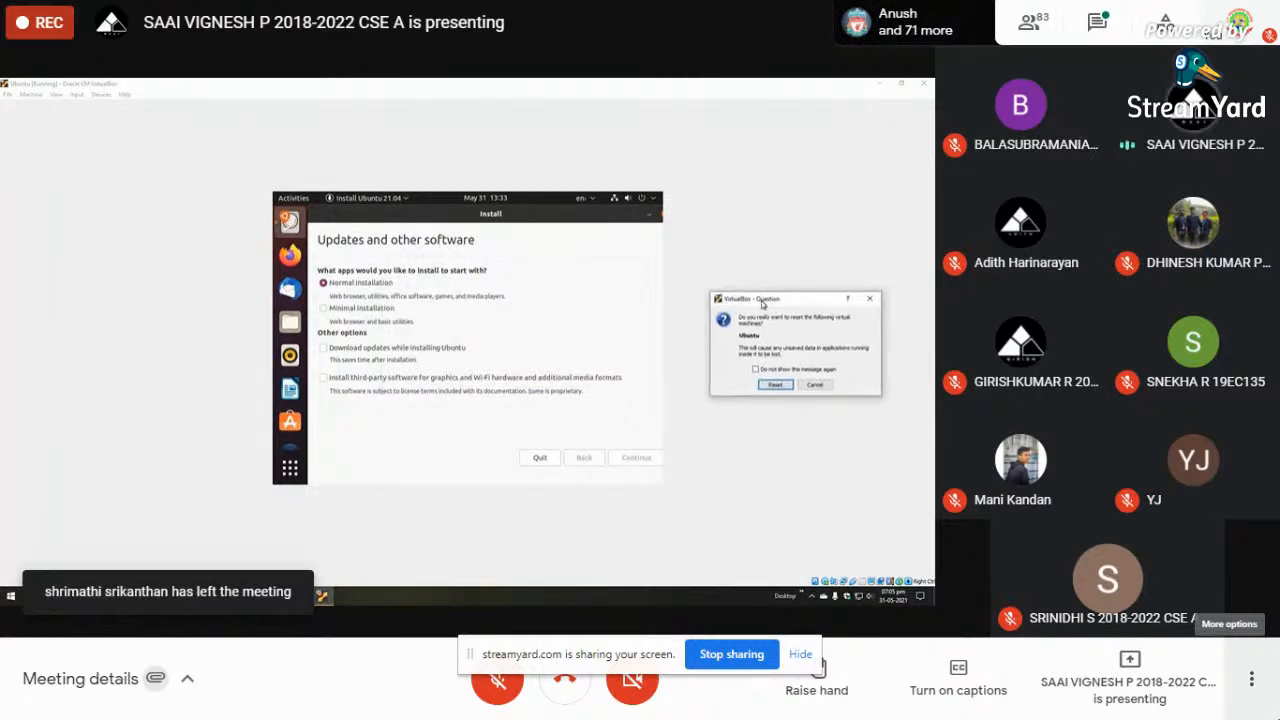
left_click(774, 386)
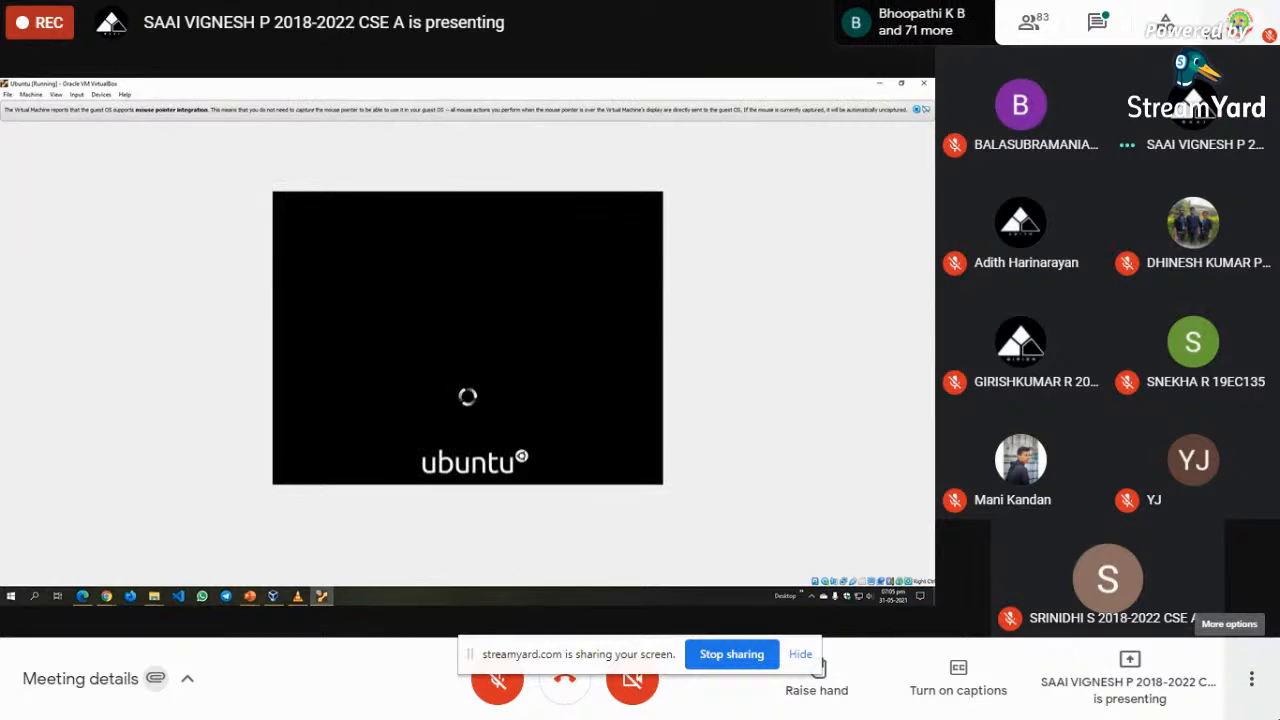
left_click(917, 112)
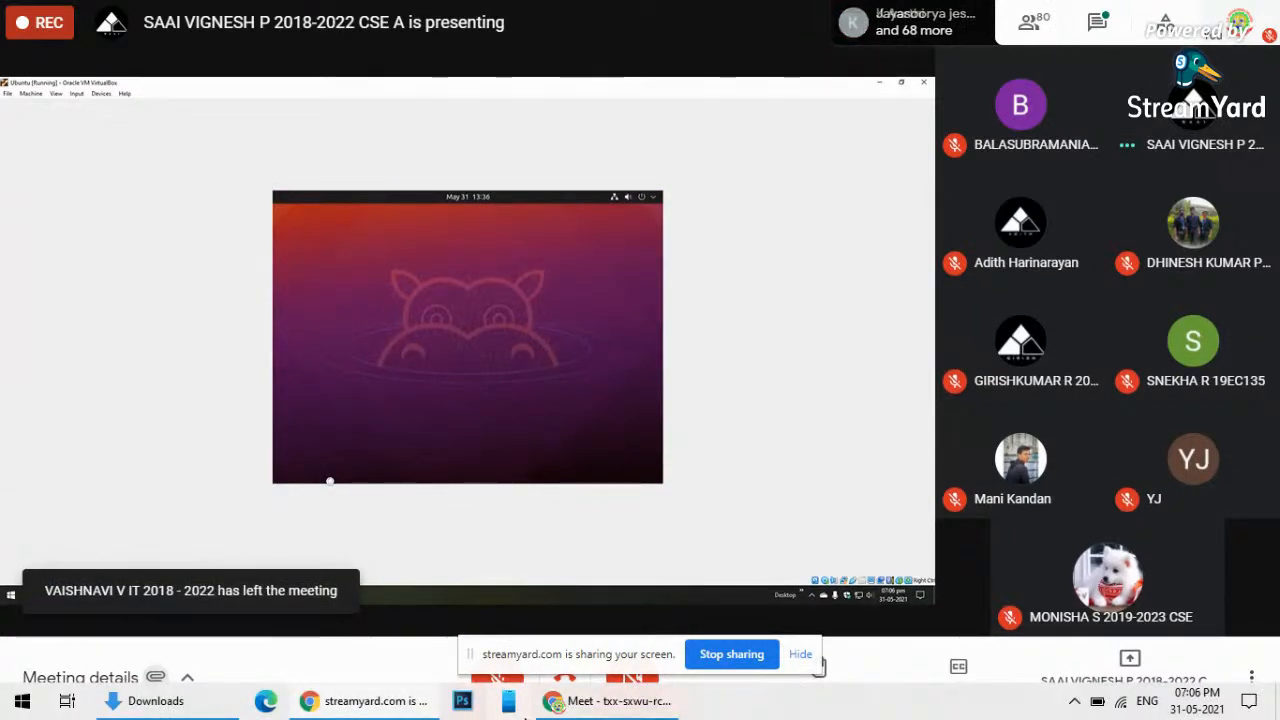
- Return focus to the Meet call and open its More options menu
left_click(632, 708)
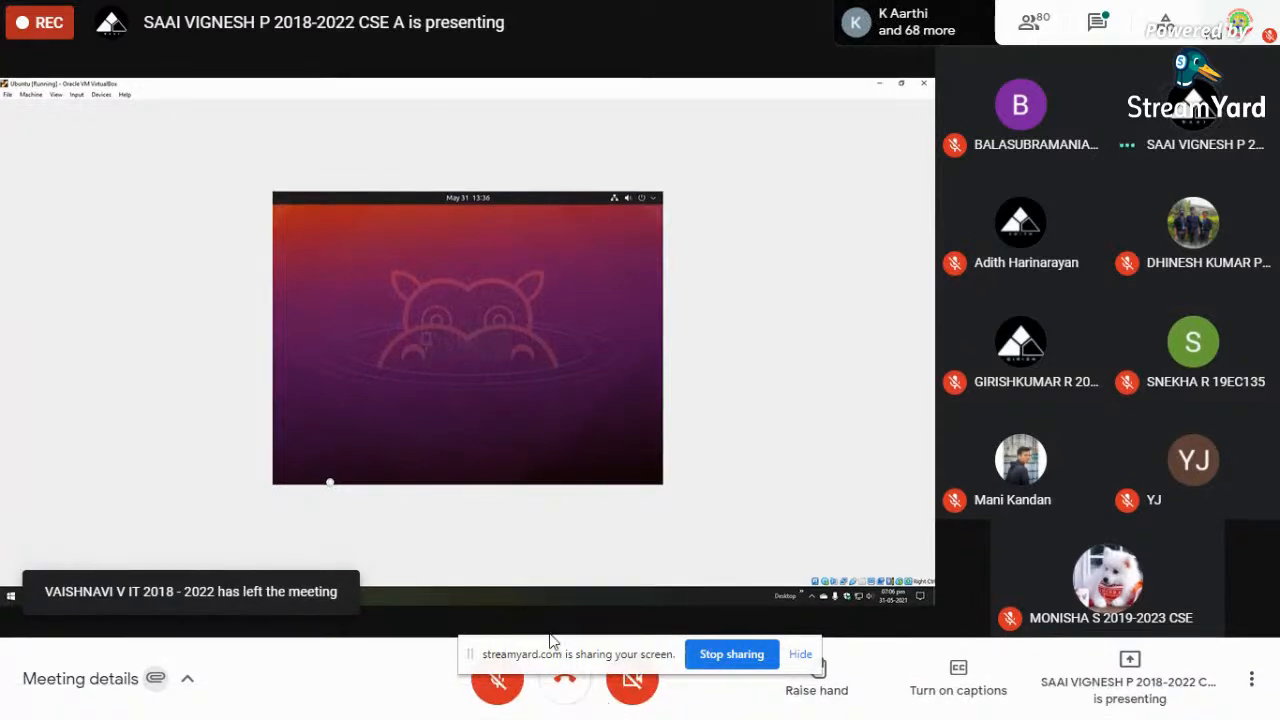
left_click(1251, 680)
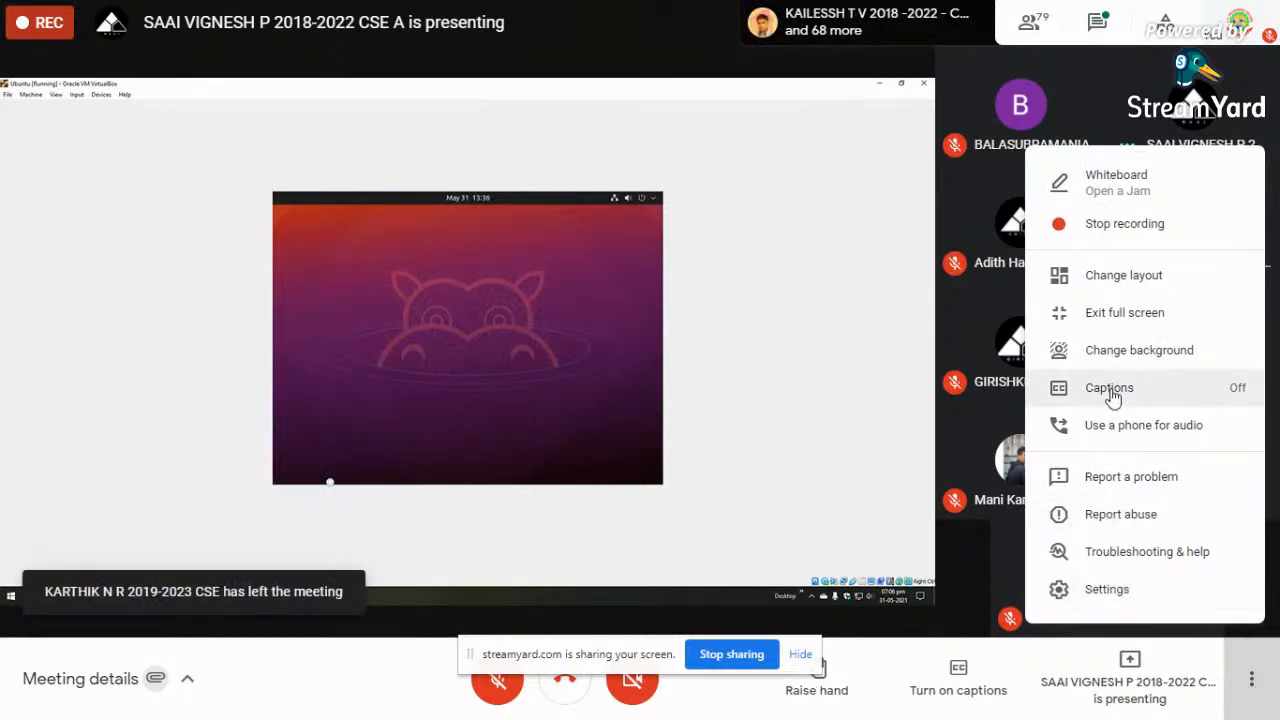
- Exit Meet full screen, switch to the 'OS Installation in VM' StreamYard studio, and choose End broadcast
left_click(1120, 316)
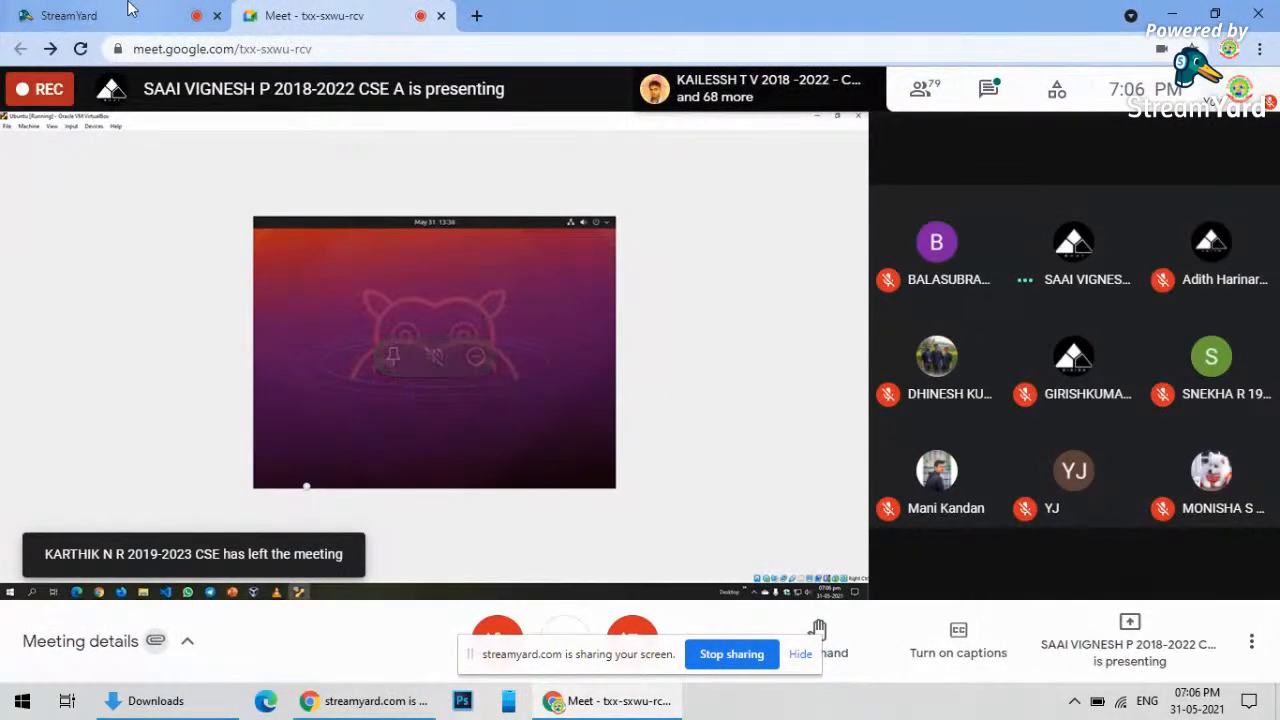
left_click(128, 9)
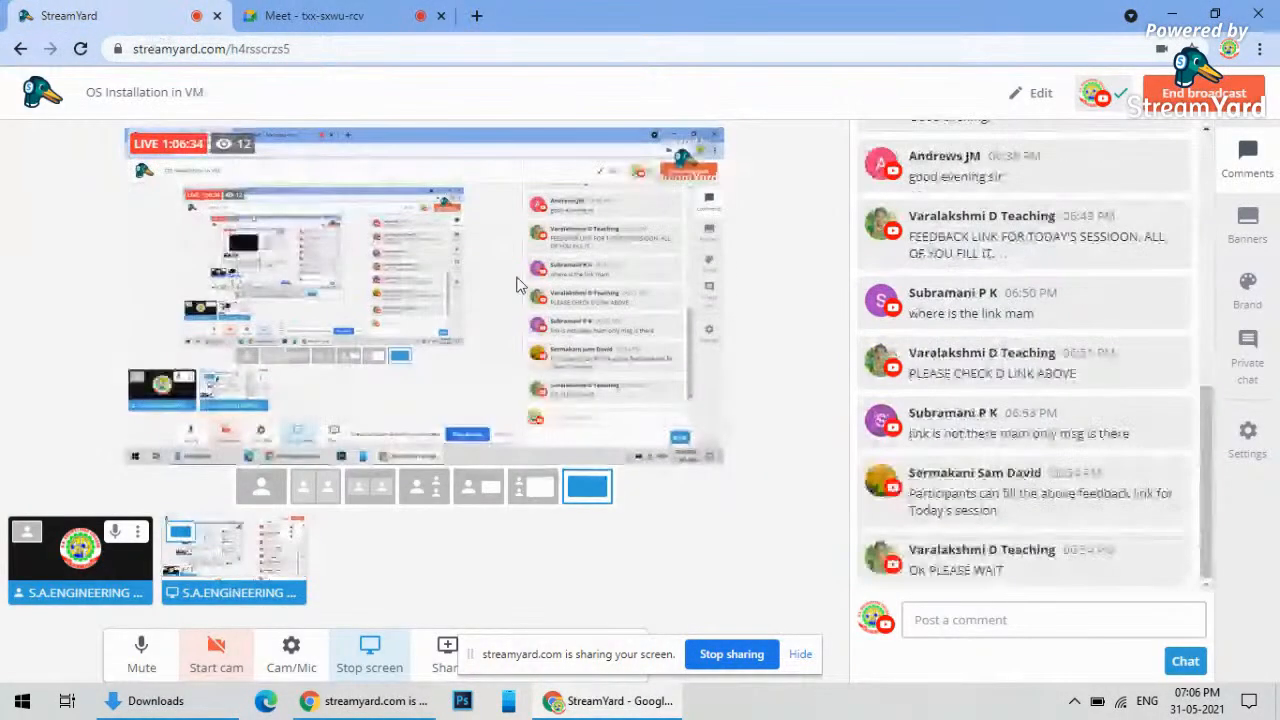
left_click(1190, 100)
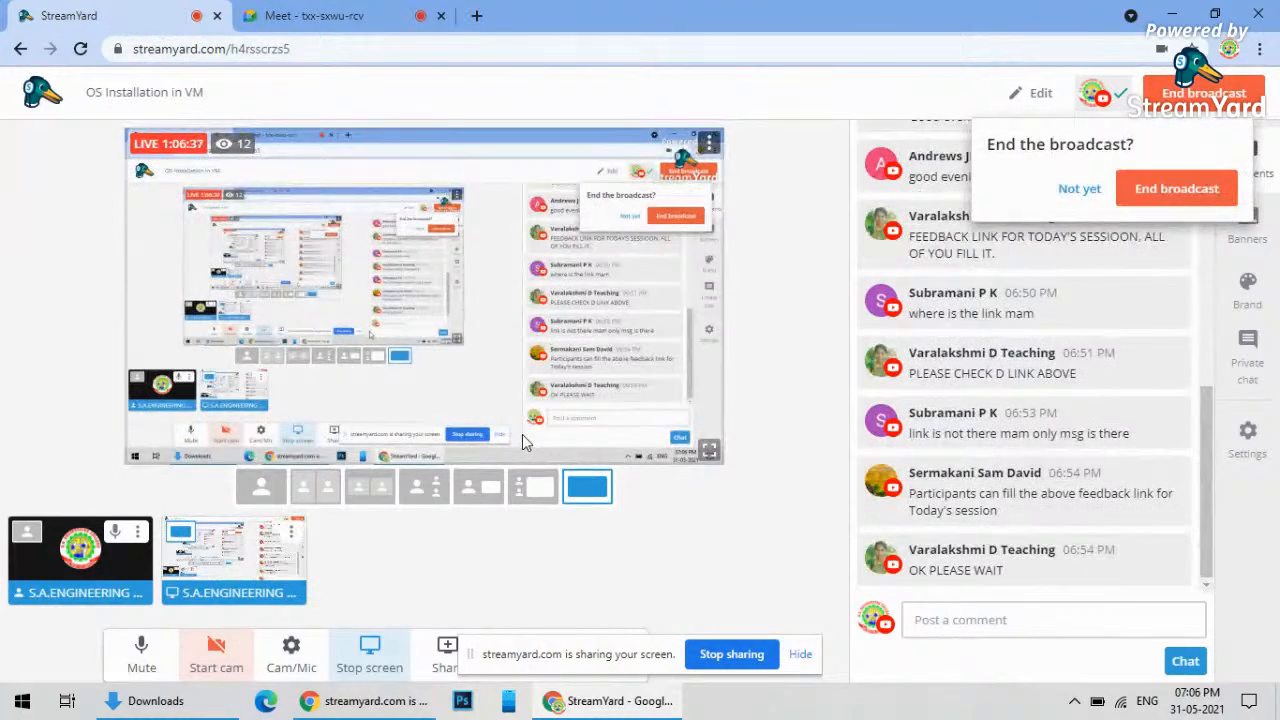